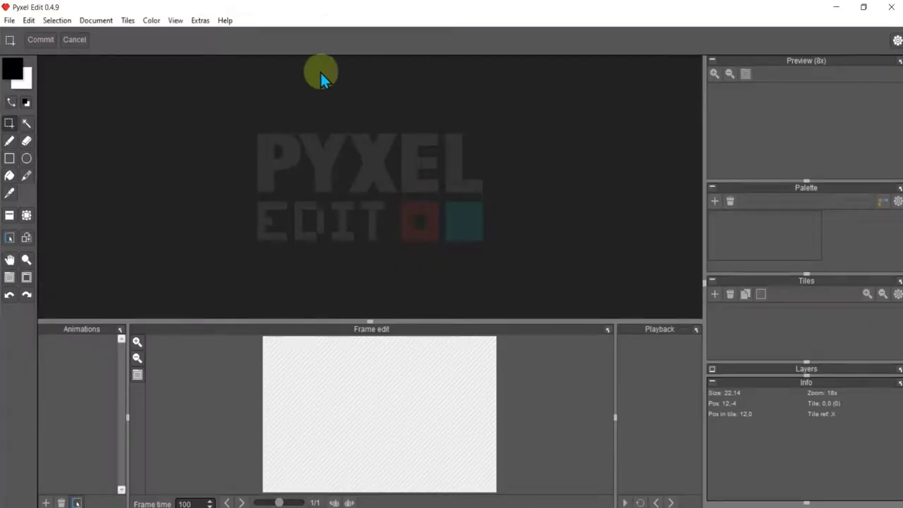
- Create a new document of four 32x16 tiles in one row, 128x16 overall
left_click(10, 21)
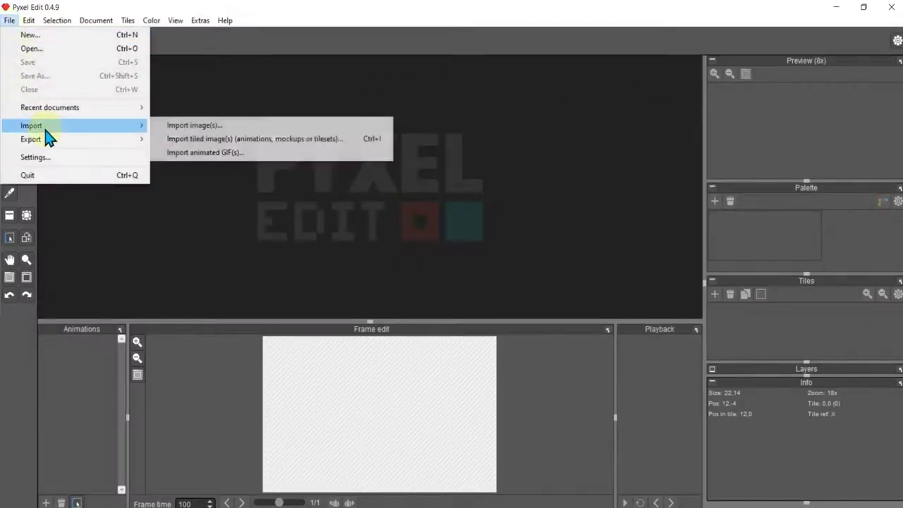
left_click(28, 34)
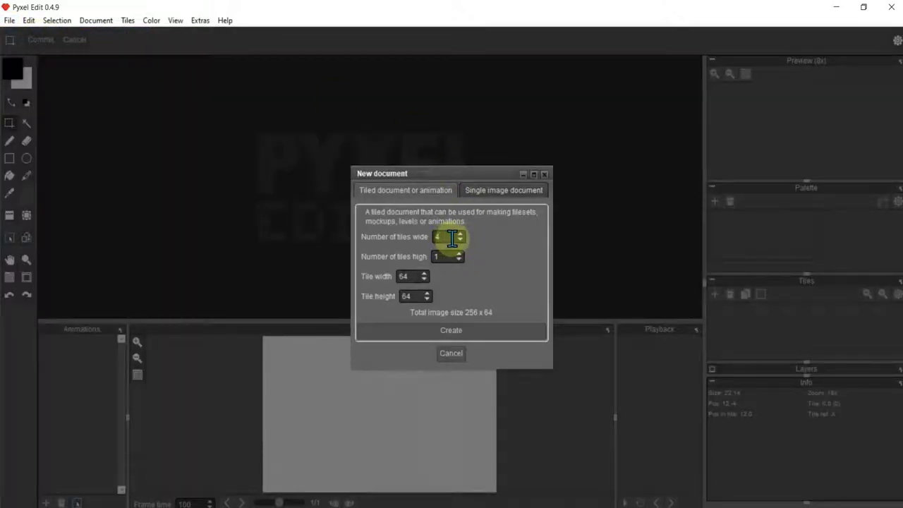
left_click_drag(421, 278, 386, 277)
type("32")
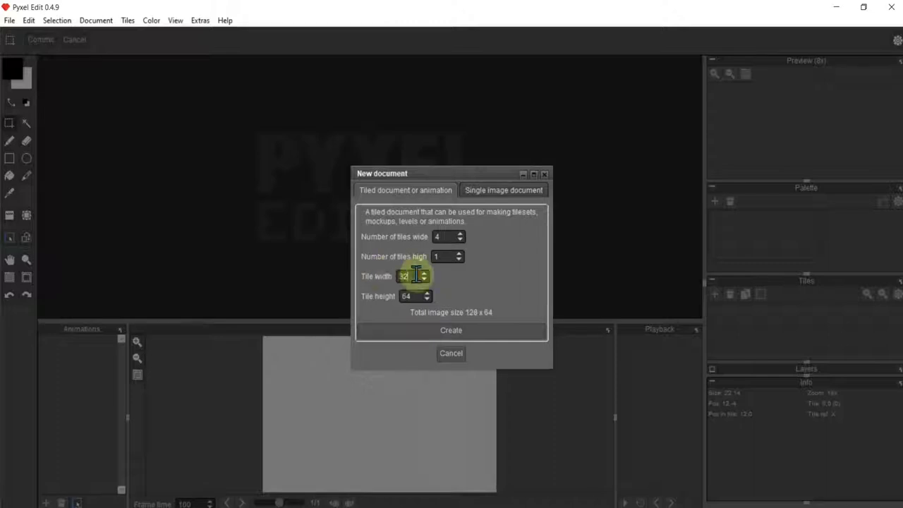
left_click_drag(419, 296, 356, 297)
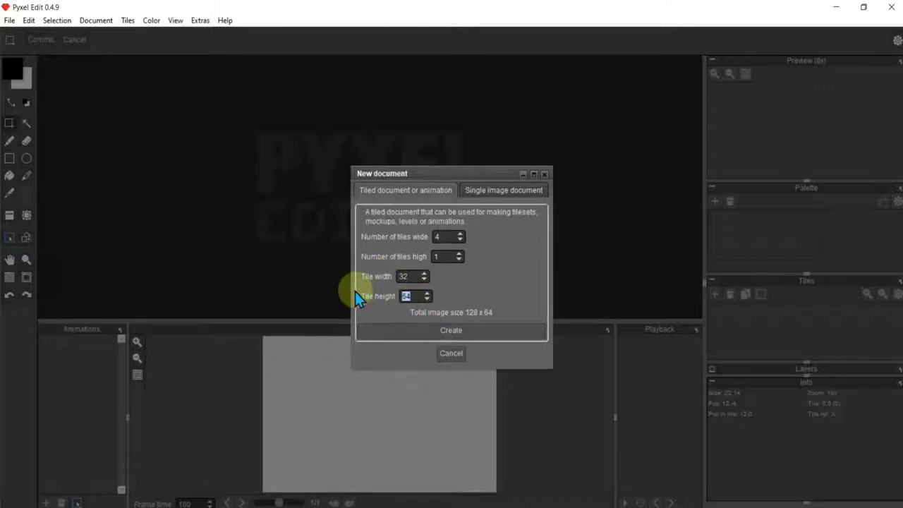
type("16")
left_click(451, 330)
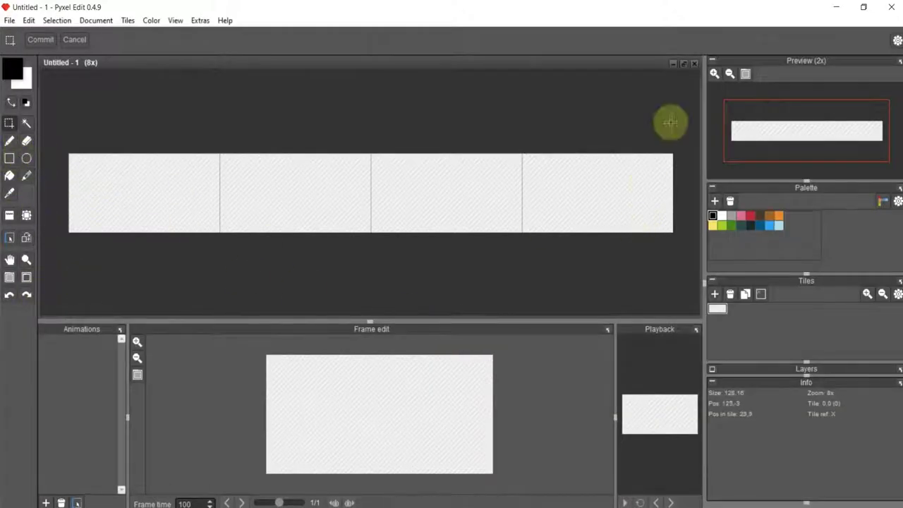
left_click(717, 308)
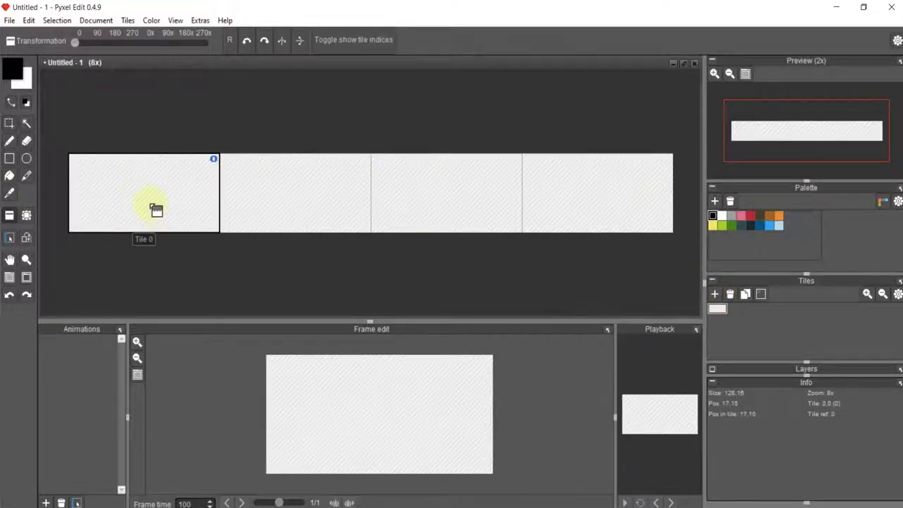
middle_click_drag(70, 151, 145, 170)
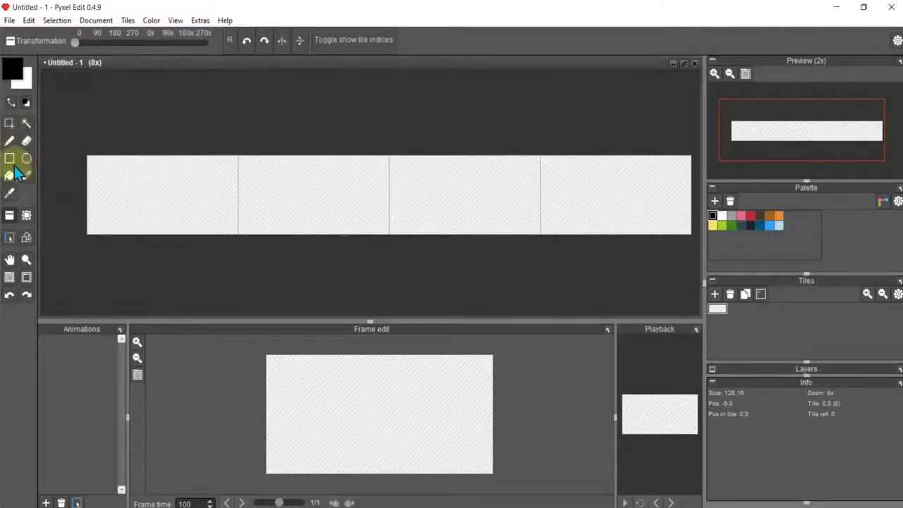
- Draw a closed black freehand oval outline across the first tile with the Pen
left_click(10, 141)
left_click(111, 190)
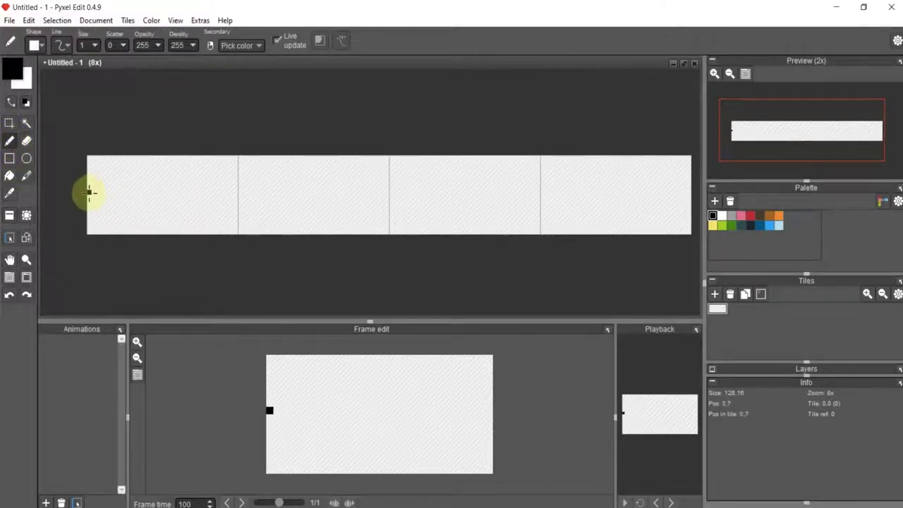
mouse_move(89, 192)
left_mouse_down()
mouse_move(208, 166)
mouse_move(189, 231)
mouse_move(107, 215)
mouse_move(92, 201)
mouse_move(143, 167)
left_mouse_up()
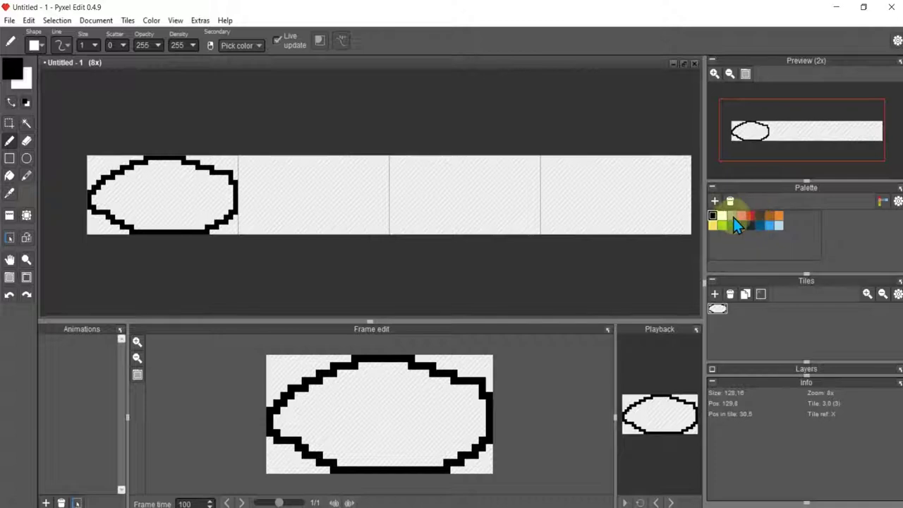
- Change a palette swatch to the dark greyish-brown 5e4f4f, with its shading variations shown
double_click(723, 216)
left_click(712, 217)
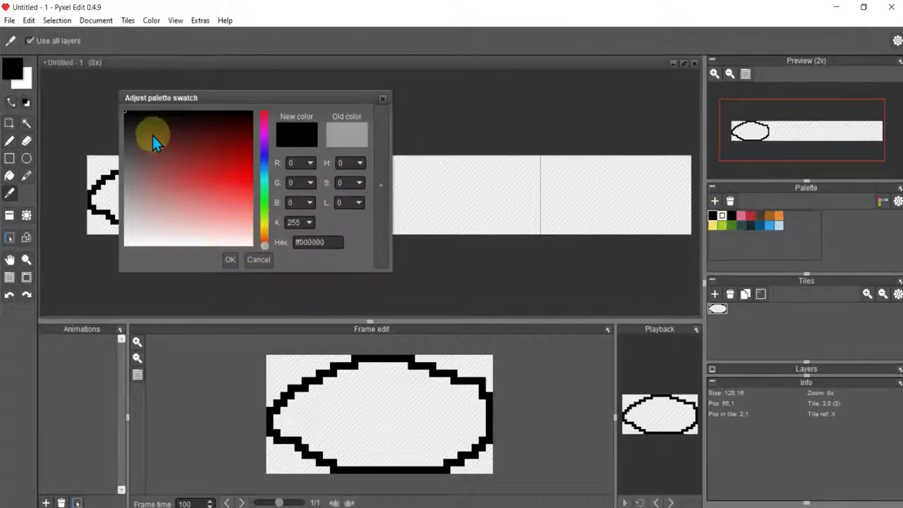
left_click_drag(152, 135, 140, 142)
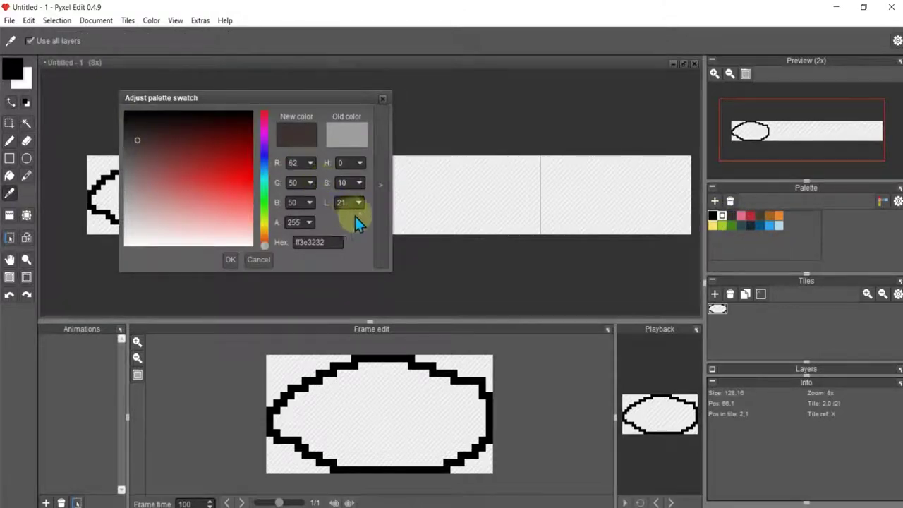
left_click(377, 187)
left_click(137, 156)
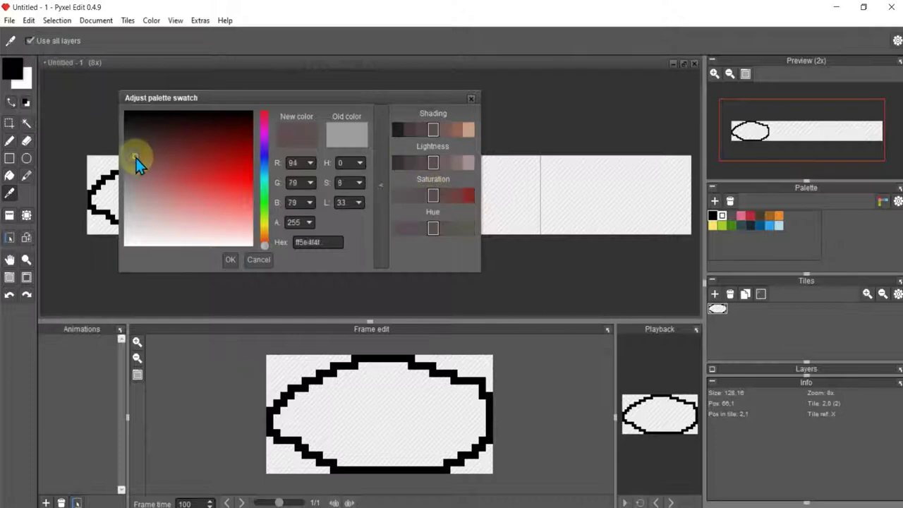
- Confirm the new swatch and recolour the black oval outline dark greyish-brown with Fill
left_click(230, 259)
left_click(9, 175)
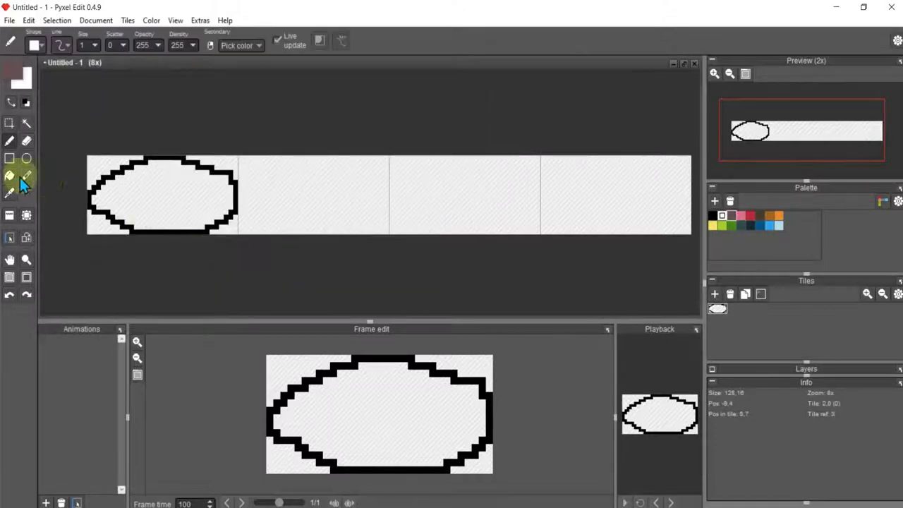
left_click(90, 174)
left_click(164, 162)
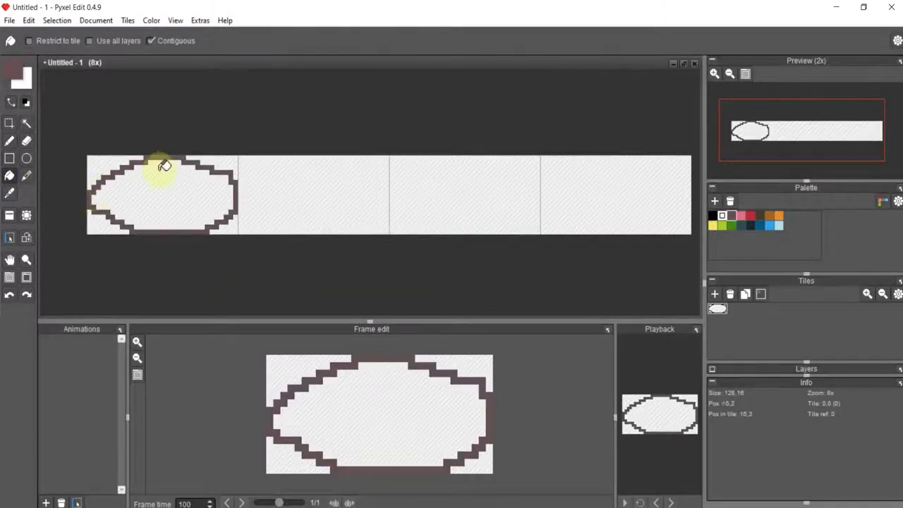
- Fill the inside of the oval with orange
left_click(28, 147)
left_click(778, 215)
left_click(180, 183)
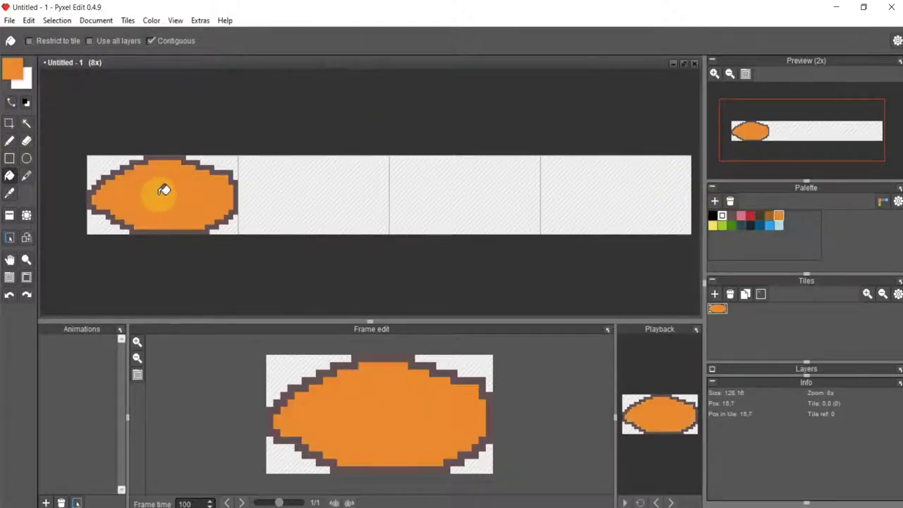
- Shade the oval's lower-left inner edge with red pixels, undoing and redrawing one stroke
left_click(9, 141)
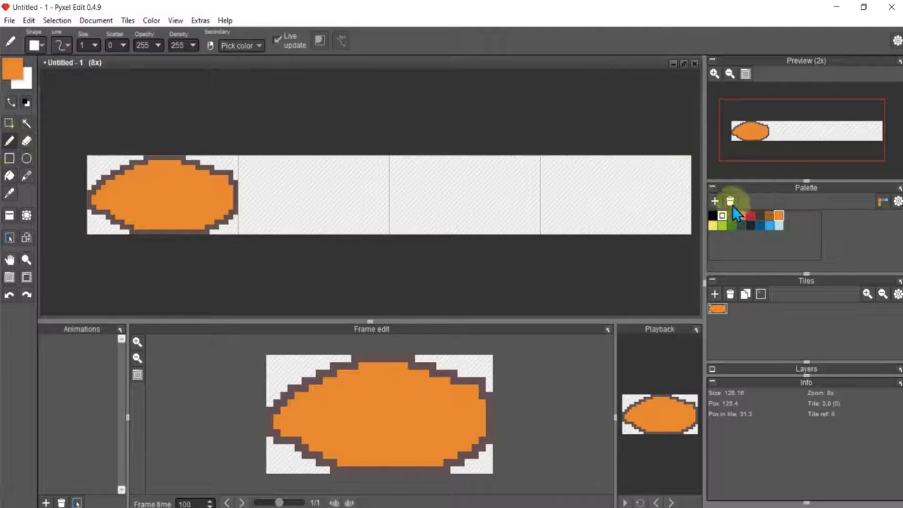
left_click(144, 168)
left_click_drag(140, 167, 104, 194)
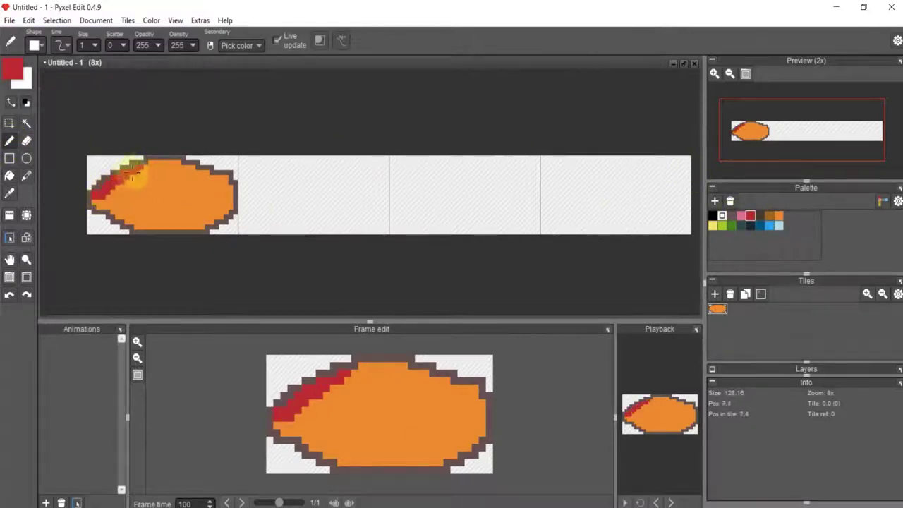
left_click_drag(134, 167, 82, 200)
key("ctrl+z")
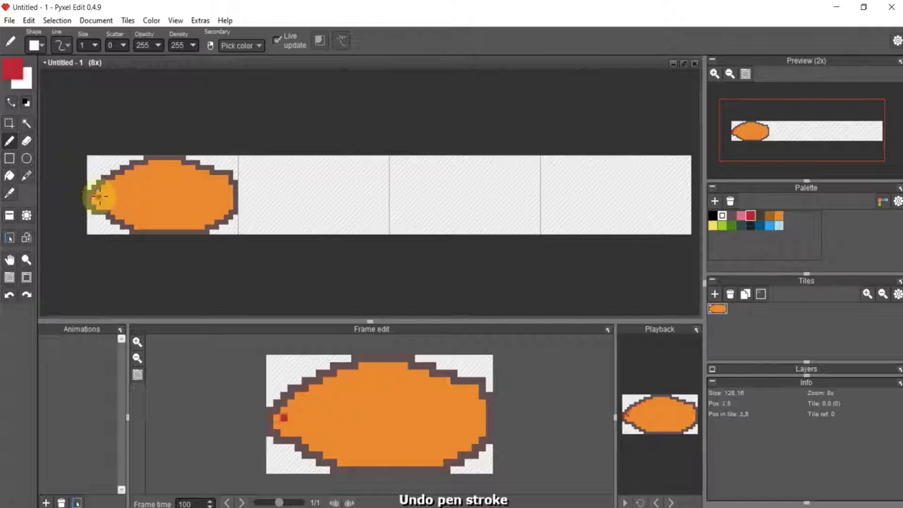
left_click_drag(97, 202, 106, 200)
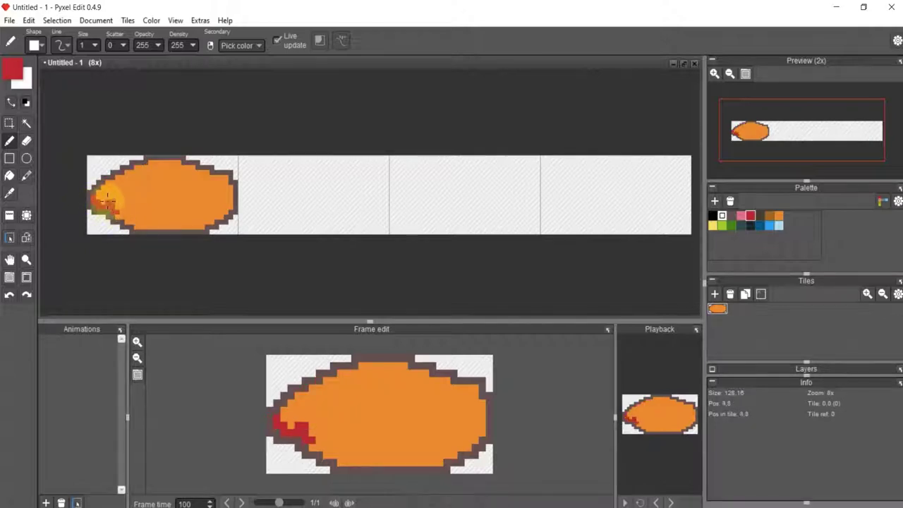
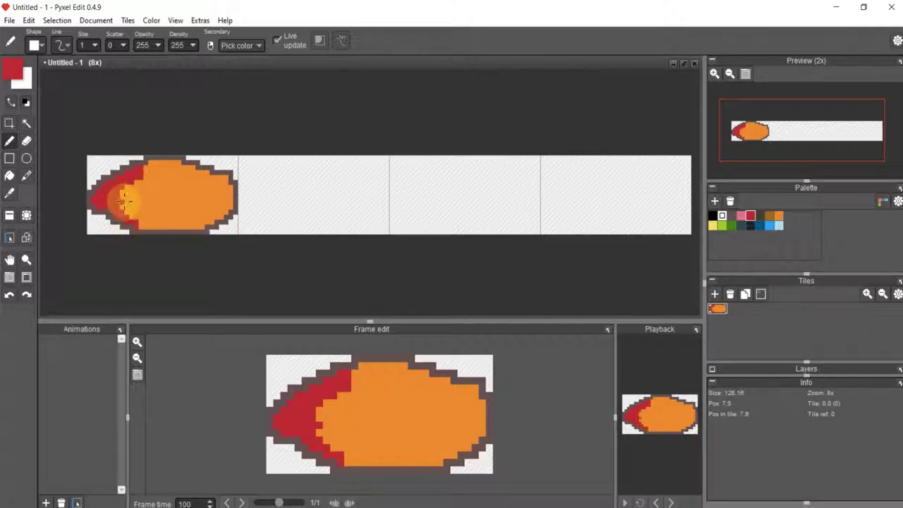
- Sample the fireball's tail red and paint it over the lower-left orange edge
left_click(26, 175)
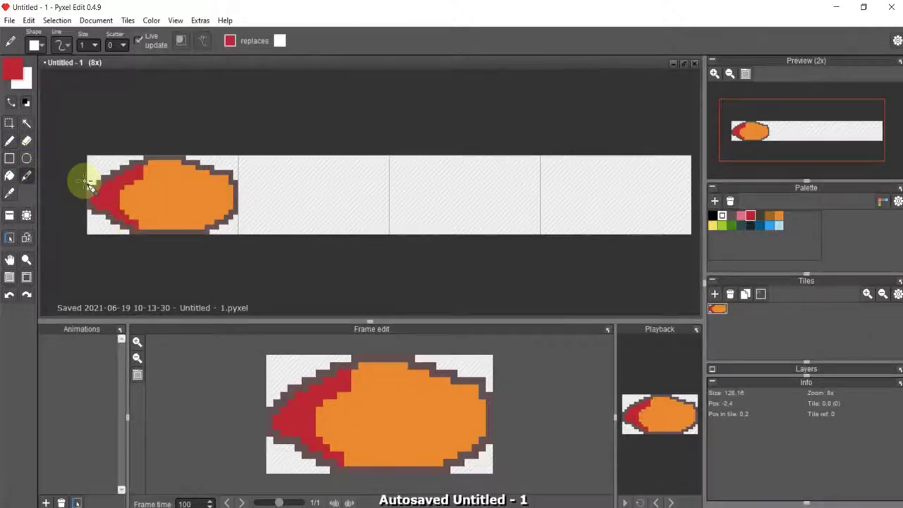
left_click(9, 193)
left_click(129, 191)
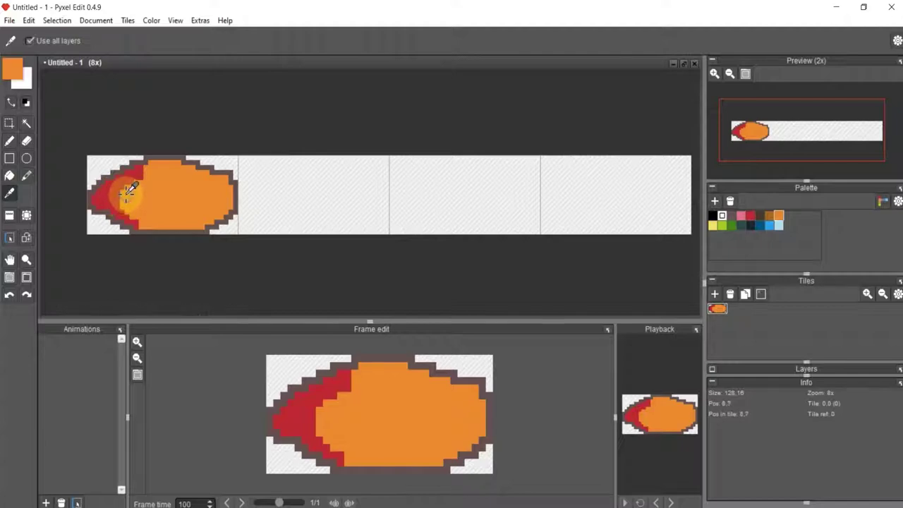
left_click(9, 140)
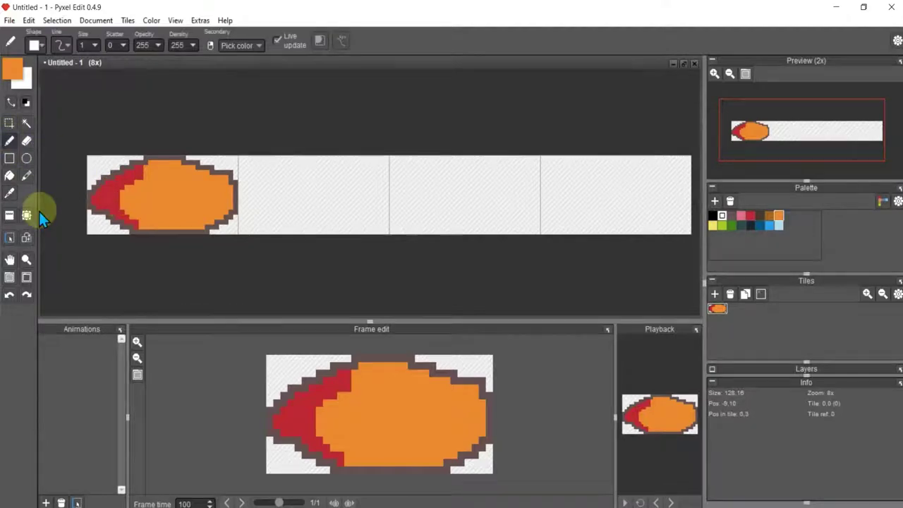
left_click(95, 197, "alt")
mouse_move(113, 202)
left_mouse_down()
mouse_move(141, 222)
mouse_move(120, 181)
left_mouse_up()
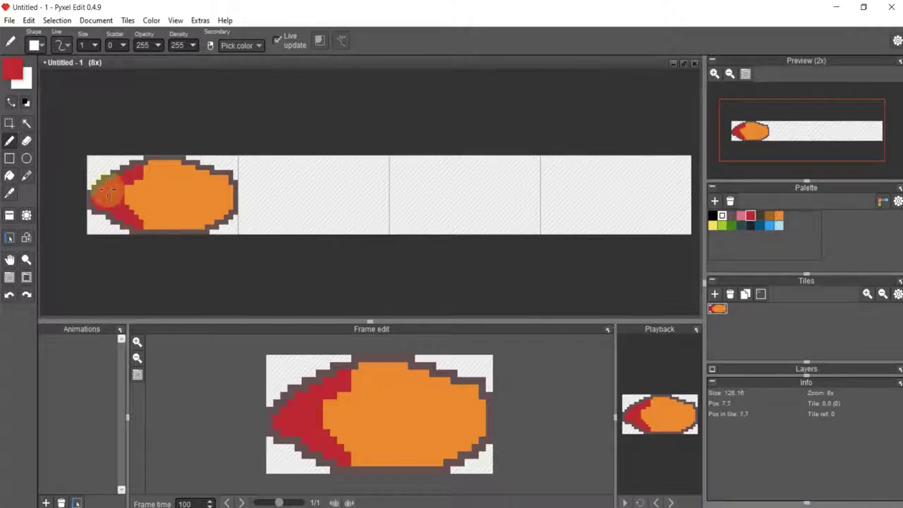
- Sample the fireball's orange and bring up its Foreground color editor
left_click(9, 193)
left_click(133, 195)
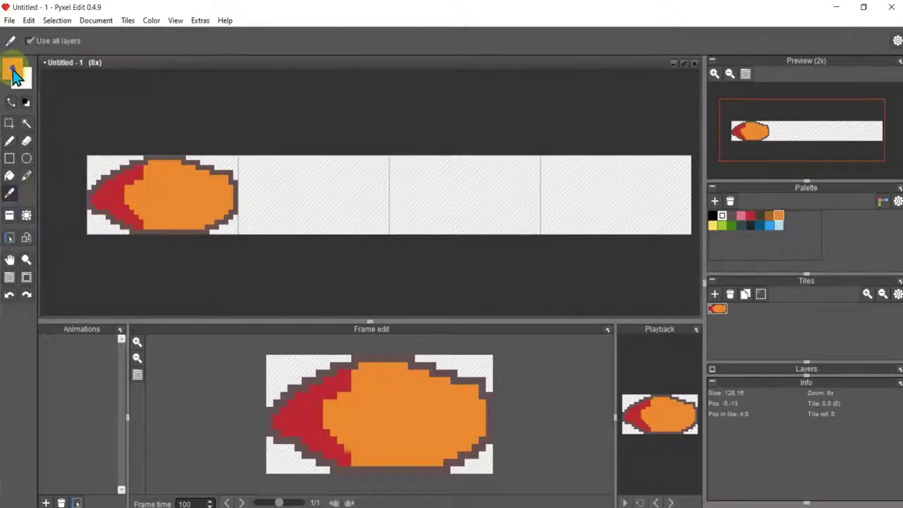
left_click(12, 68)
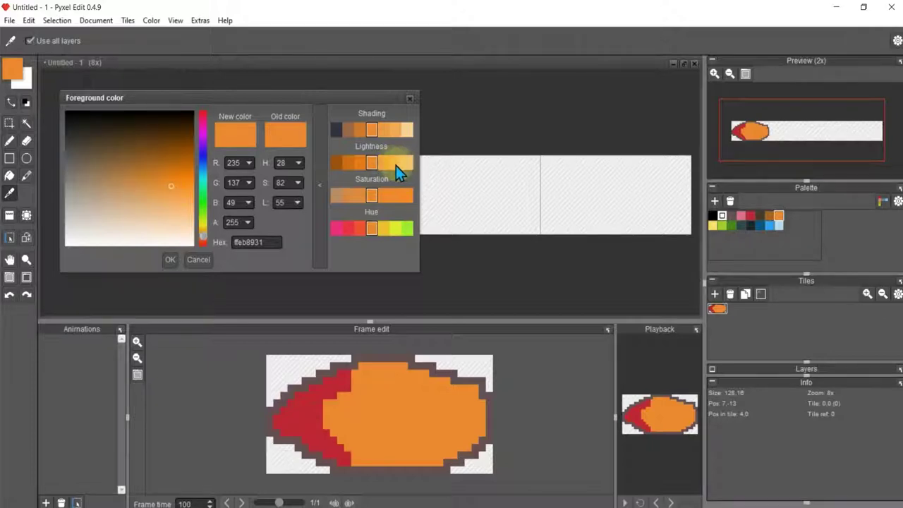
- Keep the orange and pencil a lighter orange band beside the red tail
left_click(170, 259)
left_click(9, 140)
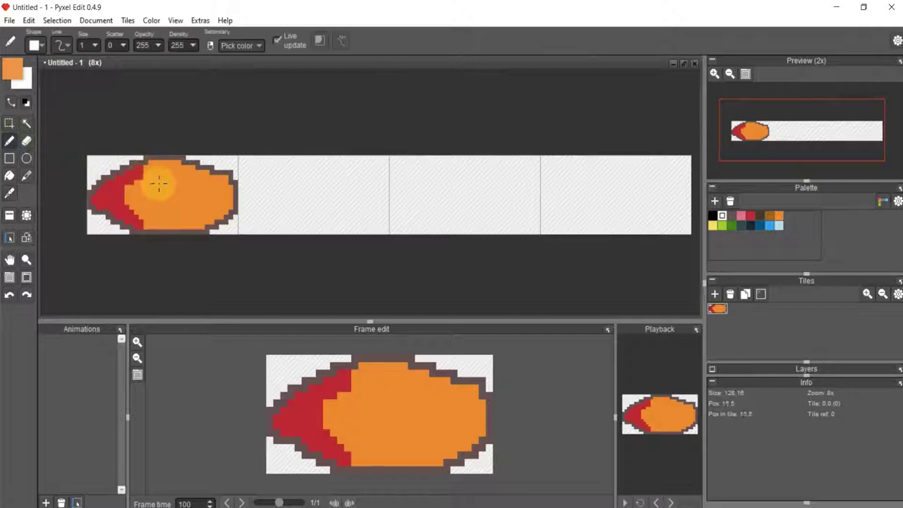
left_click_drag(130, 188, 137, 205)
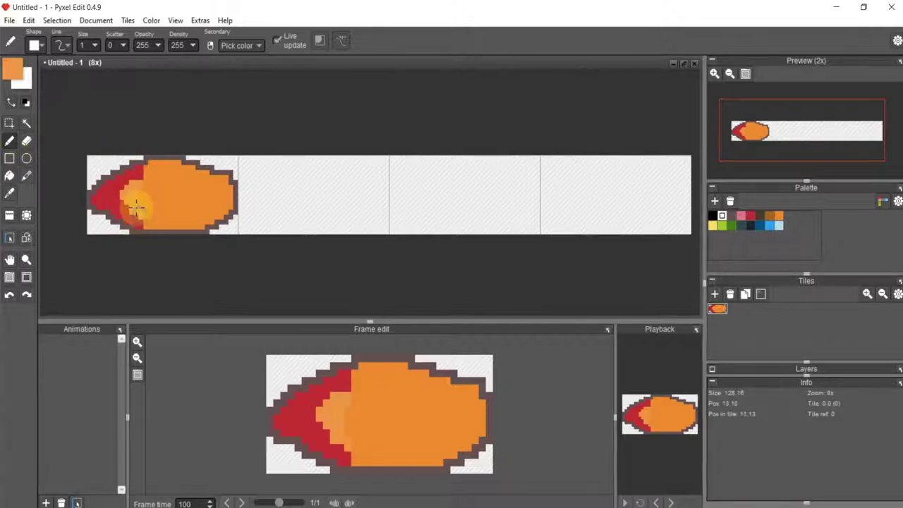
- Choose the lightest peach Shading swatch and pencil a peach ring inside the orange body
left_click(12, 70)
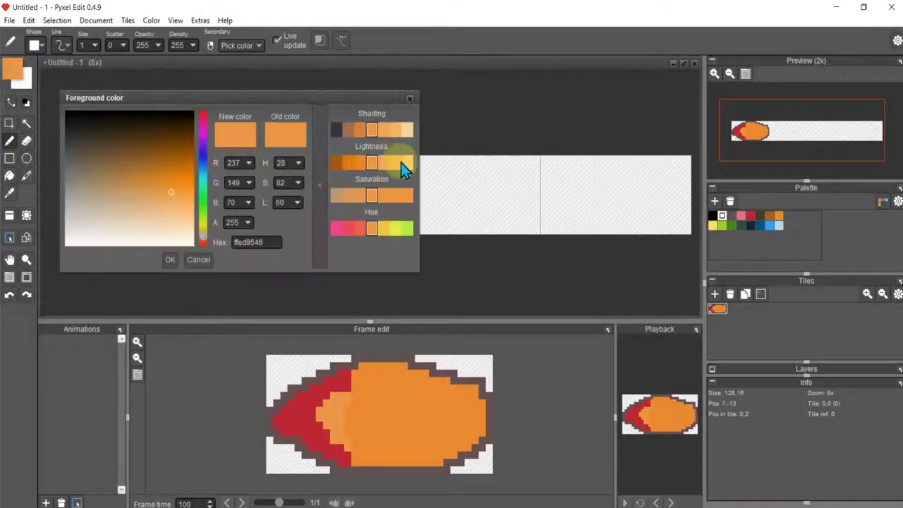
left_click(401, 131)
left_click(407, 131)
left_click(173, 259)
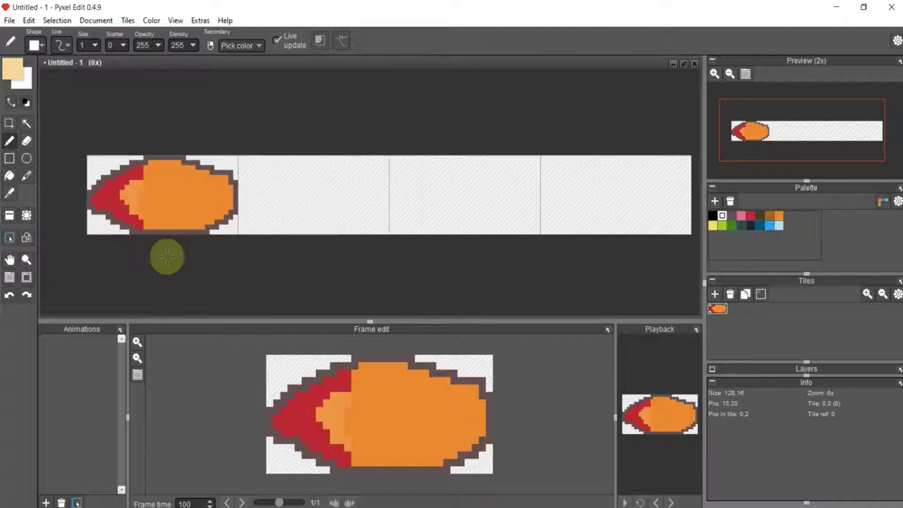
left_click(145, 183)
mouse_move(151, 182)
left_mouse_down()
mouse_move(150, 173)
mouse_move(221, 200)
mouse_move(181, 221)
mouse_move(147, 178)
left_mouse_up()
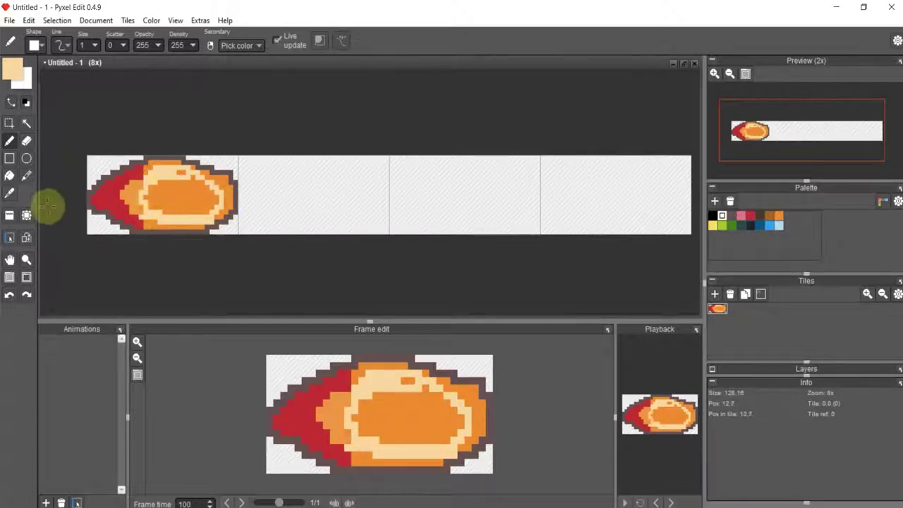
- Bucket-fill the fireball's orange core and the lone top pixel with light peach
left_click(10, 176)
left_click(201, 198)
left_click(185, 166)
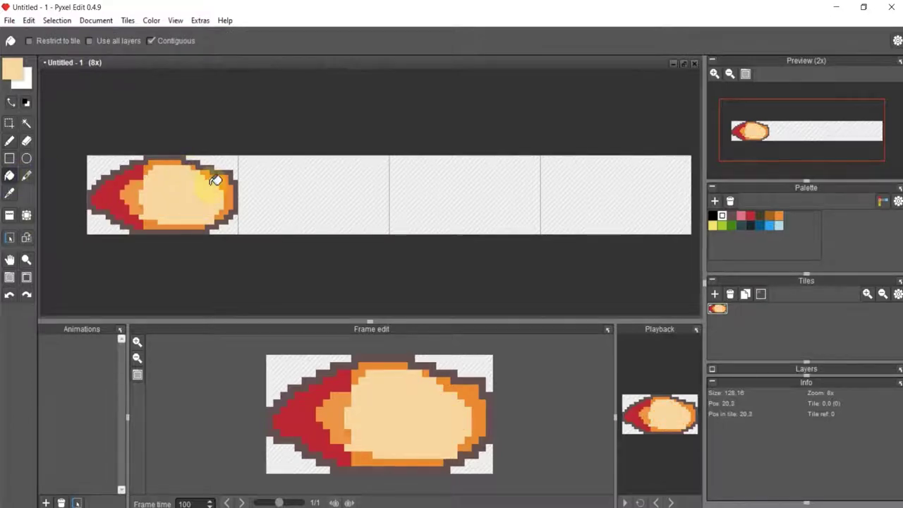
- Shift the foreground colour from peach to a lighter pale yellow
left_click(12, 69)
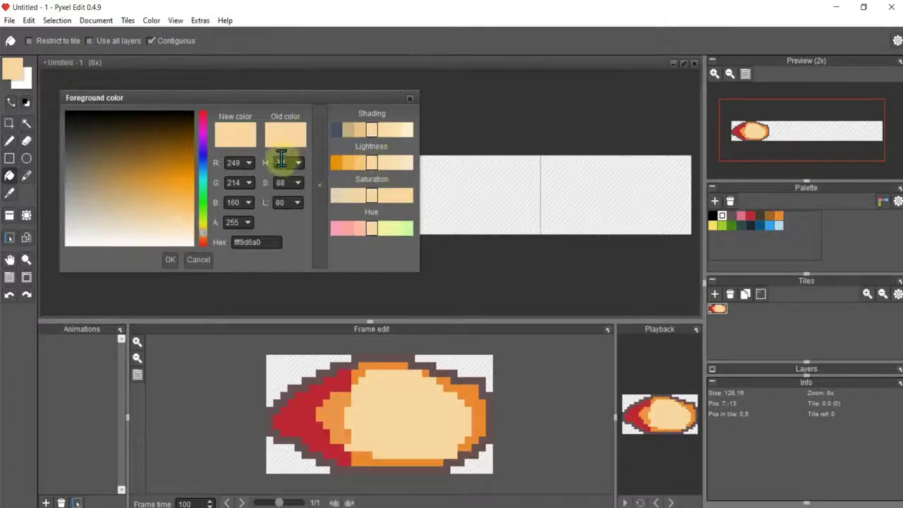
left_click(203, 223)
left_click(203, 232)
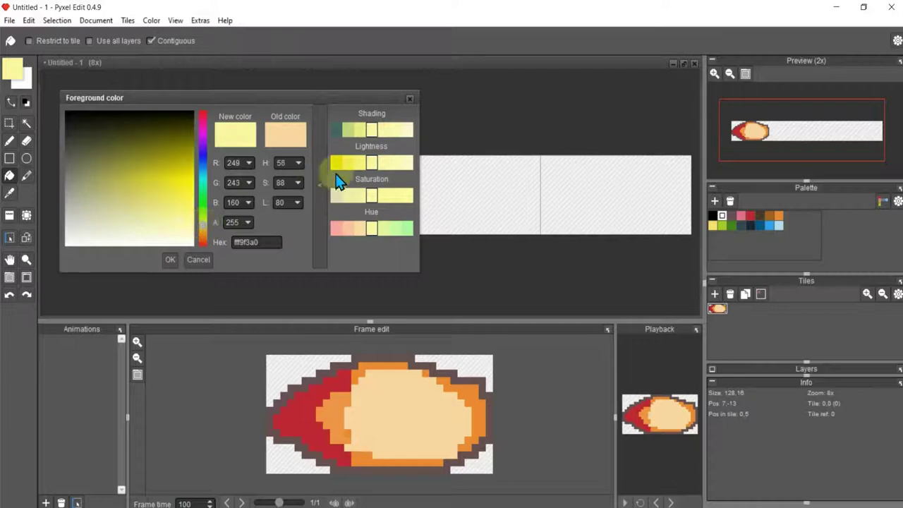
left_click_drag(372, 161, 386, 168)
left_click(175, 260)
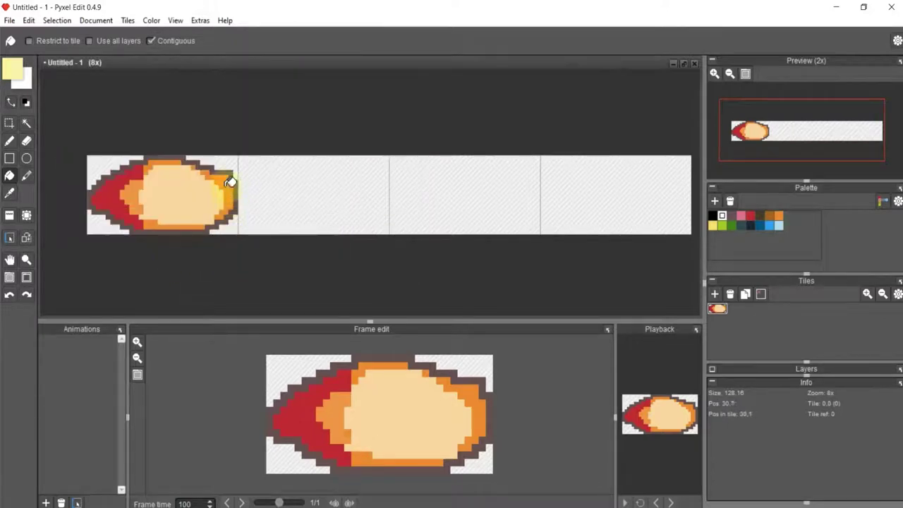
- Pencil a pale yellow strip along the fireball's right edge, redoing strokes until it fits
left_click(9, 140)
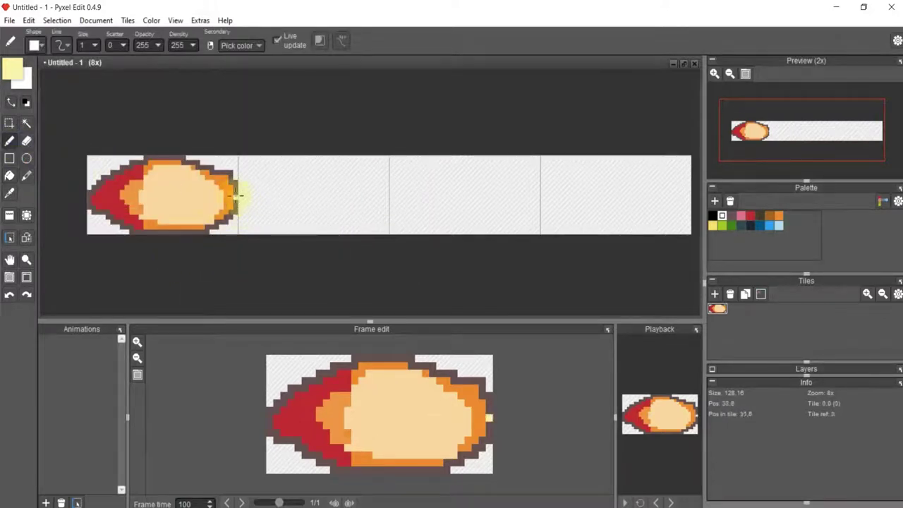
left_click_drag(240, 195, 226, 197)
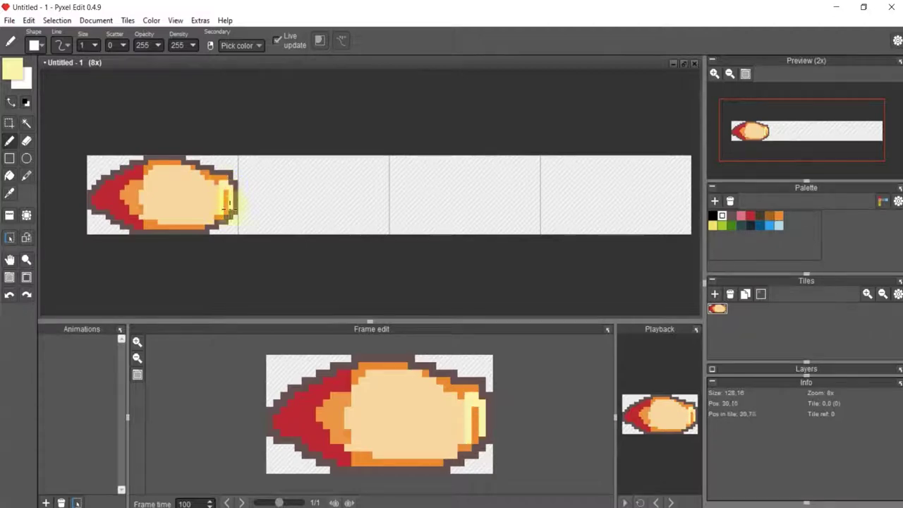
key("ctrl+z")
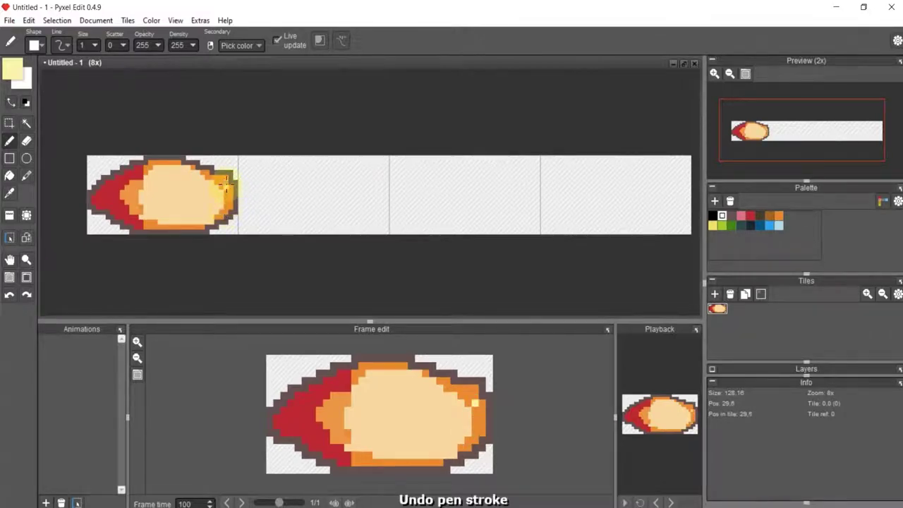
left_click_drag(226, 212, 227, 190)
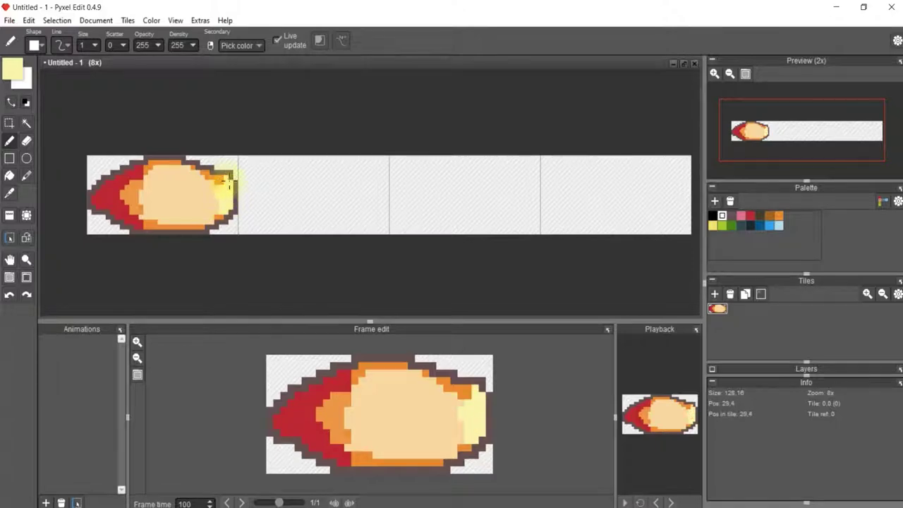
key("ctrl+z")
mouse_move(232, 180)
left_mouse_down()
mouse_move(224, 207)
mouse_move(223, 185)
left_mouse_up()
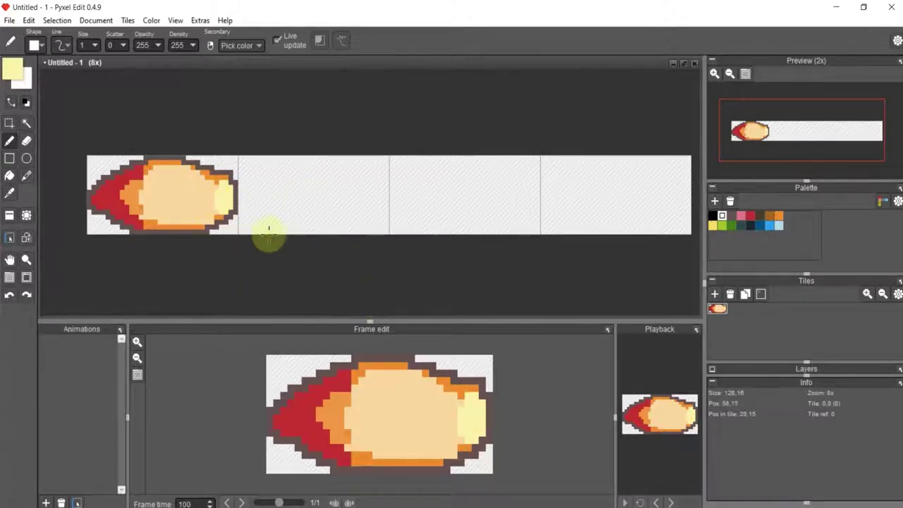
- Turn the sampled tail red into a deeper orange and fill the red tail with it
left_click(9, 193)
left_click(106, 189)
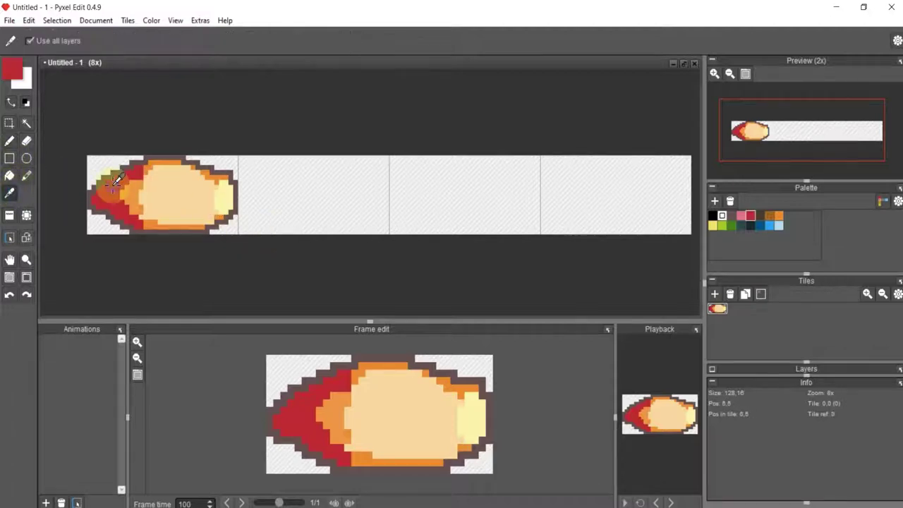
left_click(14, 69)
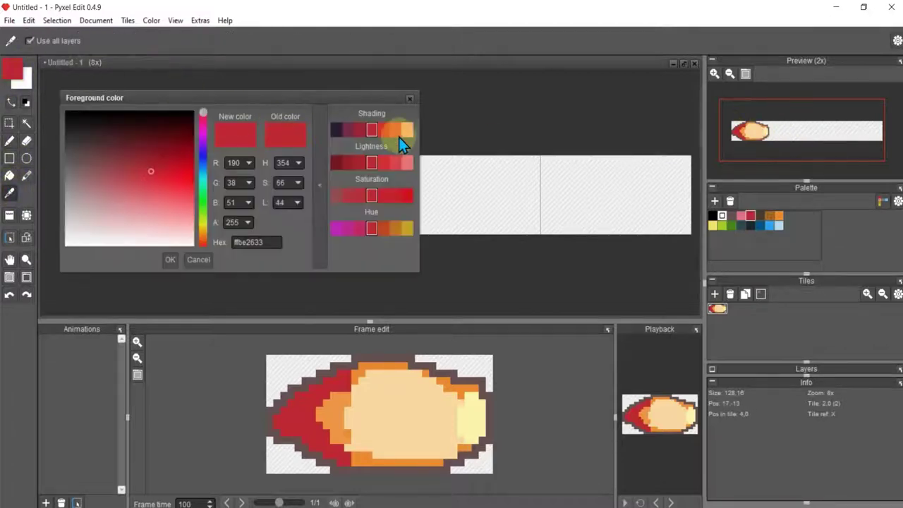
left_click(397, 230)
left_click(162, 177)
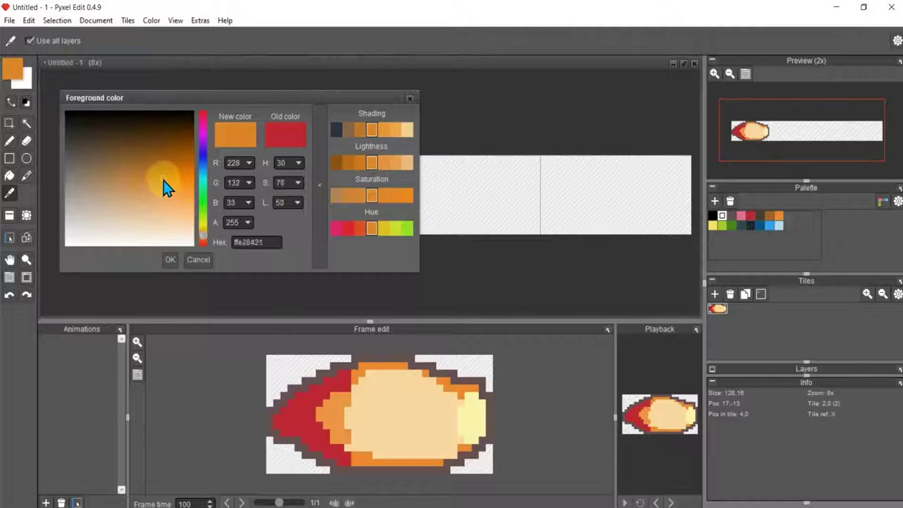
left_click(170, 259)
left_click(9, 176)
left_click(121, 185)
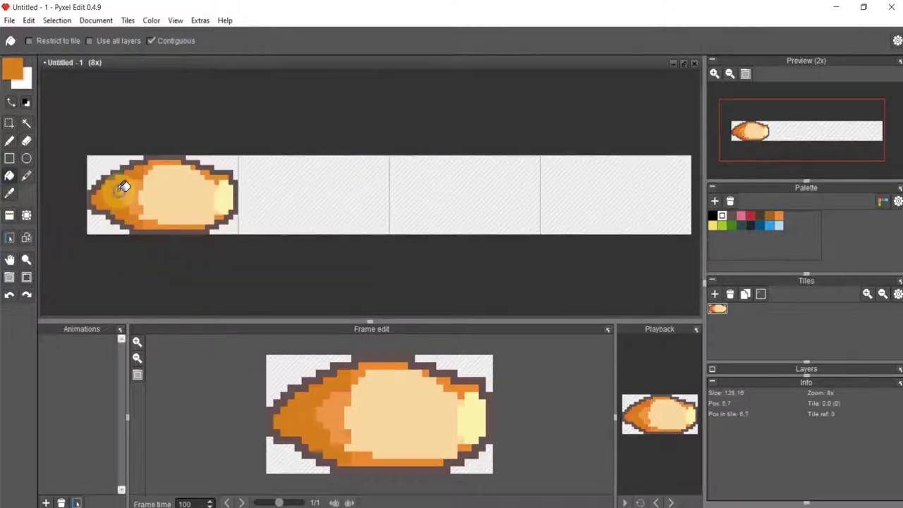
- Fill the fireball's left tip with a lighter orange shade
left_click(14, 70)
left_click(392, 129)
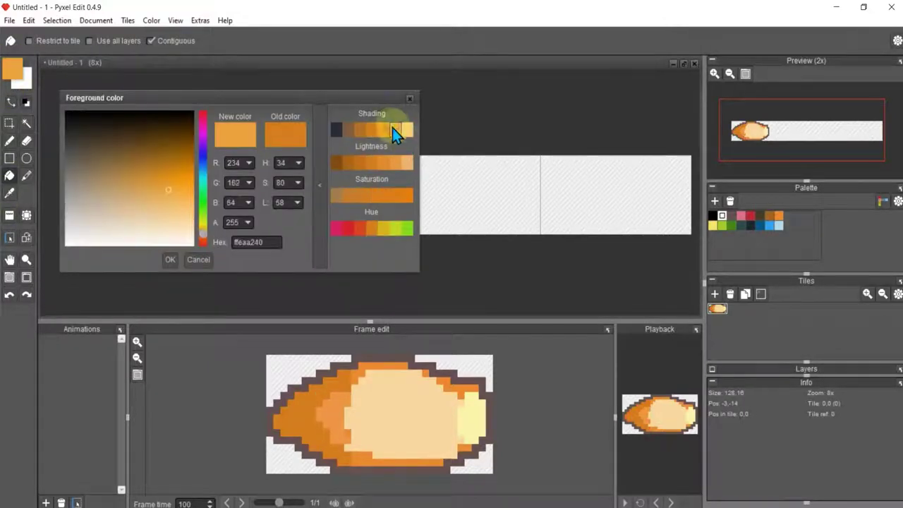
left_click(187, 260)
left_click(115, 190)
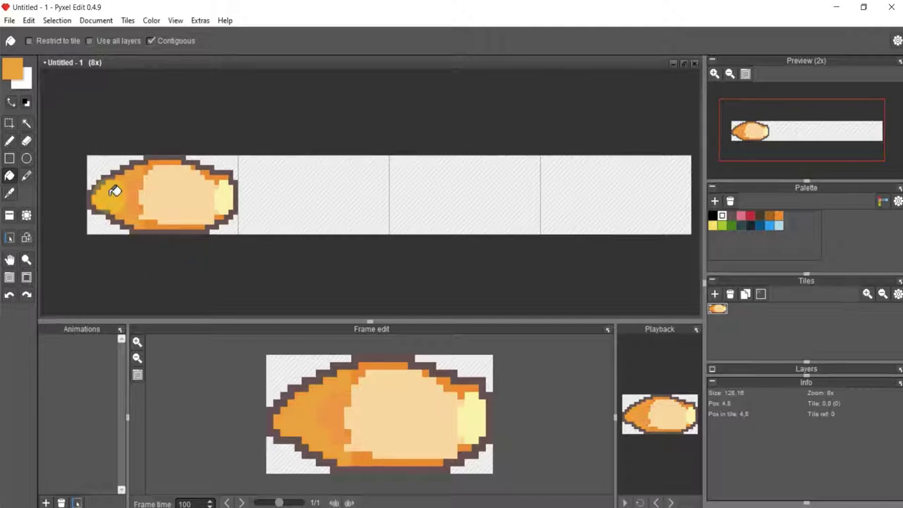
- Mix a deeper golden yellow-orange and fill the left orange region with it
left_click(14, 70)
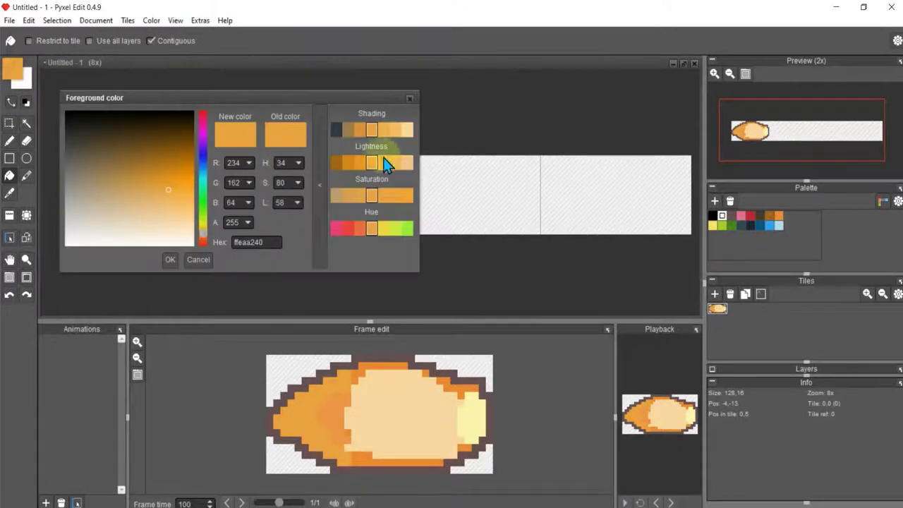
left_click(385, 229)
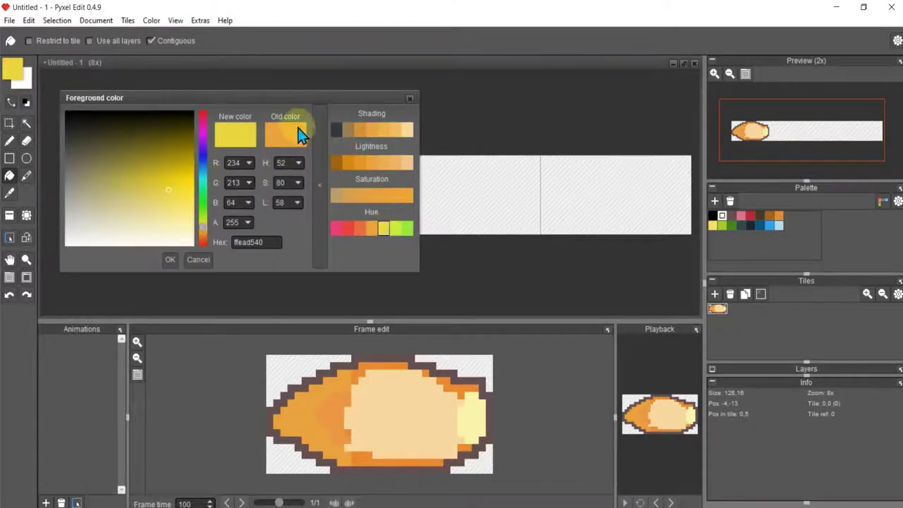
left_click(390, 164)
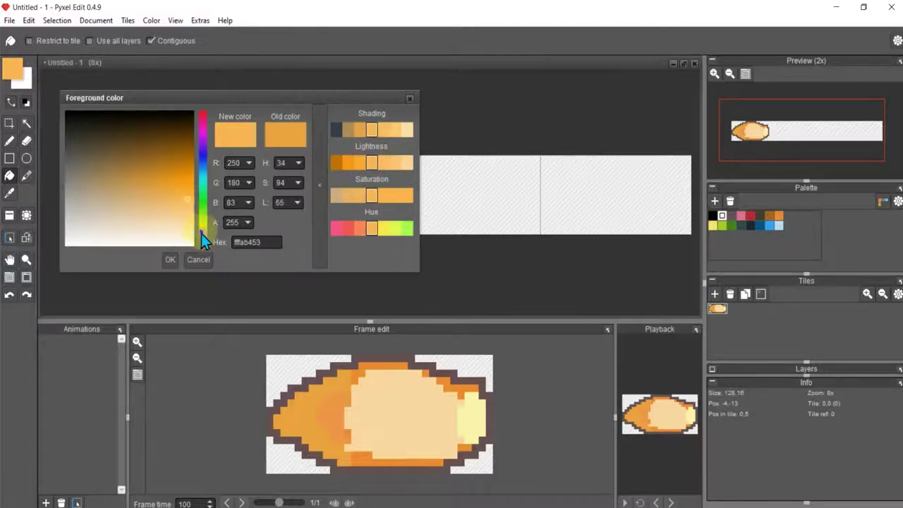
left_click(202, 229)
left_click(188, 199)
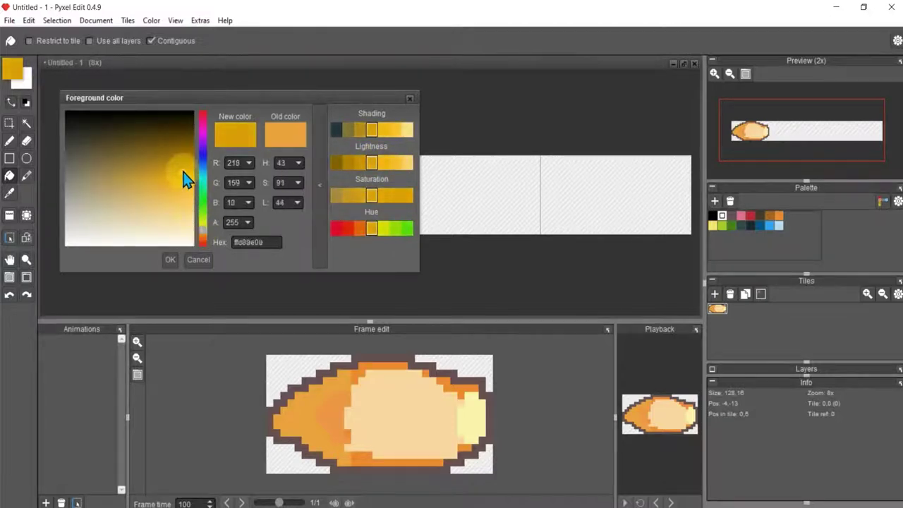
left_click_drag(189, 202, 186, 191)
left_click(170, 258)
left_click(122, 197)
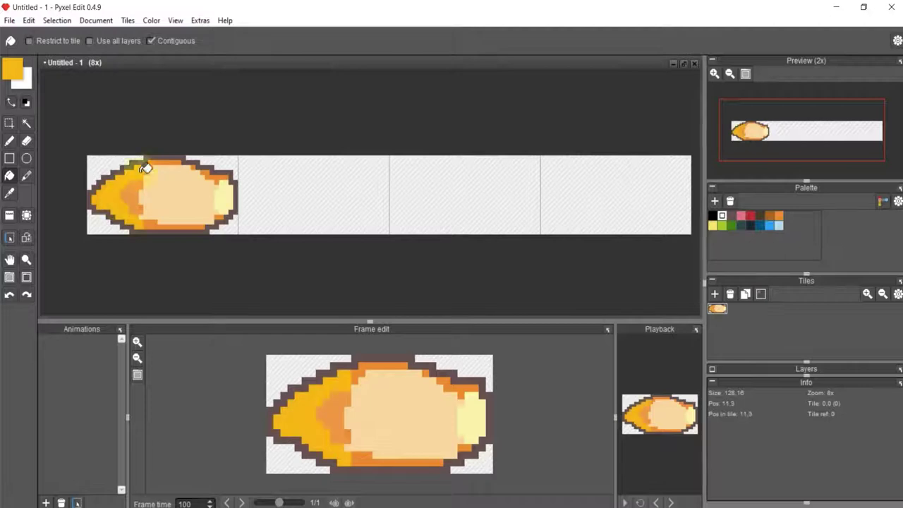
- Fine-tune the drawing colour to a mid orange, R 247 G 162 B 60
left_click(10, 193)
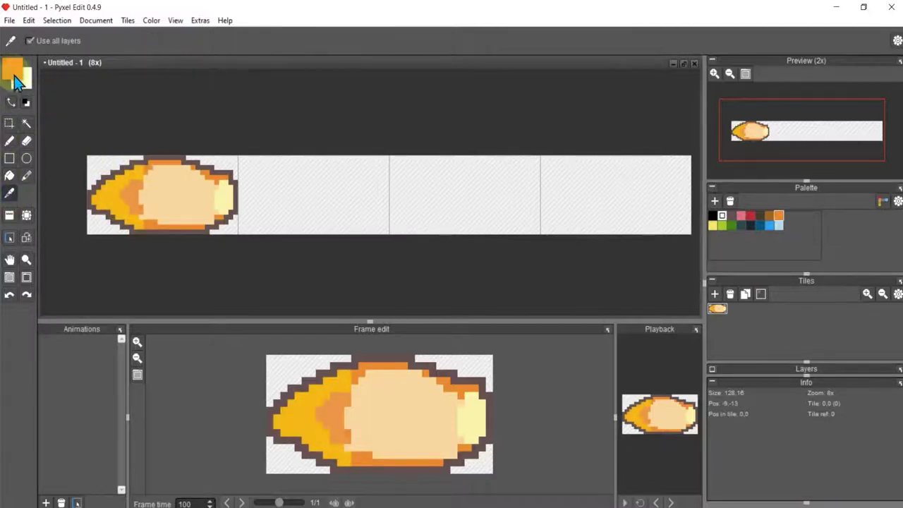
left_click(12, 69)
left_click_drag(173, 189, 162, 180)
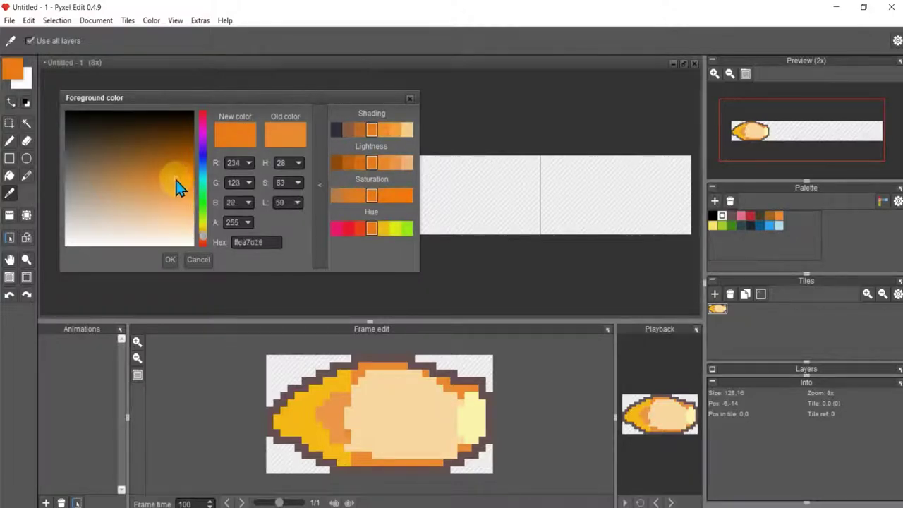
left_click(393, 161)
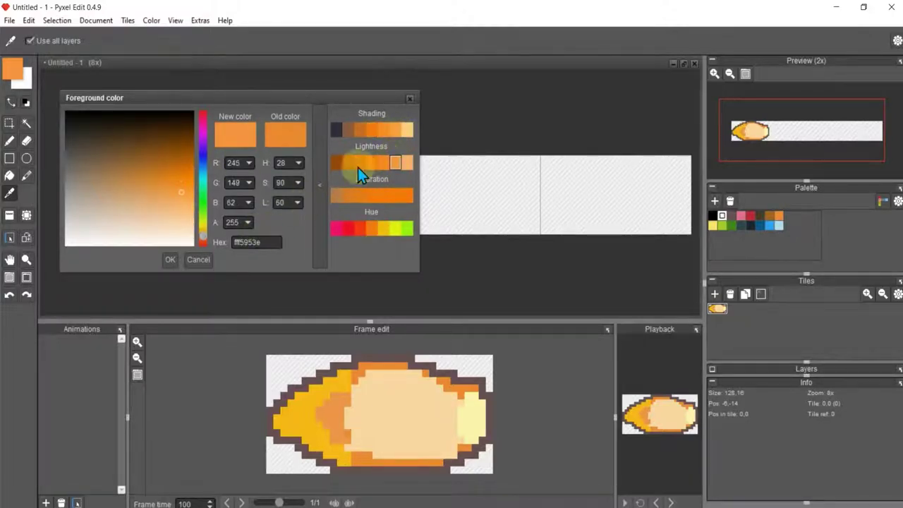
left_click(385, 161)
left_click(393, 130)
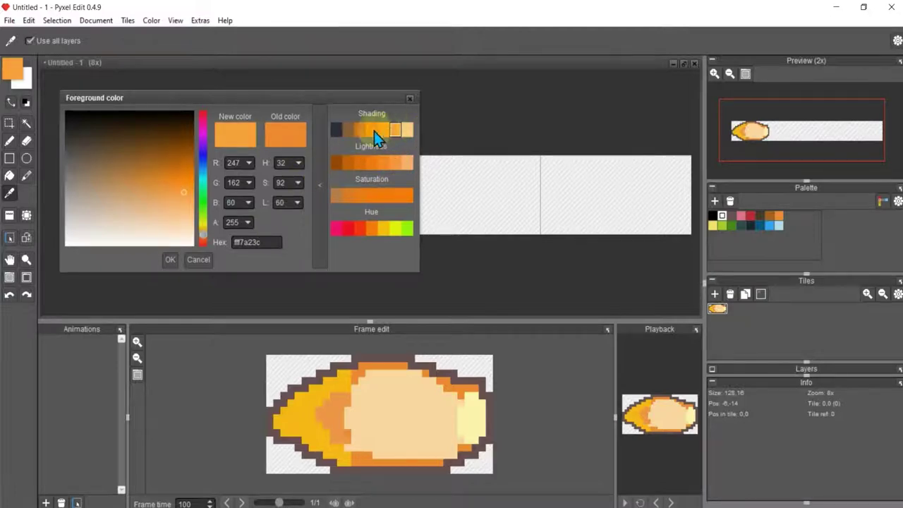
left_click(374, 131)
left_click(171, 259)
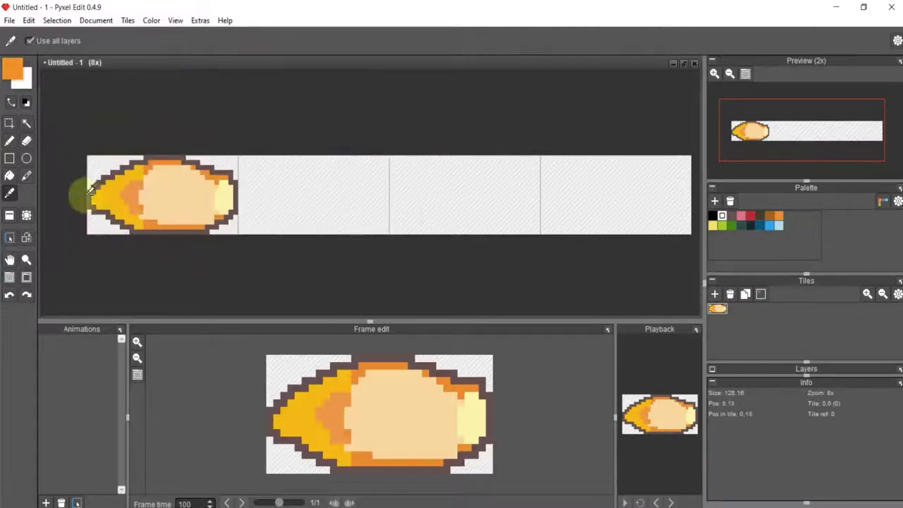
left_click(9, 175)
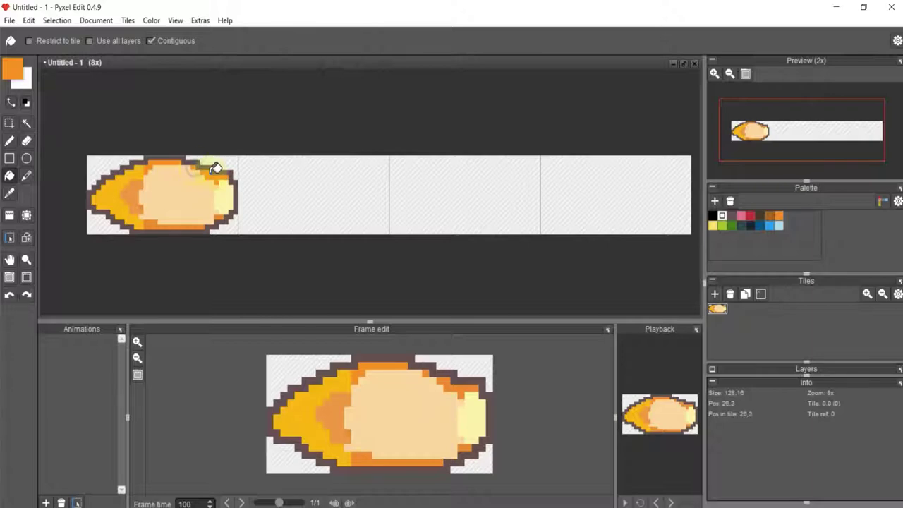
- Undo an orange fill on the brown outline and sample the light peach body colour
left_click(224, 172)
key("ctrl+z")
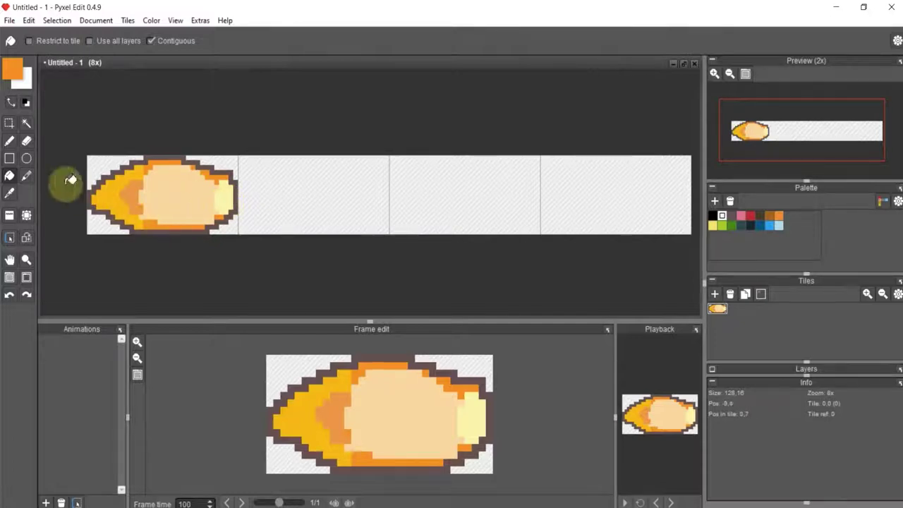
left_click(9, 192)
left_click(163, 191)
left_click(9, 140)
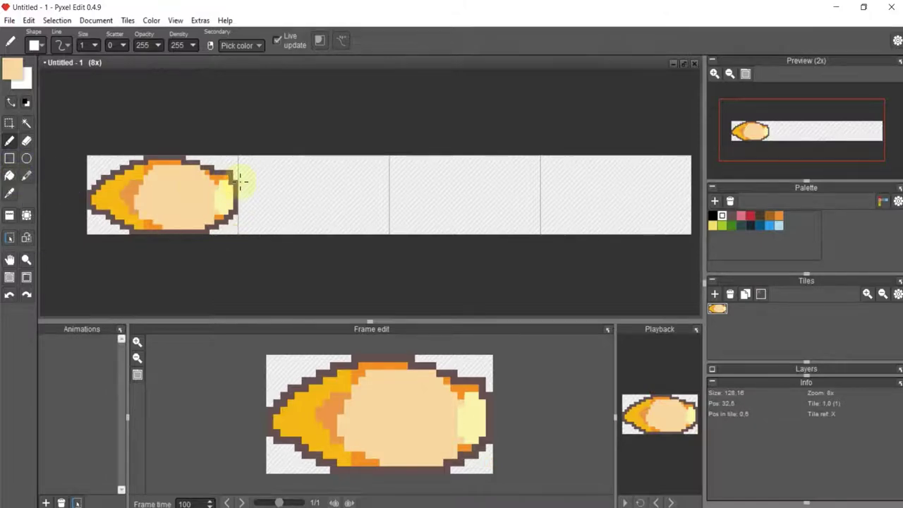
- Make the drawing colour a soft cream from the palest peach shade, then lighten it further
left_click(20, 73)
left_click(407, 130)
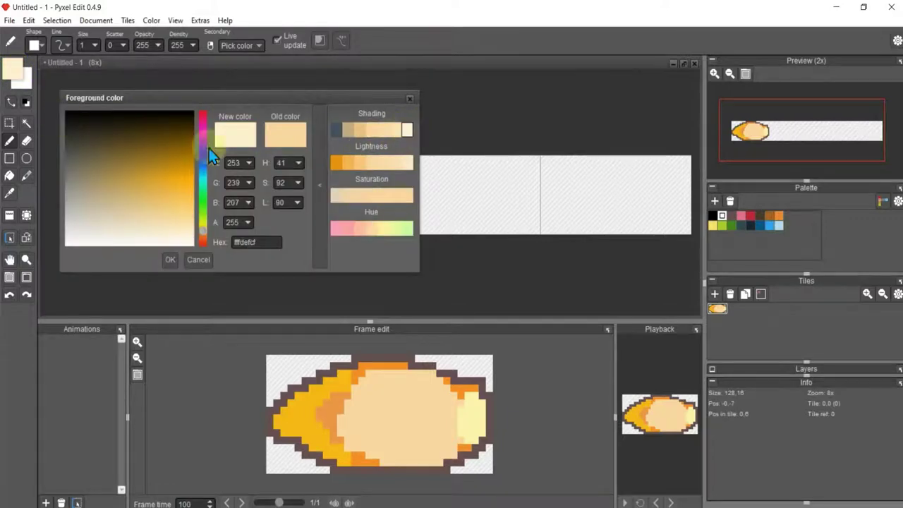
left_click_drag(177, 211, 169, 238)
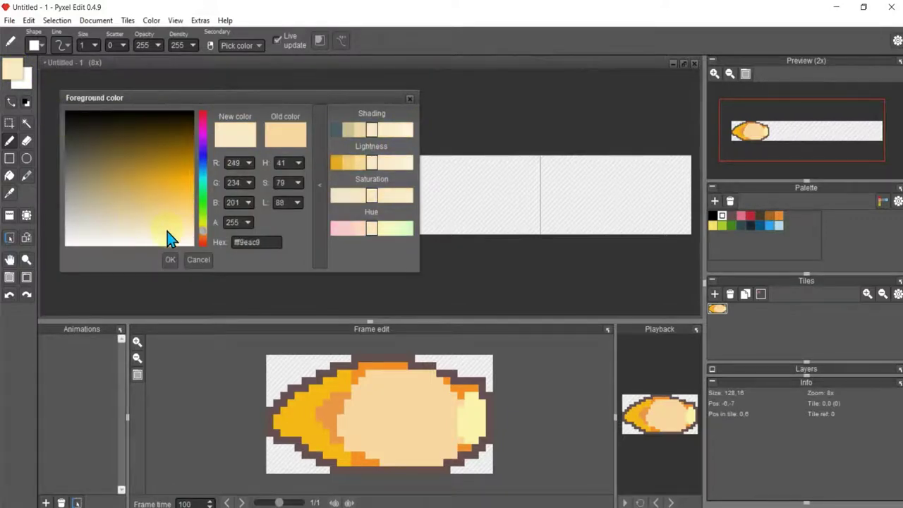
left_click(171, 259)
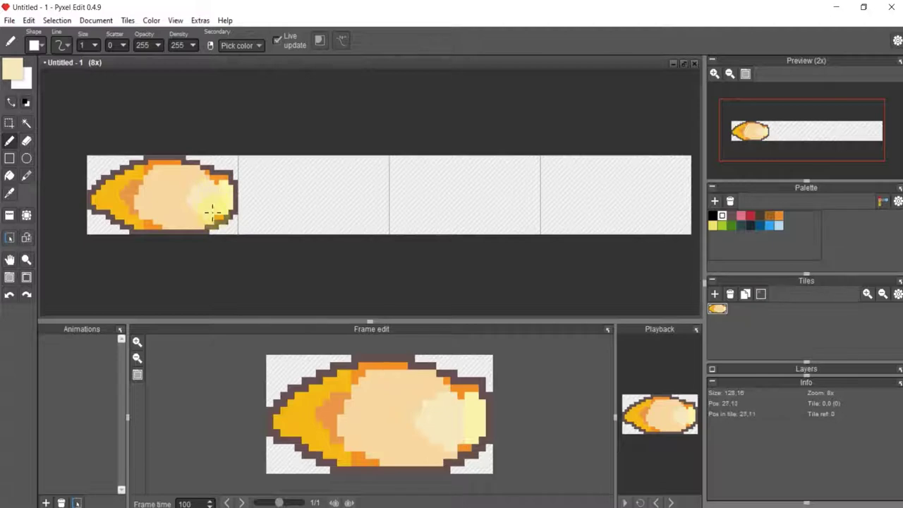
left_click(15, 68)
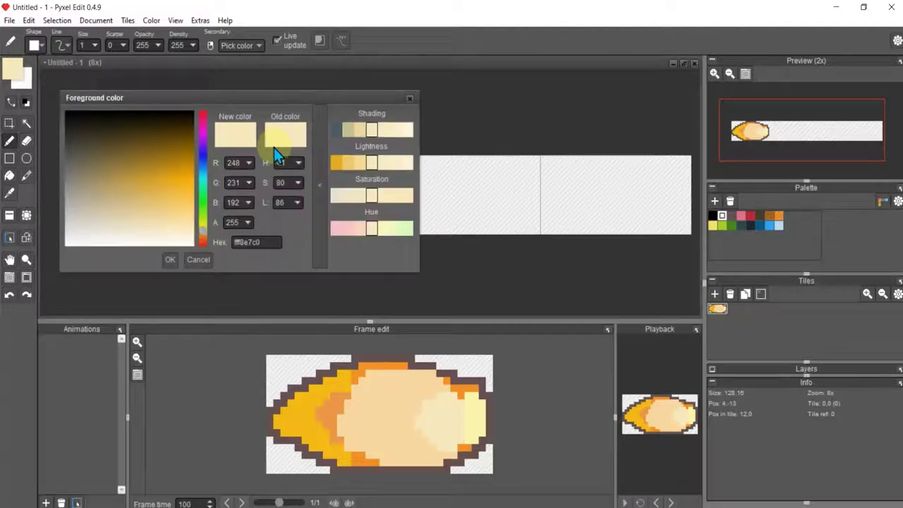
left_click(409, 131)
left_click(167, 260)
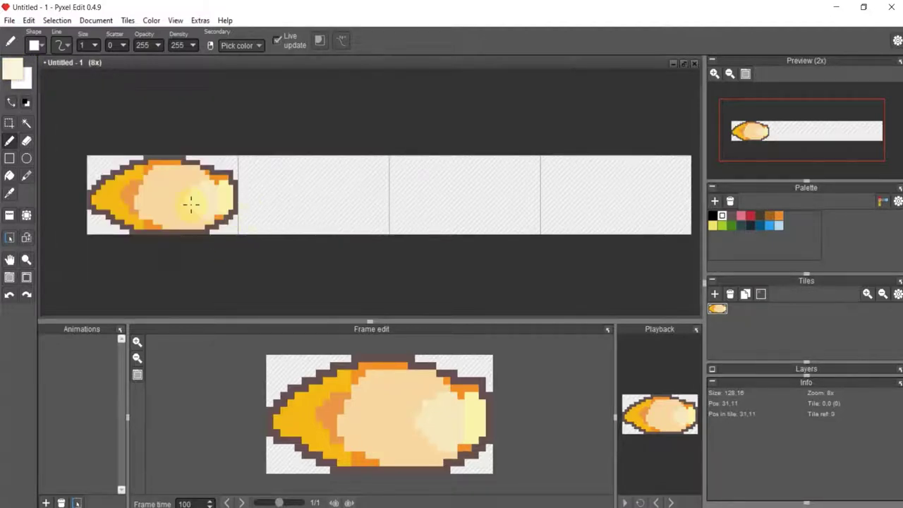
- Fill the right highlight with paler cream and the body with sampled light yellow
left_click(14, 180)
left_click(203, 197)
left_click(9, 192)
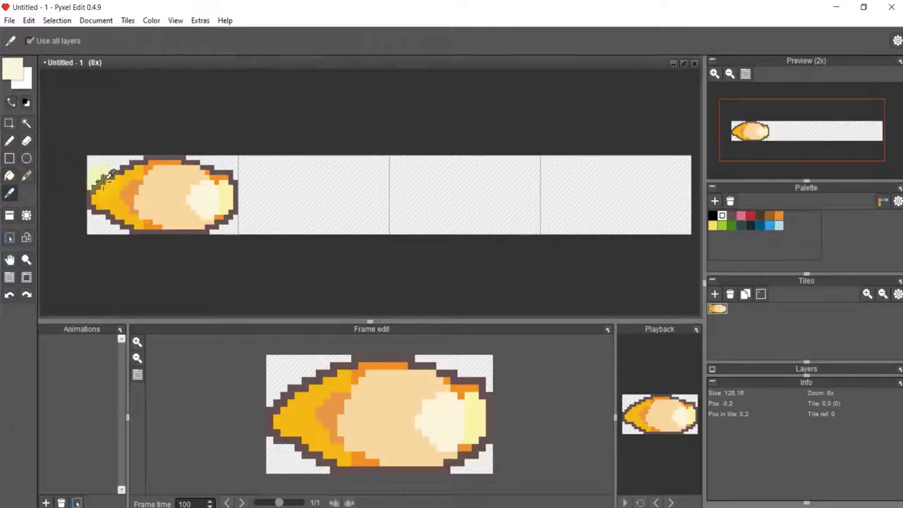
left_click(223, 192)
left_click(9, 176)
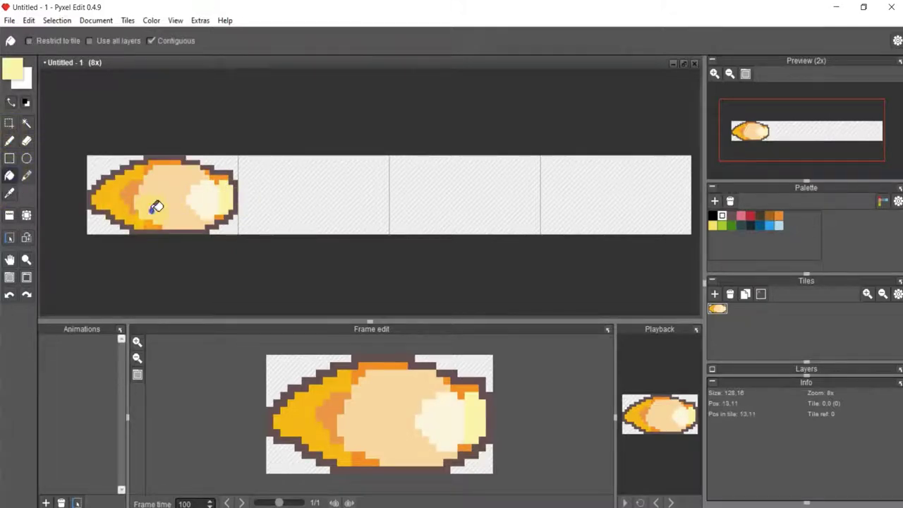
left_click(182, 208)
- Sample the highlight's pale cream to pencil with
left_click(9, 141)
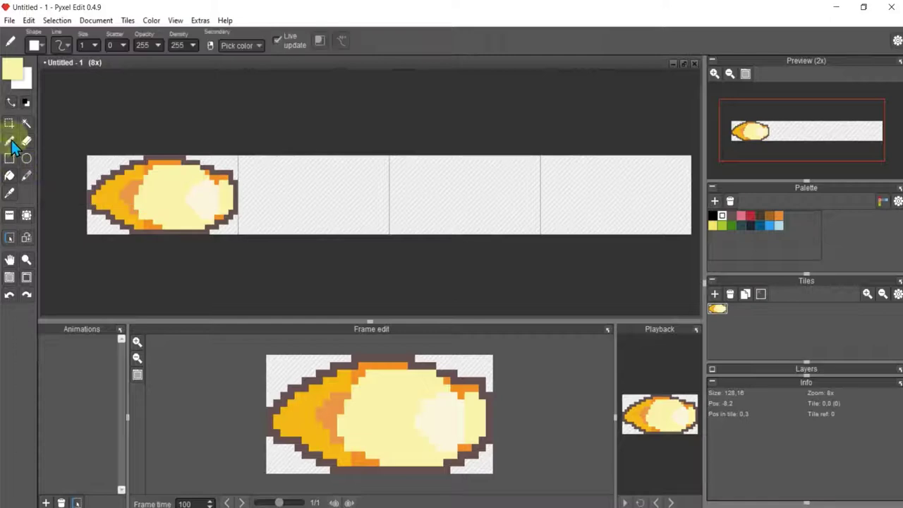
left_click(9, 193)
left_click(207, 200)
left_click(10, 141)
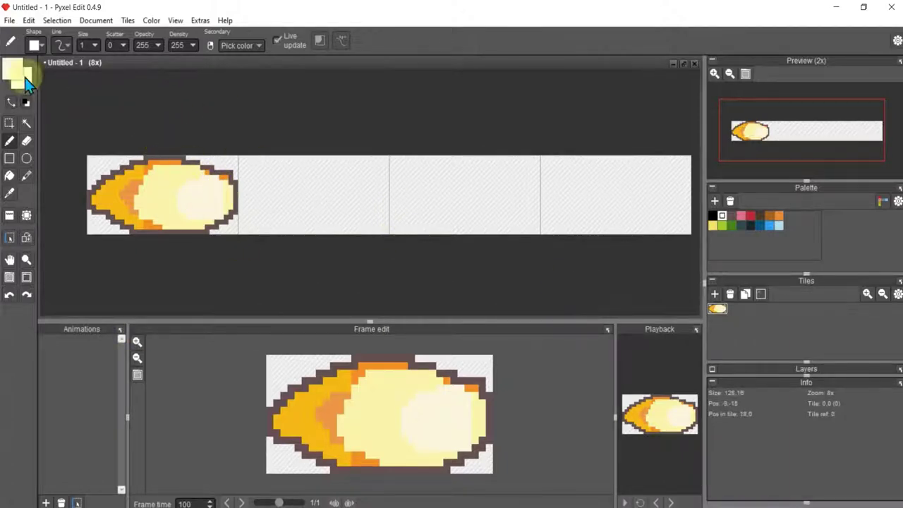
- Duplicate the fireball tile three times, placing copies in the second, third and fourth cells
right_click(725, 310)
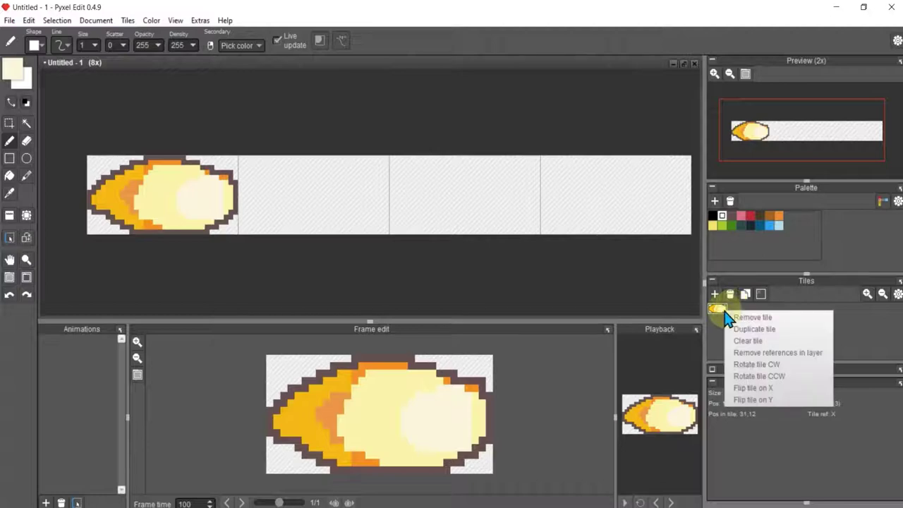
left_click(754, 329)
left_click_drag(737, 309, 349, 222)
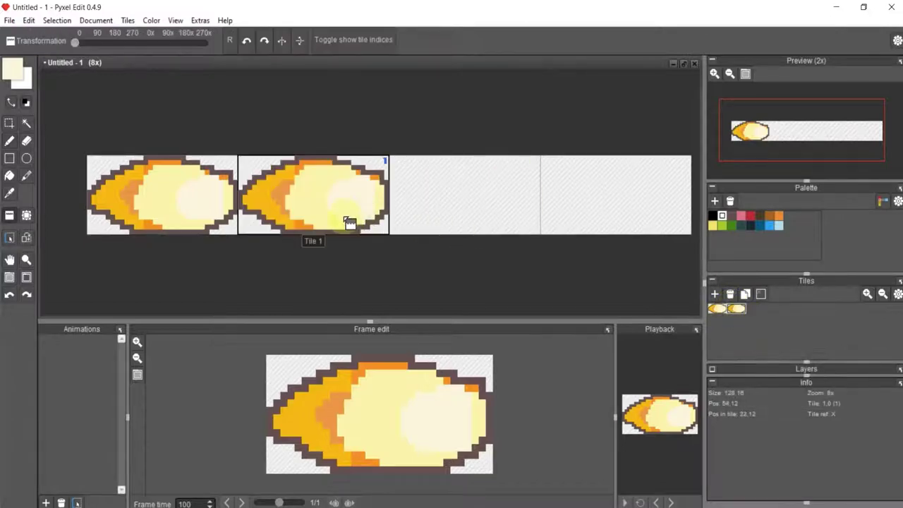
right_click(737, 310)
left_click(750, 329)
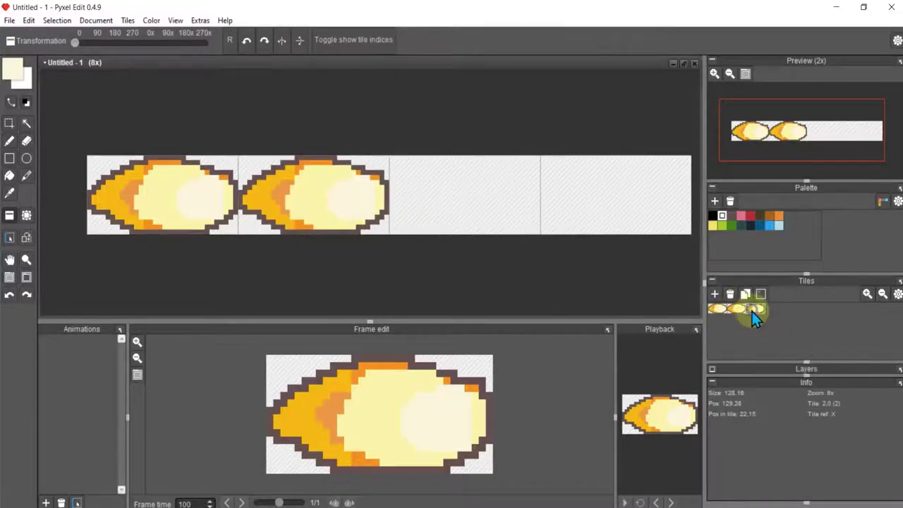
left_click_drag(752, 311, 504, 215)
right_click(752, 311)
left_click(778, 320)
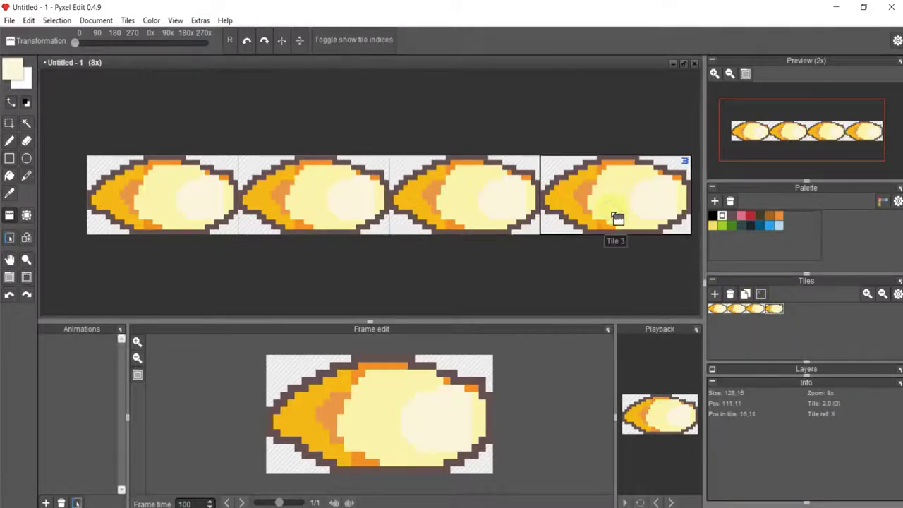
left_click_drag(776, 311, 616, 216)
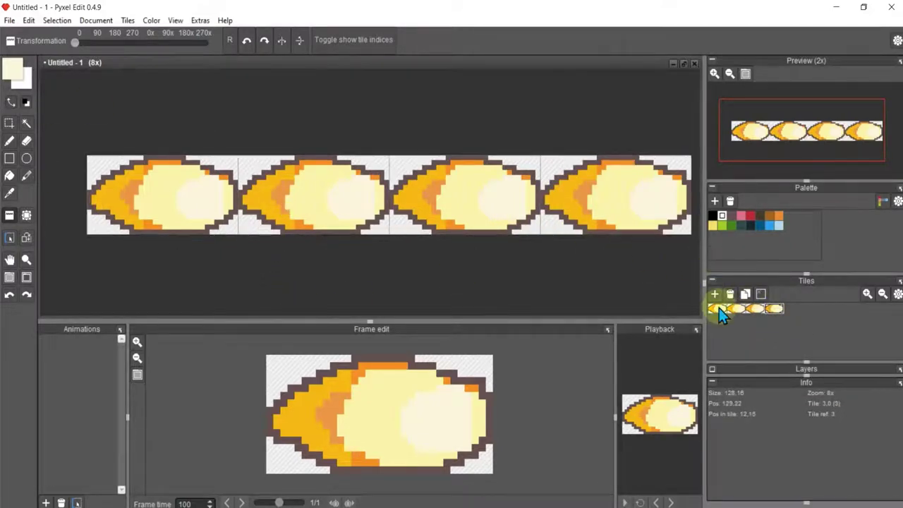
- Sample the golden orange from the second fireball and set the secondary colour to soft red
left_click(10, 192)
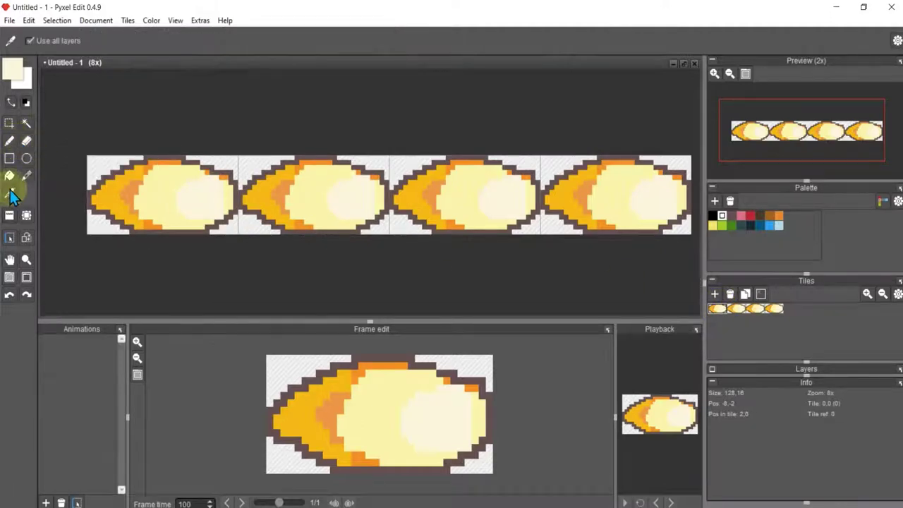
left_click(266, 196)
left_click(23, 79)
left_click_drag(161, 140, 159, 205)
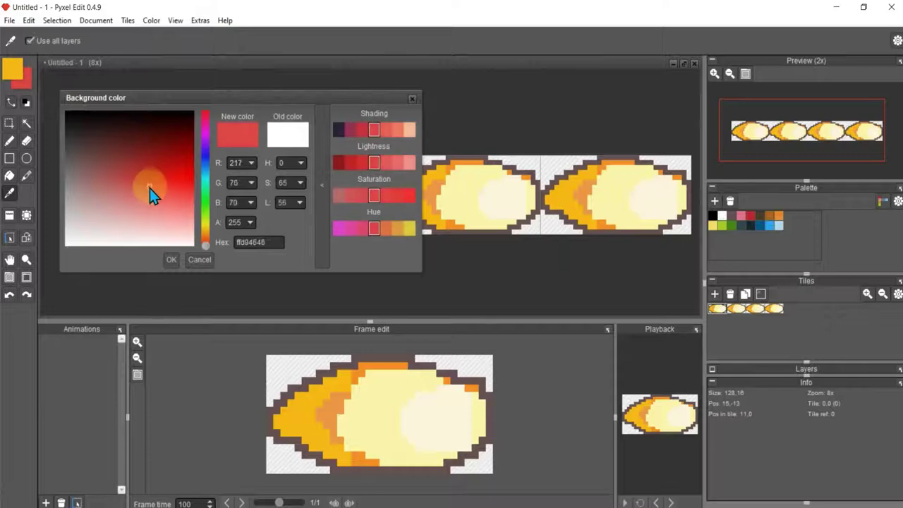
left_click(171, 259)
- Shift the drawing colour's hue to a red-orange, R 246 G 49 B 22
left_click(9, 176)
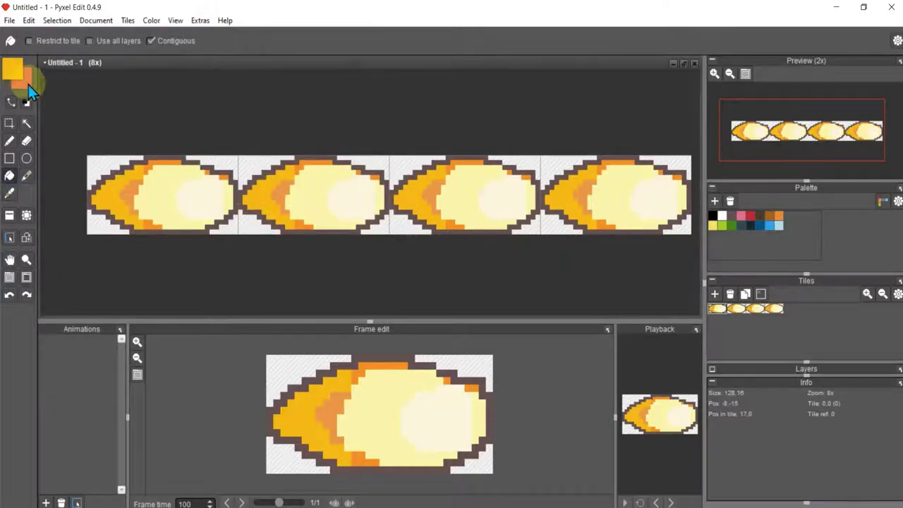
left_click(12, 71)
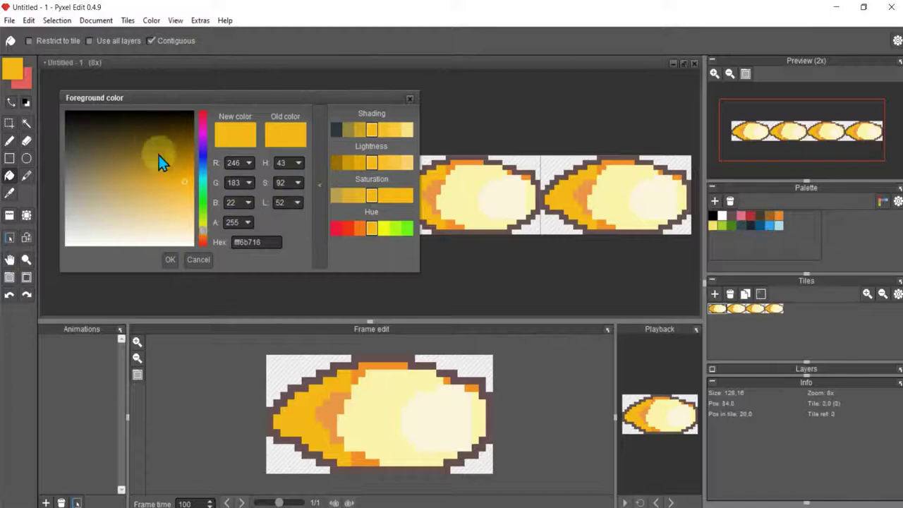
left_click(23, 79)
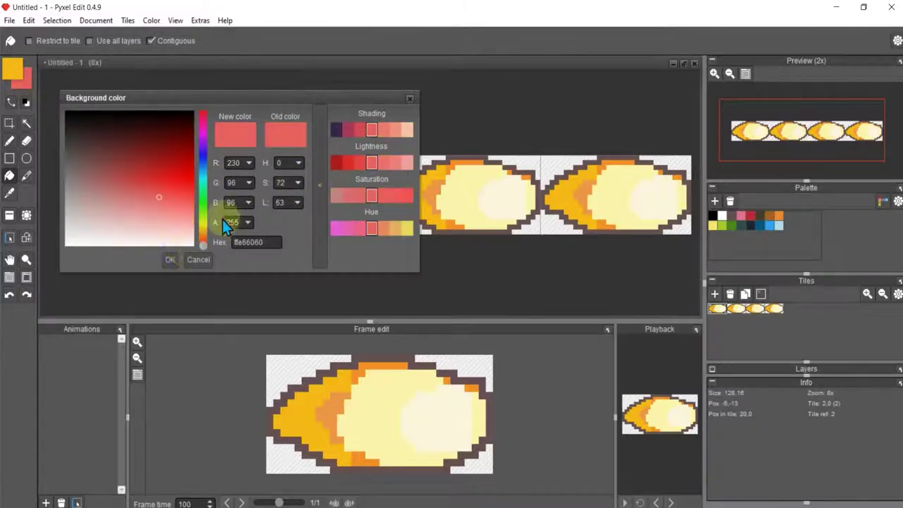
left_click(406, 100)
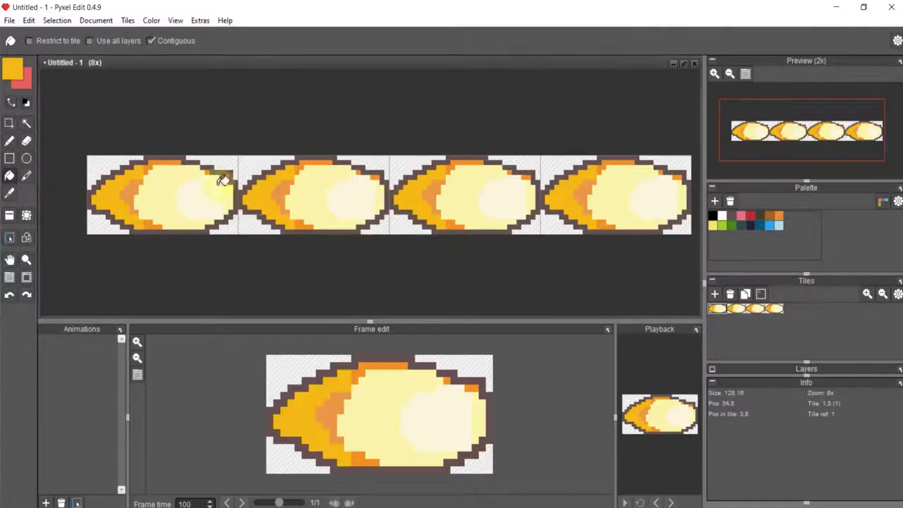
left_click(12, 68)
left_click(352, 228)
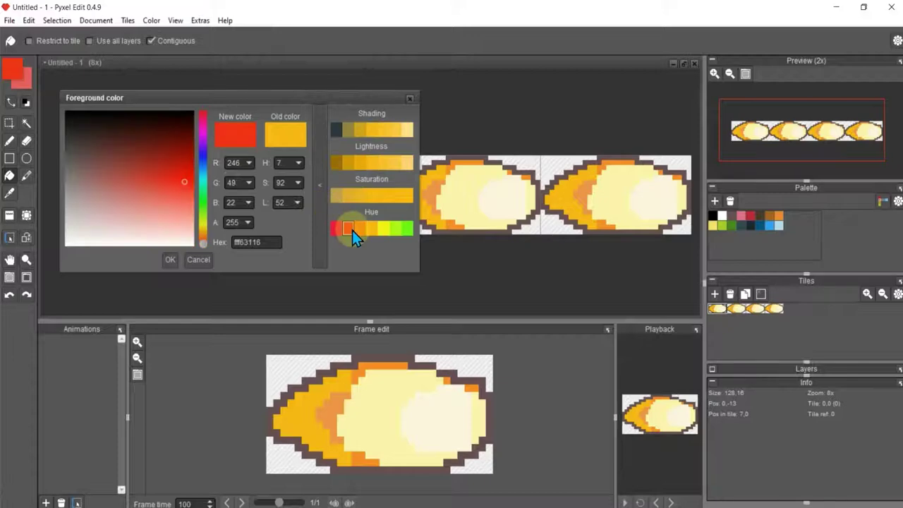
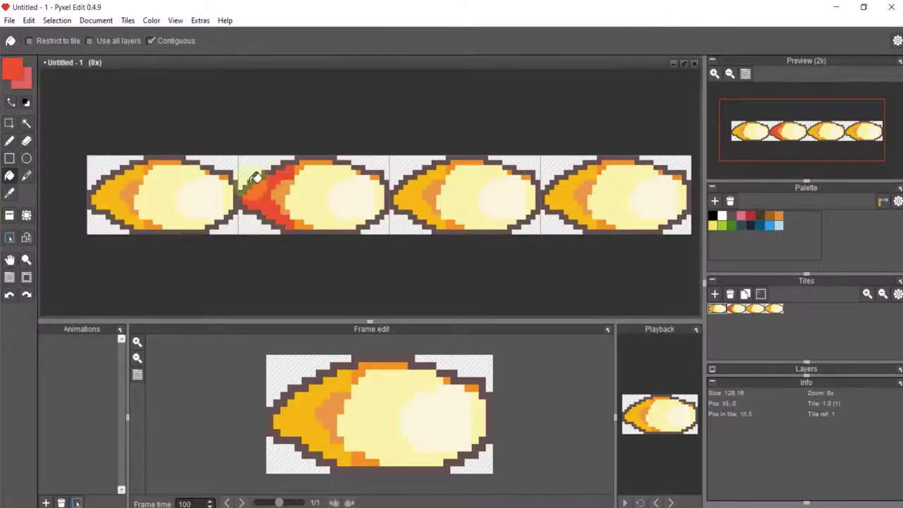
- Fill the second tile's top, side and bottom edges with a darker red
left_click(12, 68)
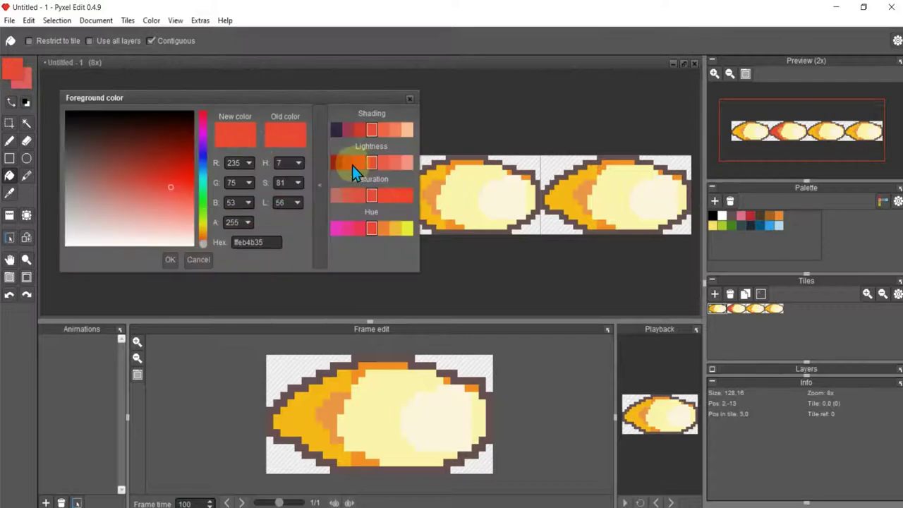
left_click(350, 164)
left_click(170, 259)
left_click(300, 163)
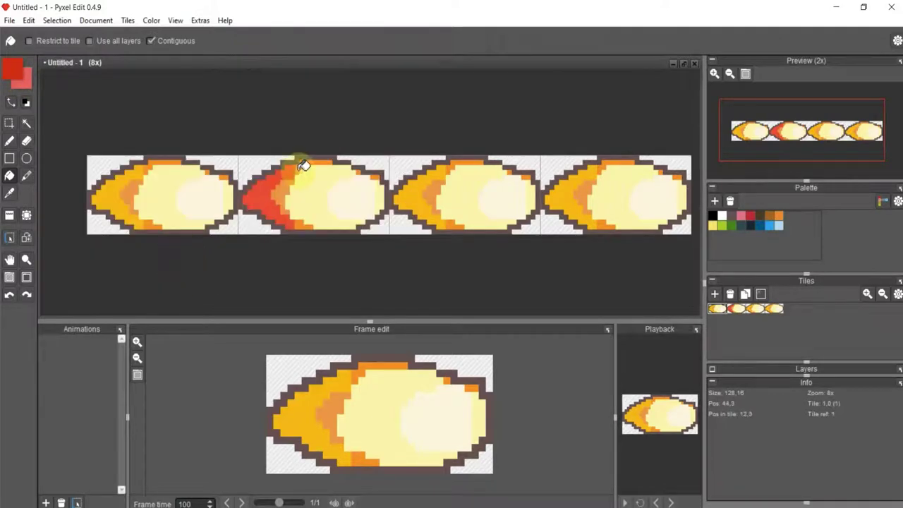
left_click(379, 172)
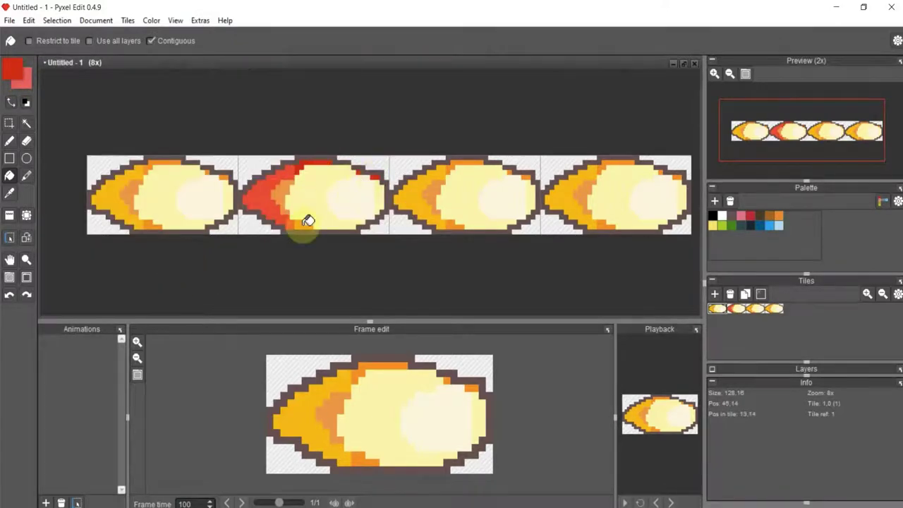
left_click(301, 225)
- Fill the second tile's pale middle with yellow
left_click(17, 71)
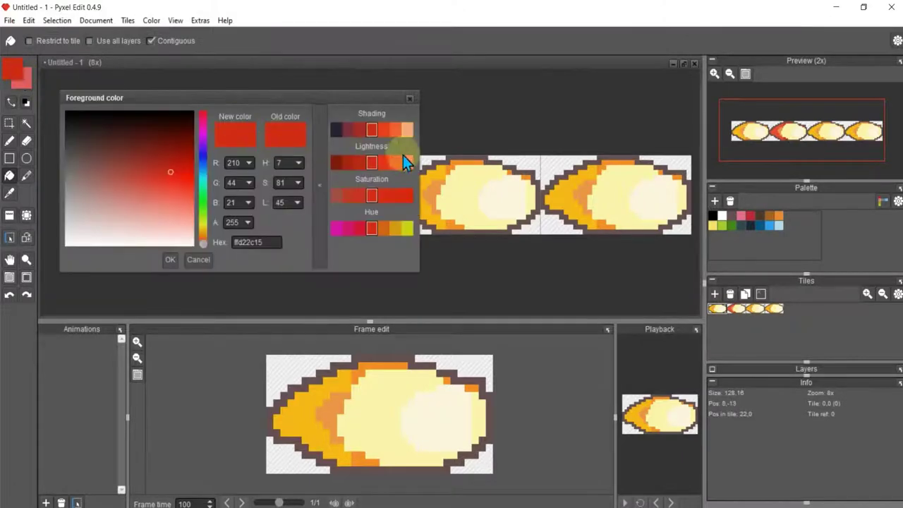
left_click(393, 130)
left_click(173, 259)
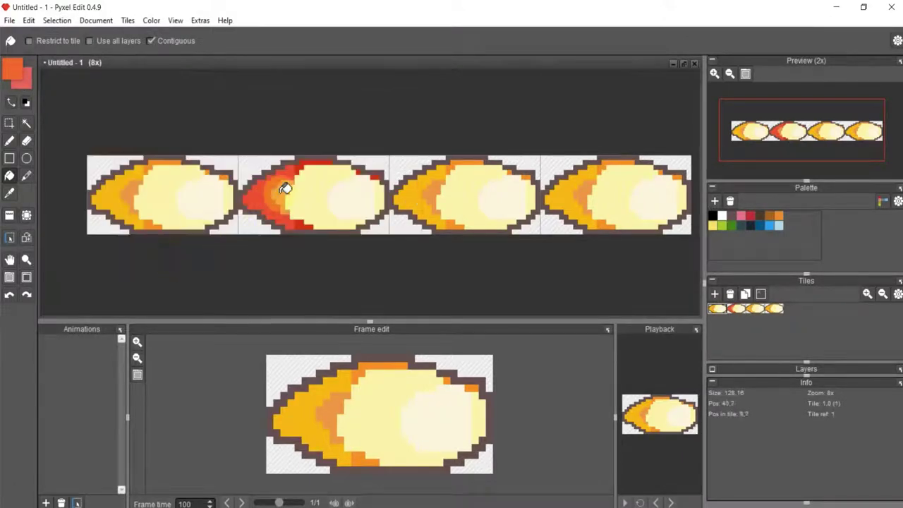
left_click(12, 68)
left_click(392, 229)
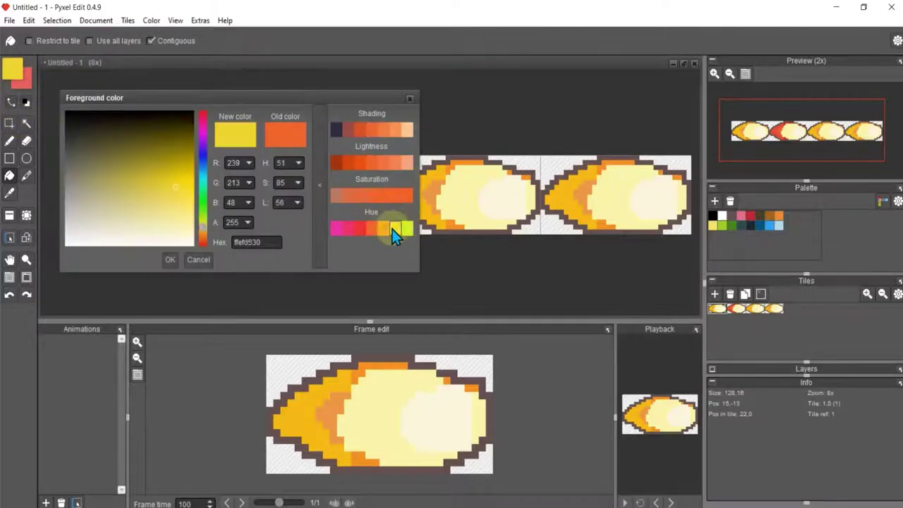
left_click(170, 259)
left_click(311, 196)
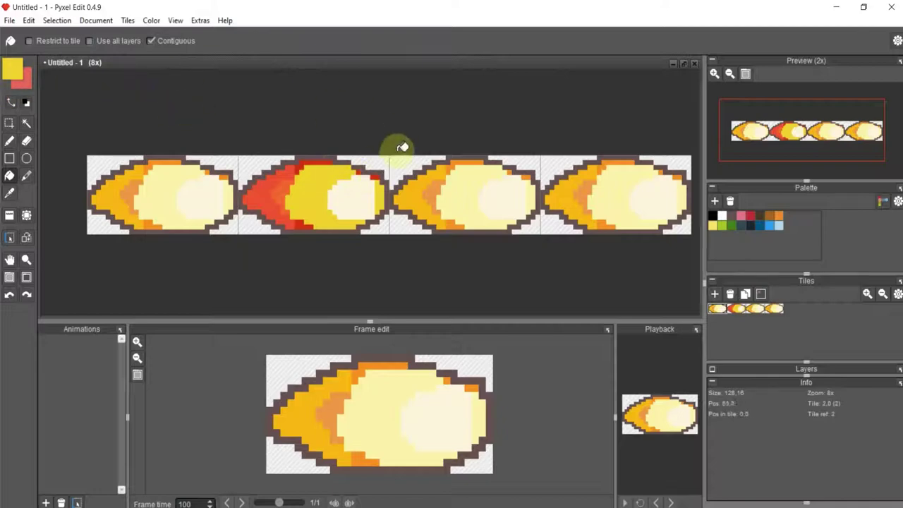
- Sample the orange from the third tile with the colour picker's eyedropper
left_click(13, 68)
left_click(410, 99)
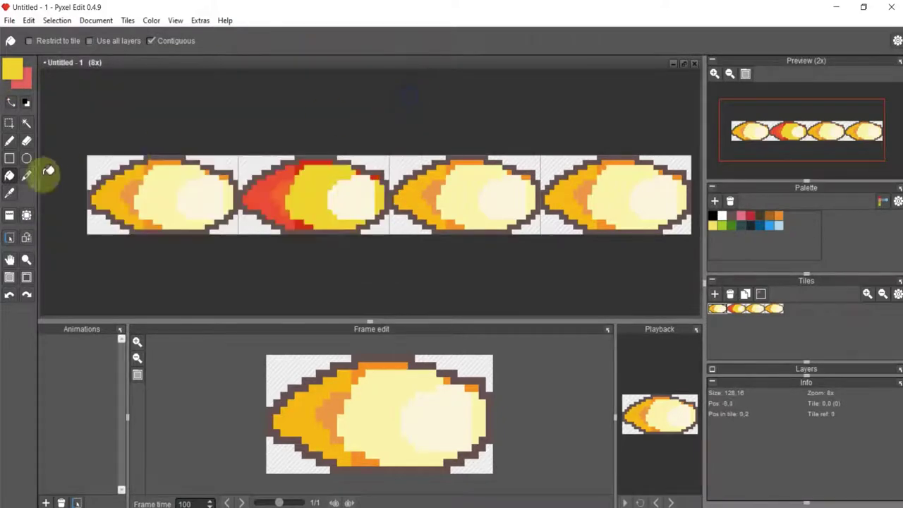
left_click(9, 193)
- Fill the third tile's orange tip with a light, desaturated blue
left_click(418, 194)
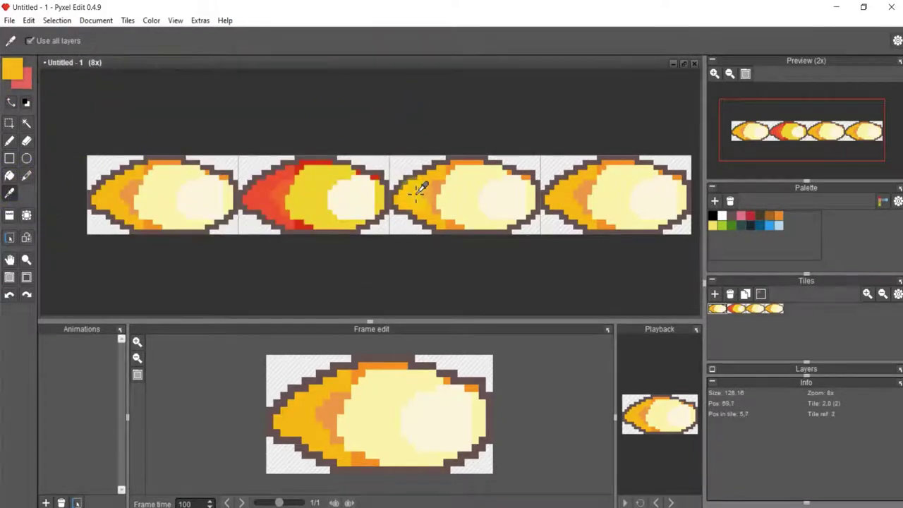
left_click(12, 68)
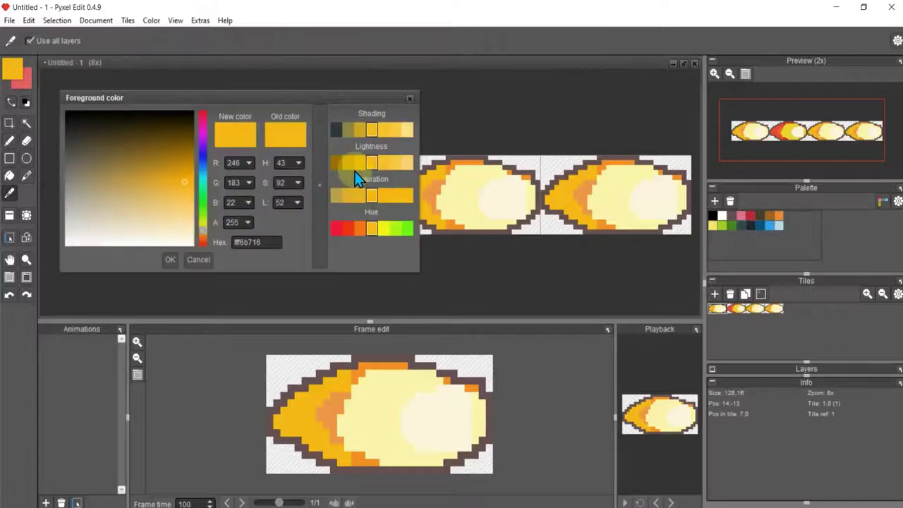
left_click(204, 155)
left_click_drag(171, 192, 165, 192)
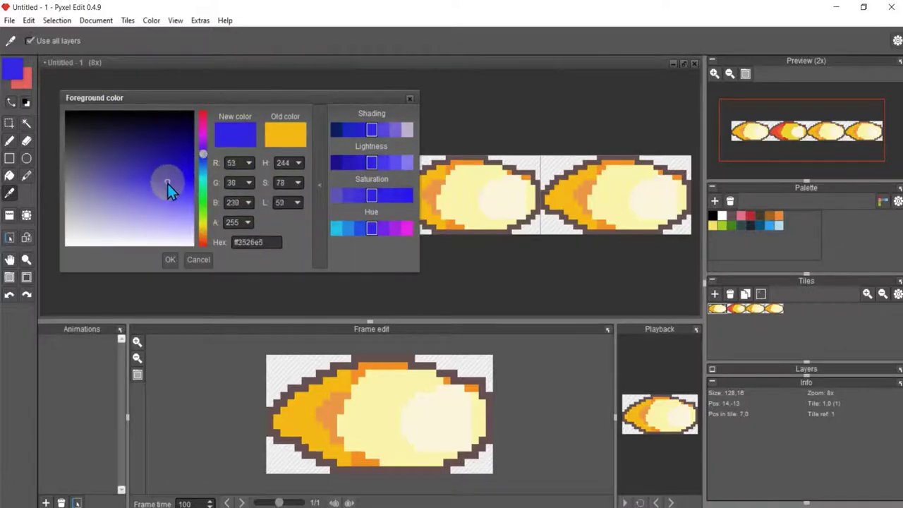
left_click(172, 259)
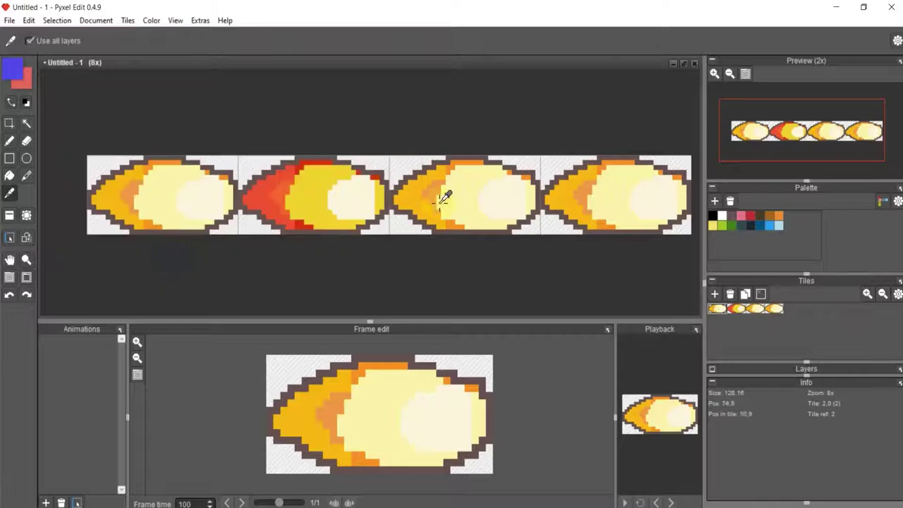
left_click(9, 175)
left_click(419, 185)
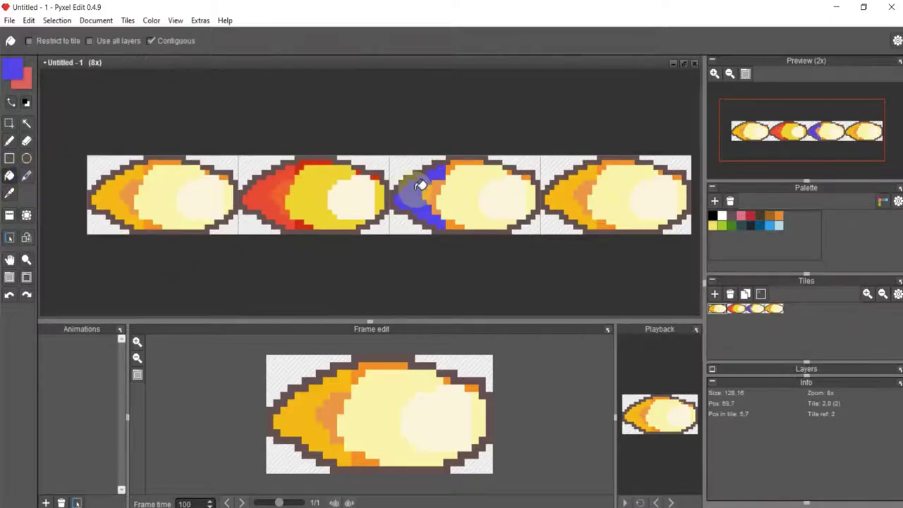
- Refill the third tile's tip darker blue, and its top strip and top-right patch darker still
left_click(14, 69)
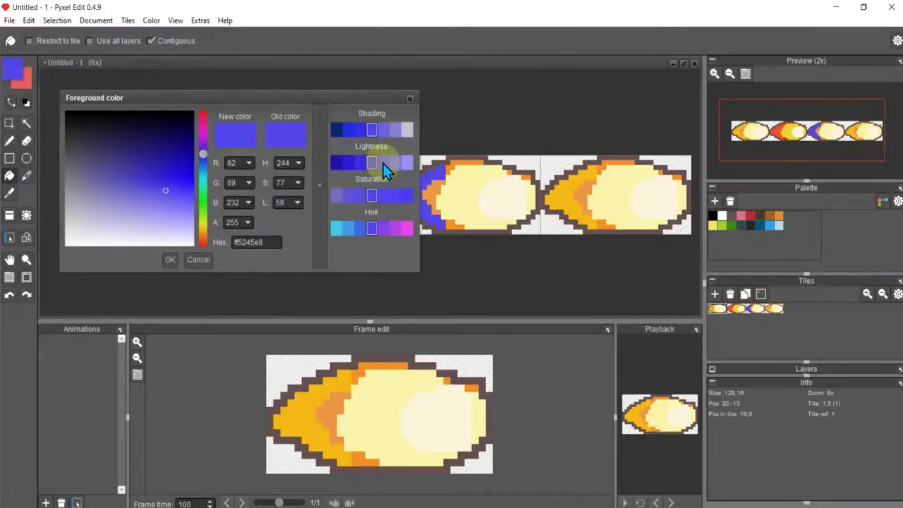
left_click(361, 165)
left_click(170, 259)
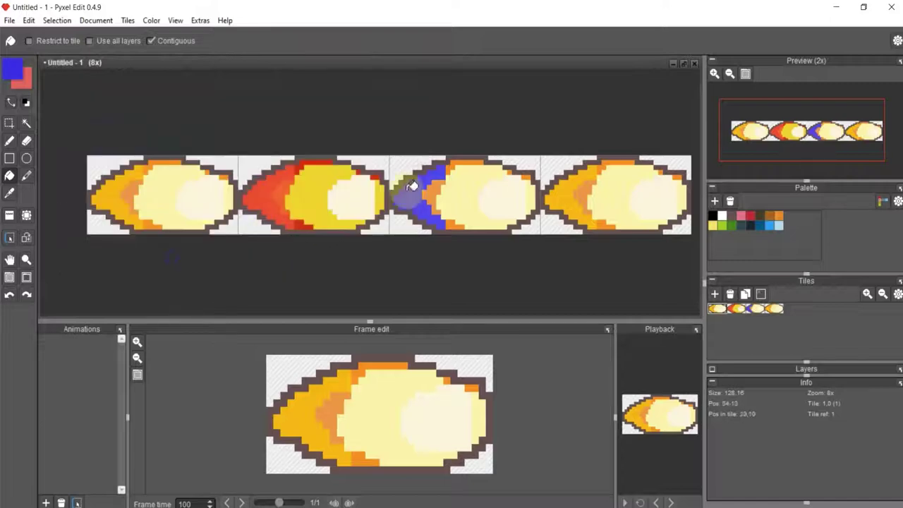
left_click(441, 187)
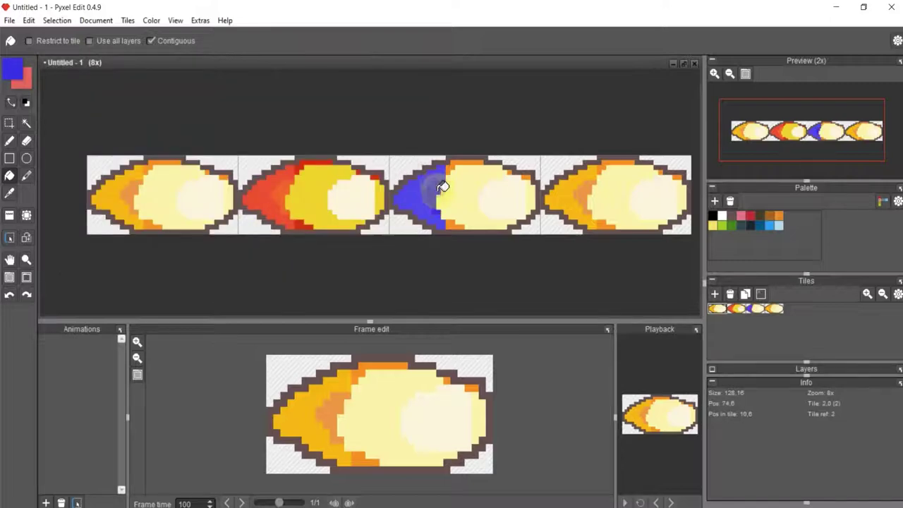
left_click(12, 68)
left_click(358, 164)
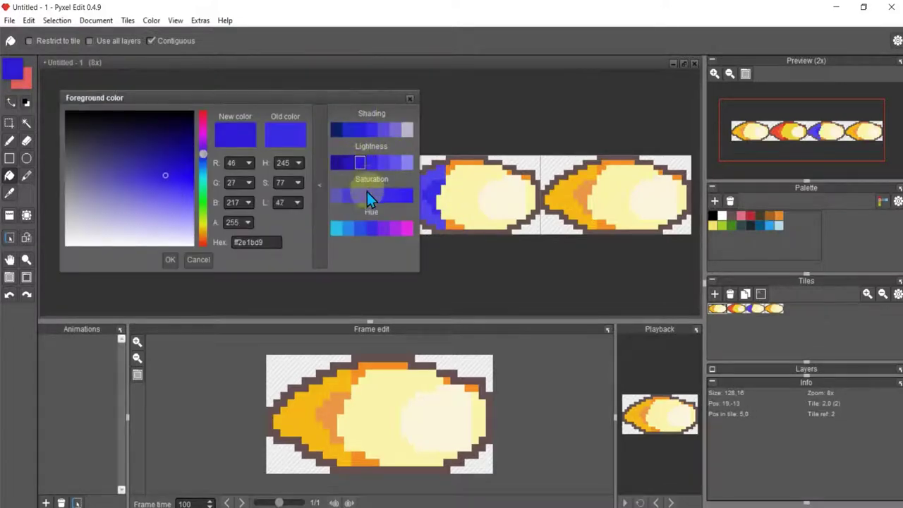
left_click(170, 259)
left_click(459, 161)
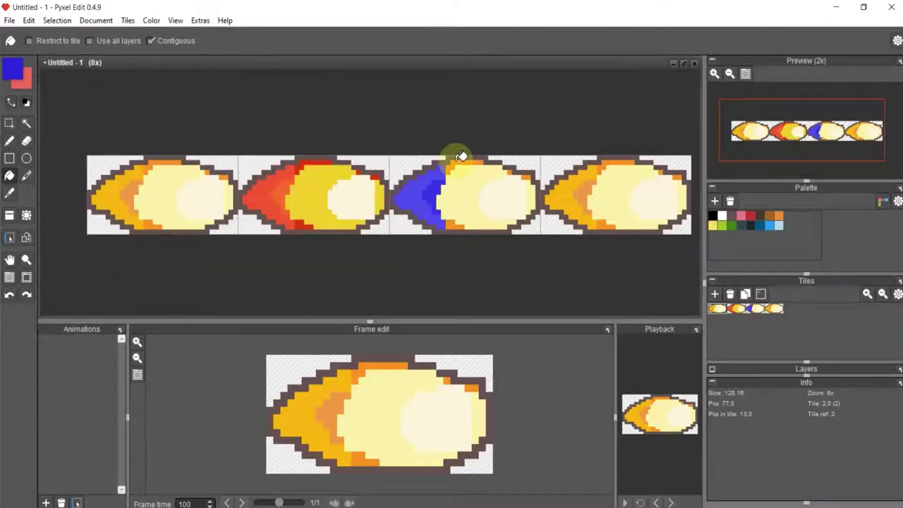
left_click(526, 173)
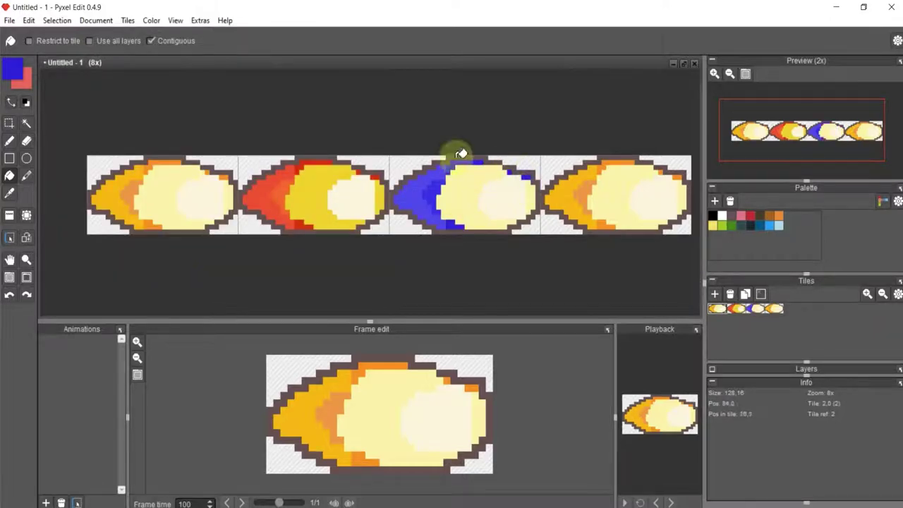
- Fill the third tile's body with a light purple
left_click(12, 68)
left_click_drag(166, 186, 177, 196)
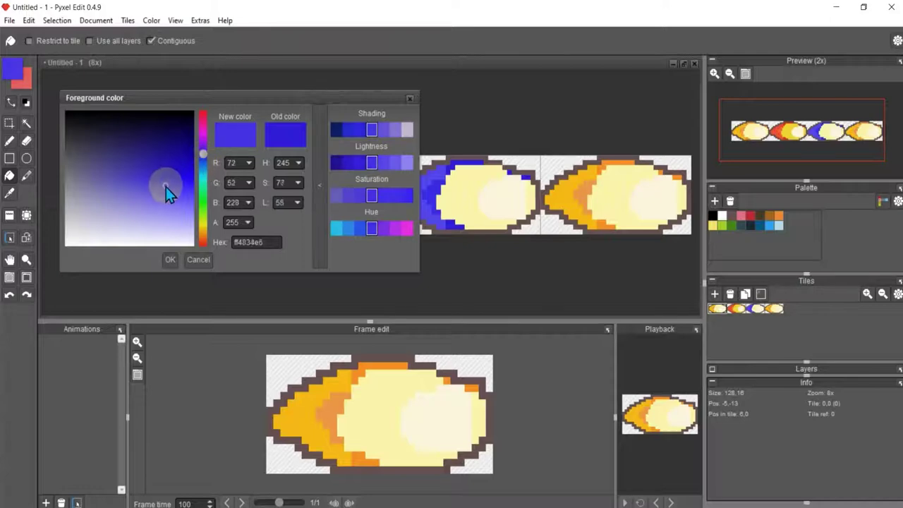
left_click(395, 129)
left_click(176, 265)
left_click(447, 182)
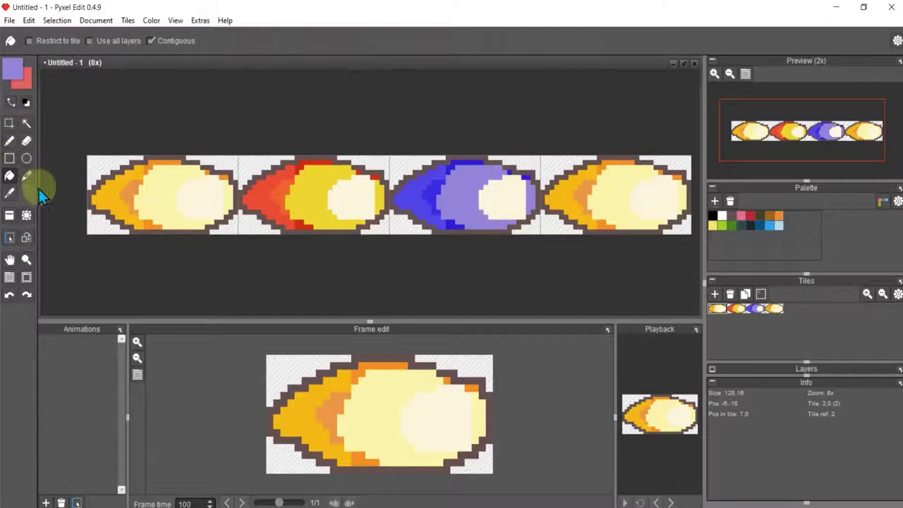
left_click(16, 73)
left_click_drag(203, 177, 202, 190)
- Fill part of the fourth tile and its orange tail with green
mouse_move(162, 156)
left_mouse_down()
mouse_move(163, 167)
mouse_move(160, 161)
left_mouse_up()
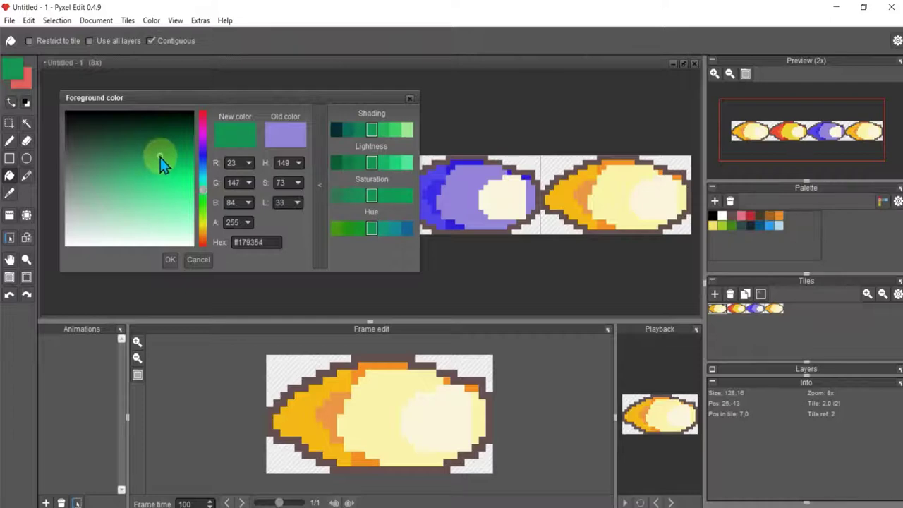
left_click(390, 164)
left_click(170, 259)
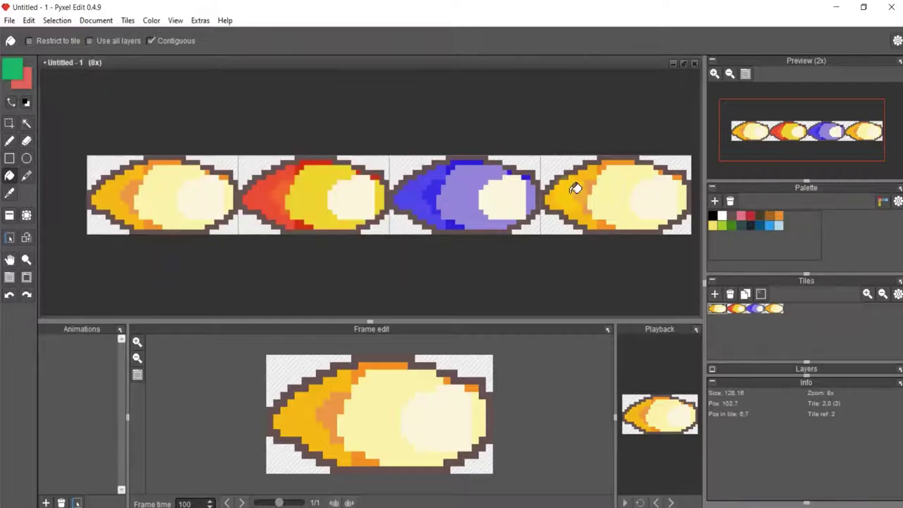
left_click(581, 189)
left_click(12, 67)
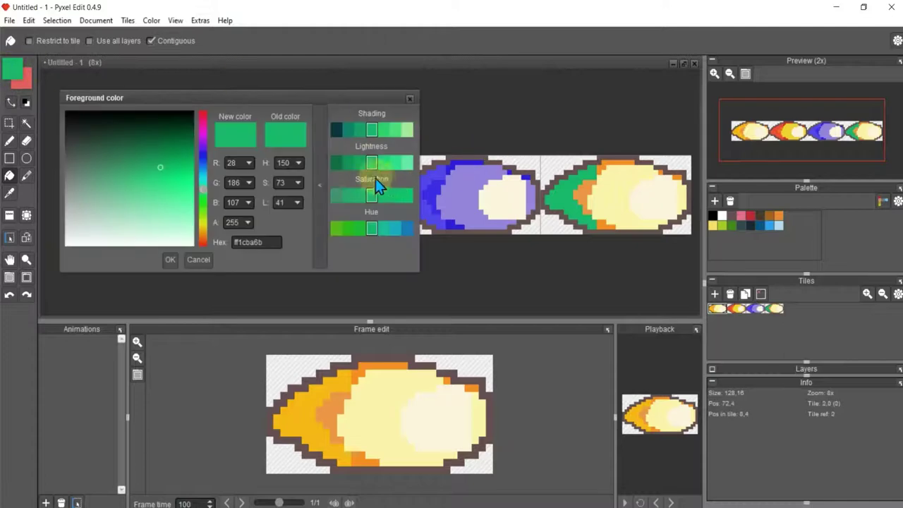
left_click(170, 259)
left_click(596, 192)
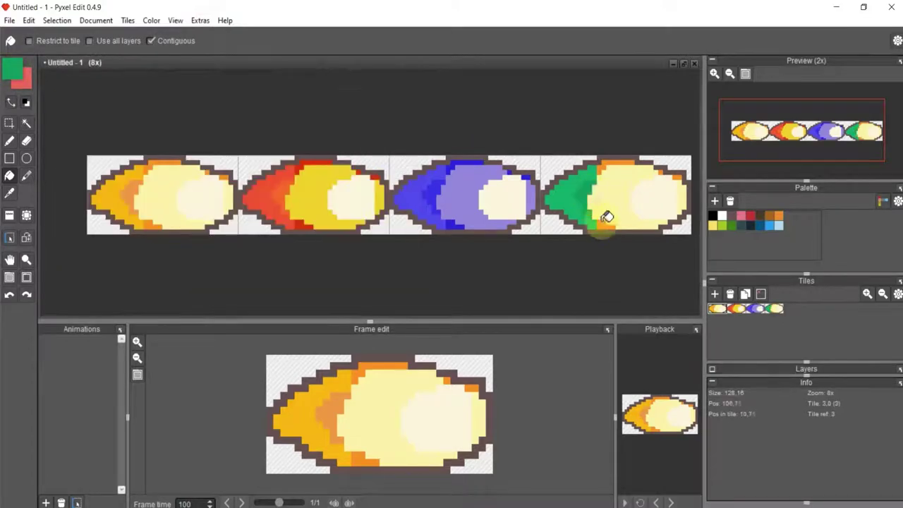
- Fill the fourth tile's remaining edges darker green and its body light mint
left_click(12, 68)
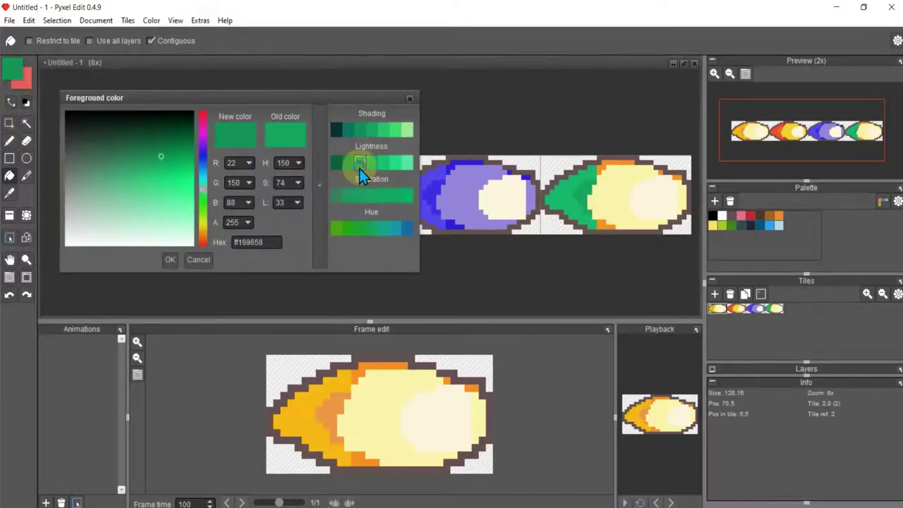
left_click(605, 163)
left_click(604, 225)
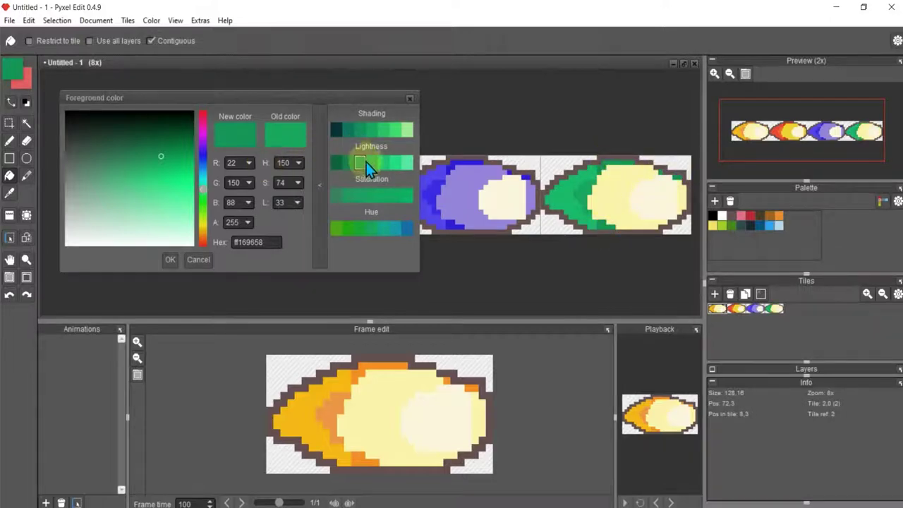
left_click(164, 201)
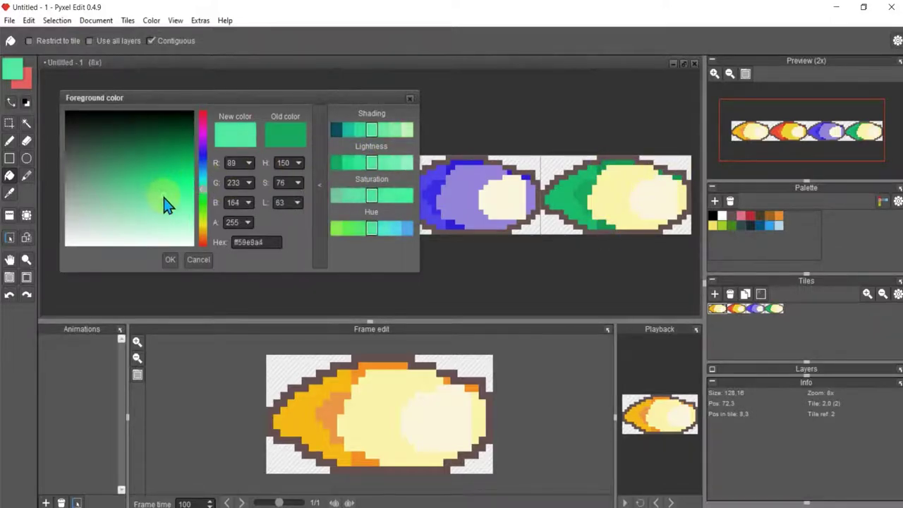
left_click(170, 259)
left_click(641, 190)
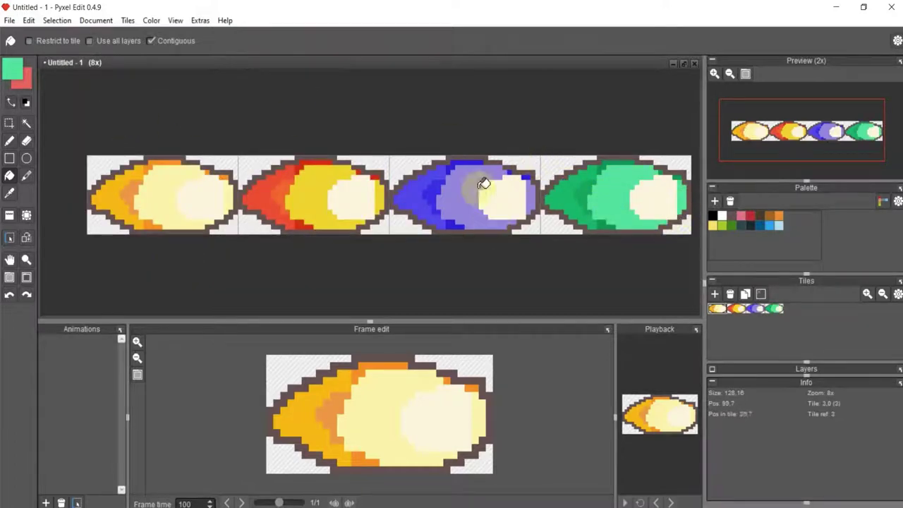
- Start a tileset export and browse to the Art Originals folder
left_click(10, 20)
mouse_move(61, 139)
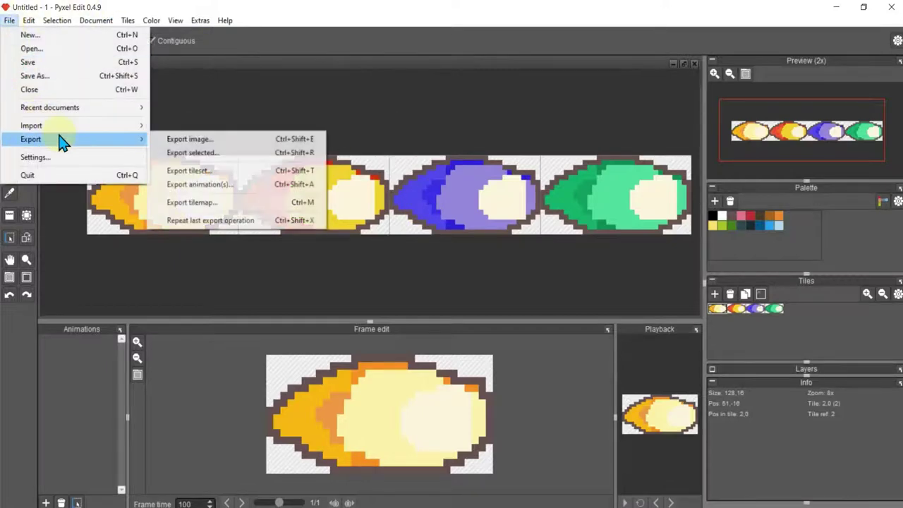
left_click(194, 171)
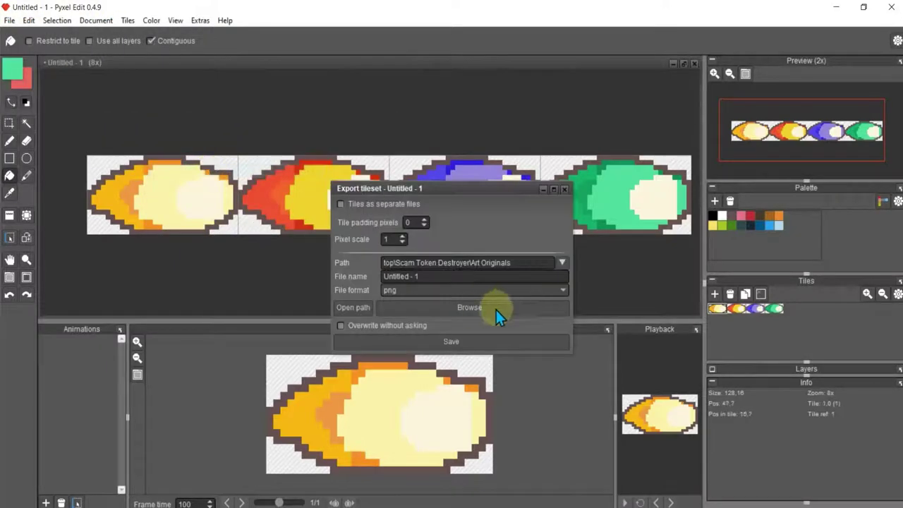
left_click(447, 307)
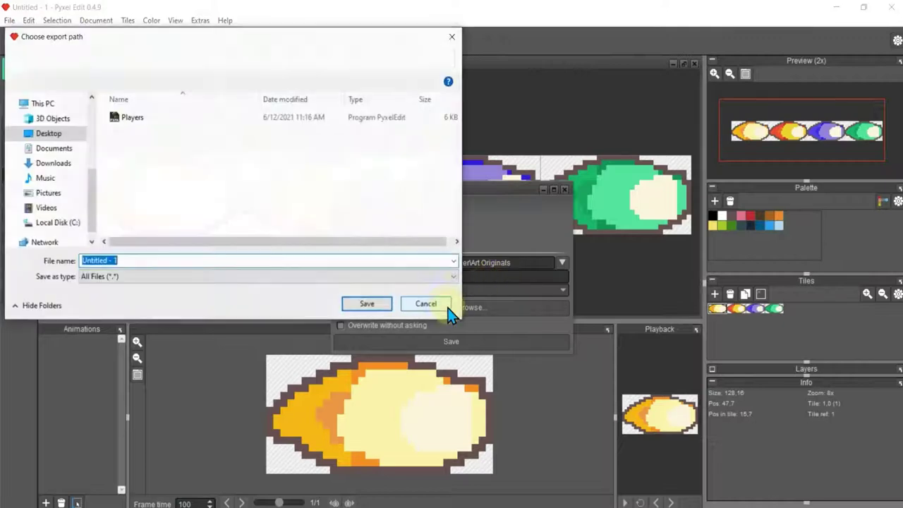
left_click(183, 59)
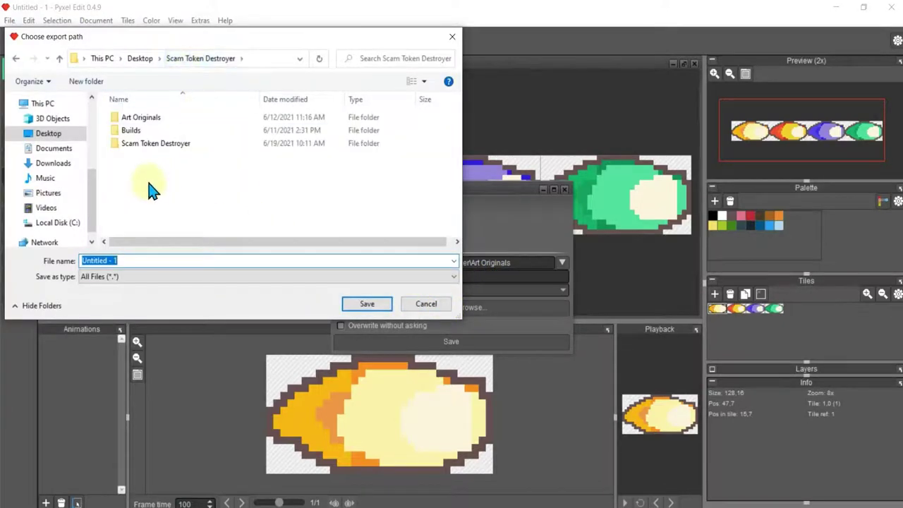
double_click(167, 120)
left_click(181, 59)
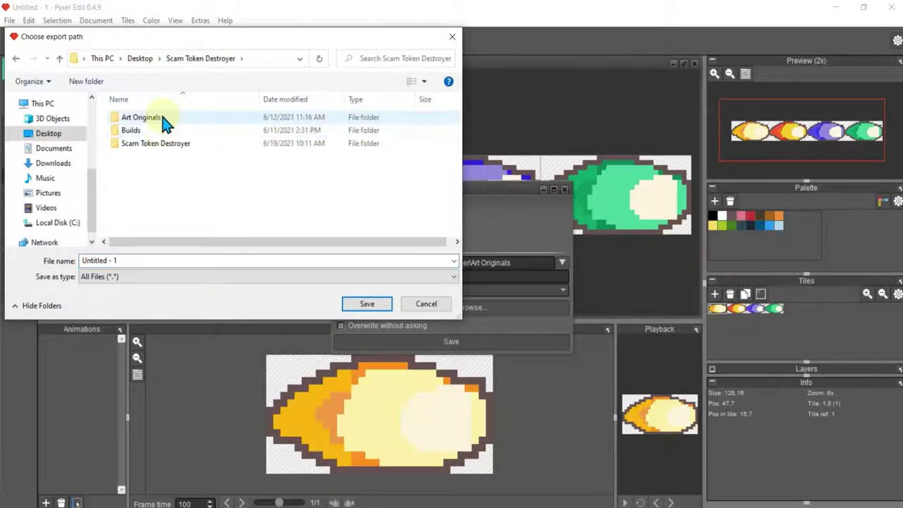
double_click(177, 120)
- Name the export PlayerShots in Art Originals and export the strip as PNG
right_click(189, 161)
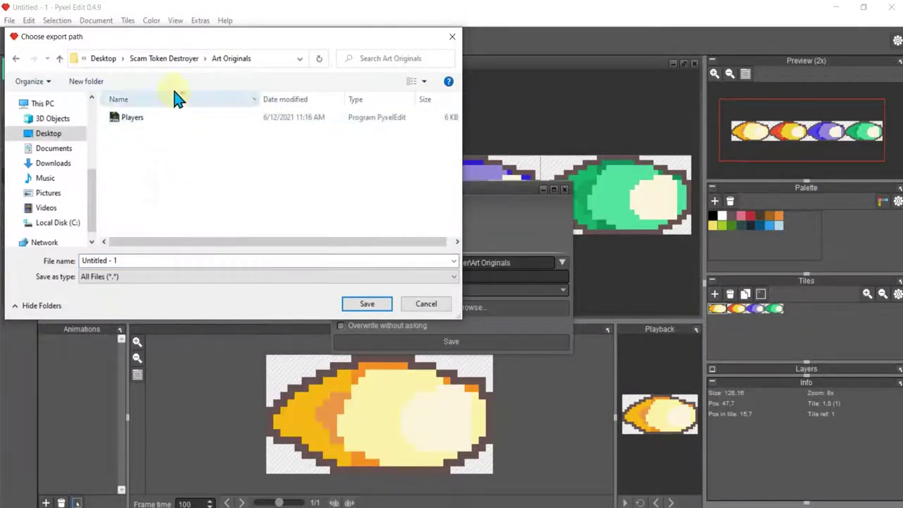
left_click(166, 58)
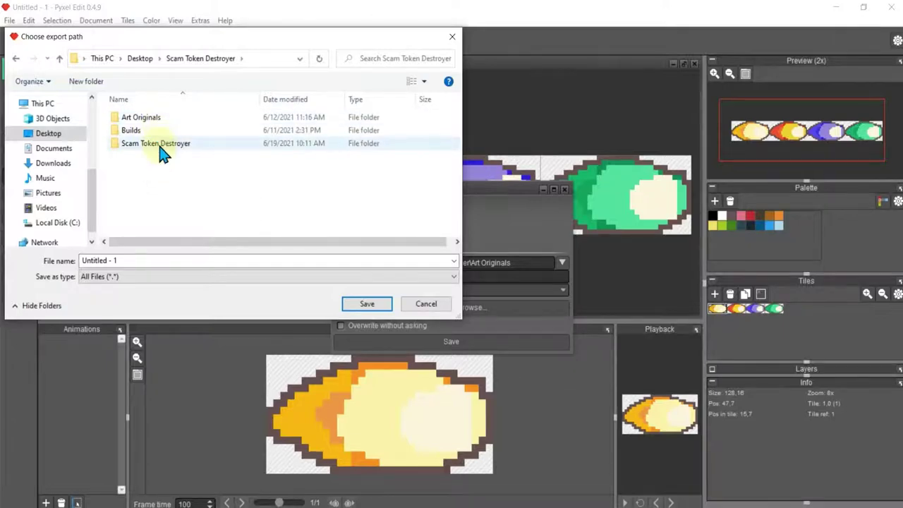
double_click(158, 145)
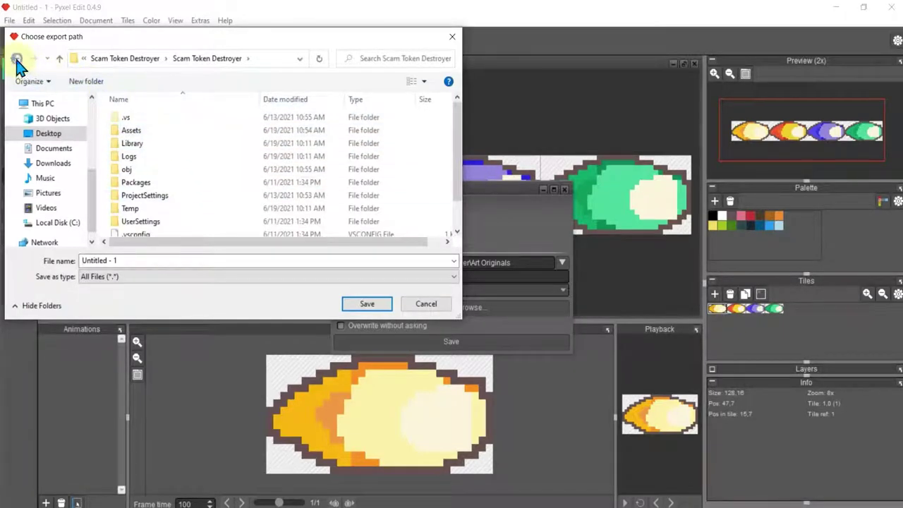
left_click(16, 58)
double_click(138, 117)
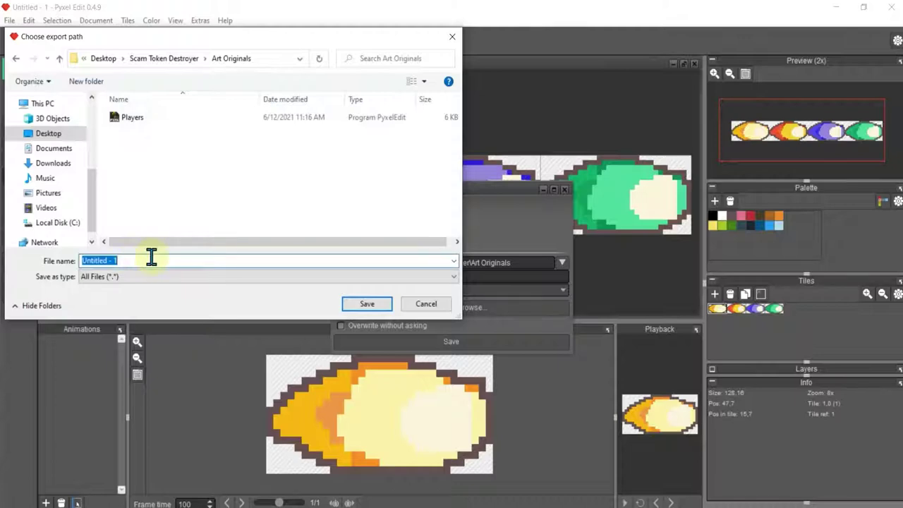
type("PlayerShots")
left_click(367, 303)
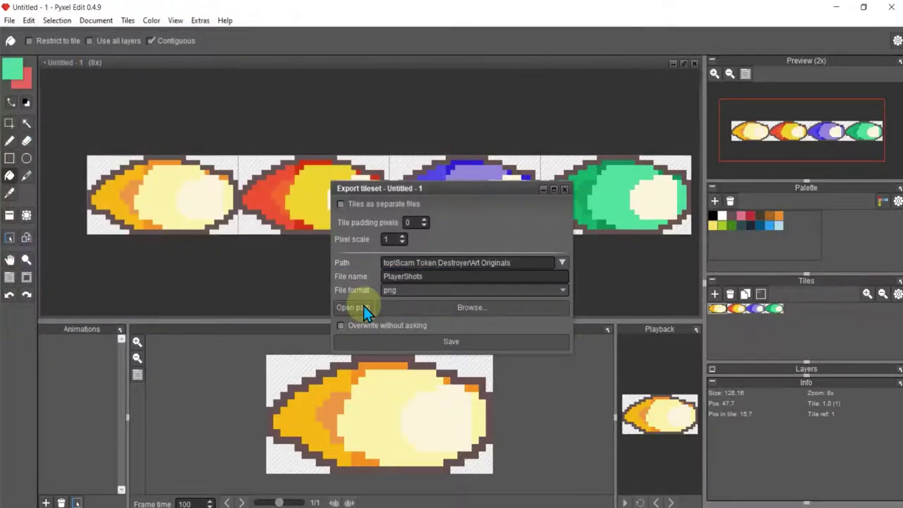
left_click(449, 341)
- Save the Pyxel Edit document as PlayerShots
left_click(9, 20)
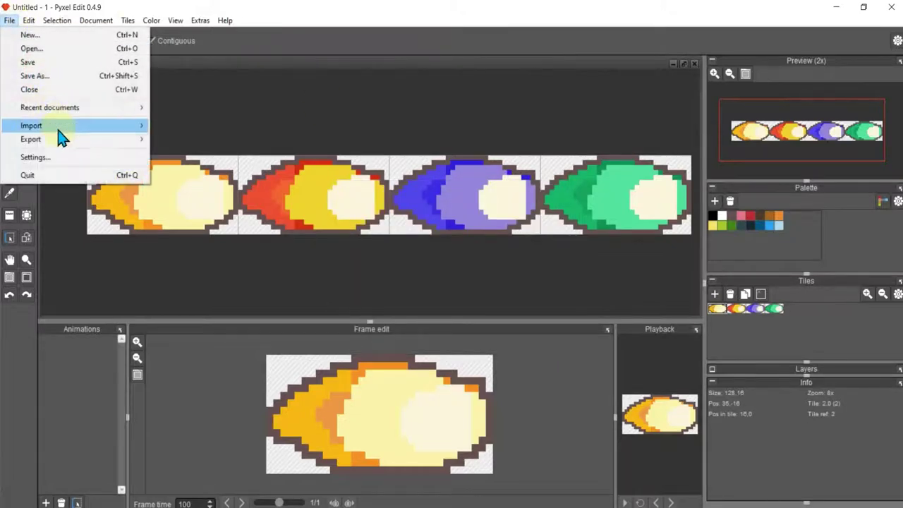
left_click(28, 62)
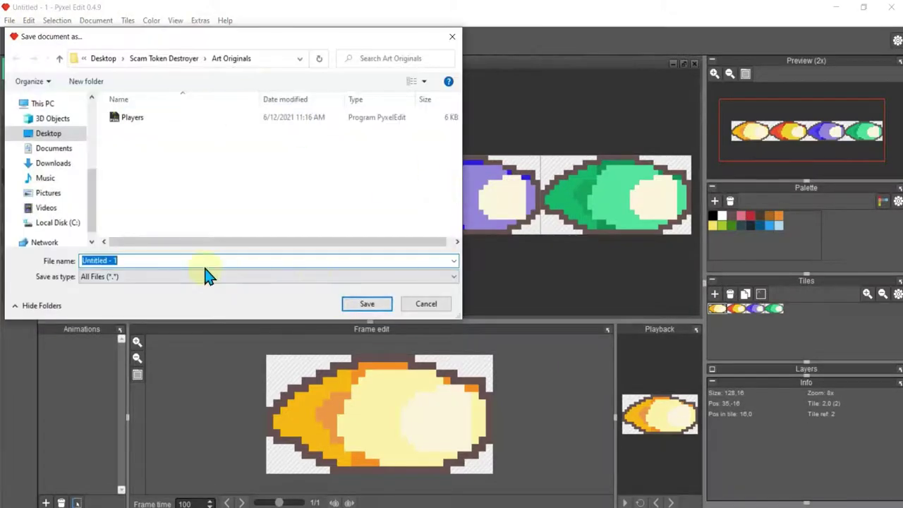
type("PlayerWSh")
type("Shot")
type("s")
key("Return")
- Start a tileset export and browse to Scam Token Destroyer's Assets/Art folder
left_click(9, 20)
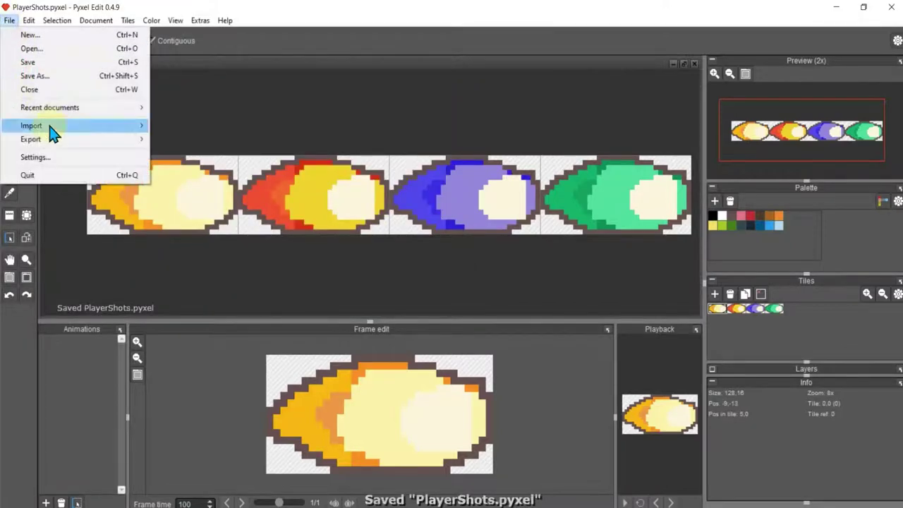
mouse_move(42, 136)
left_click(210, 168)
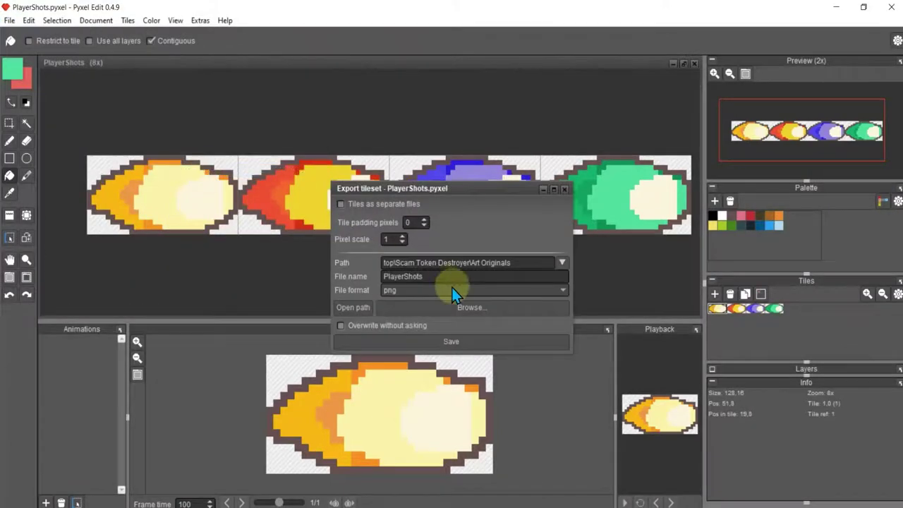
left_click(450, 308)
left_click(162, 59)
double_click(155, 143)
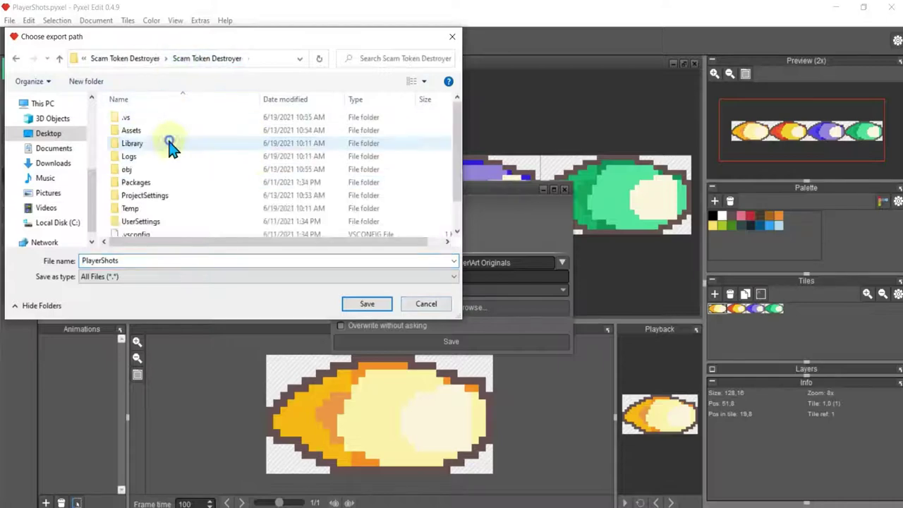
double_click(151, 130)
double_click(148, 117)
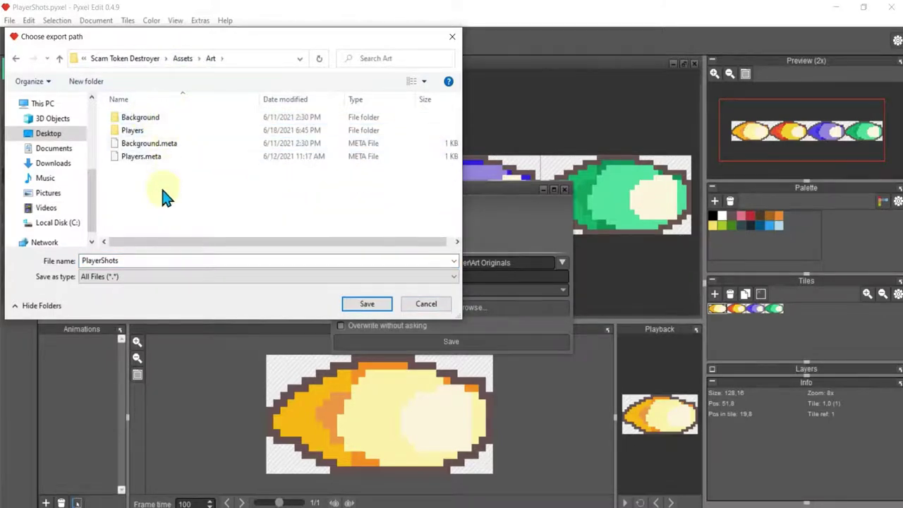
- Create a new folder named PlayerShots inside Art
right_click(177, 196)
mouse_move(247, 349)
left_click(451, 352)
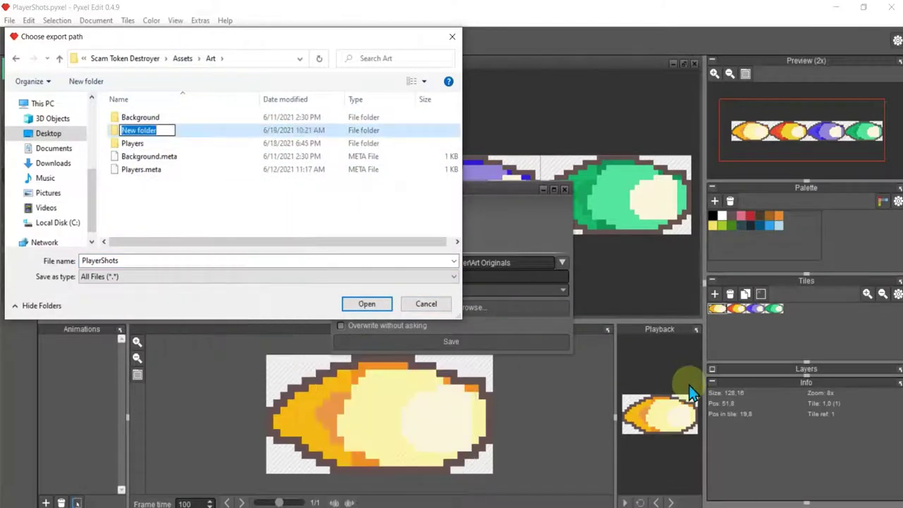
type("Player")
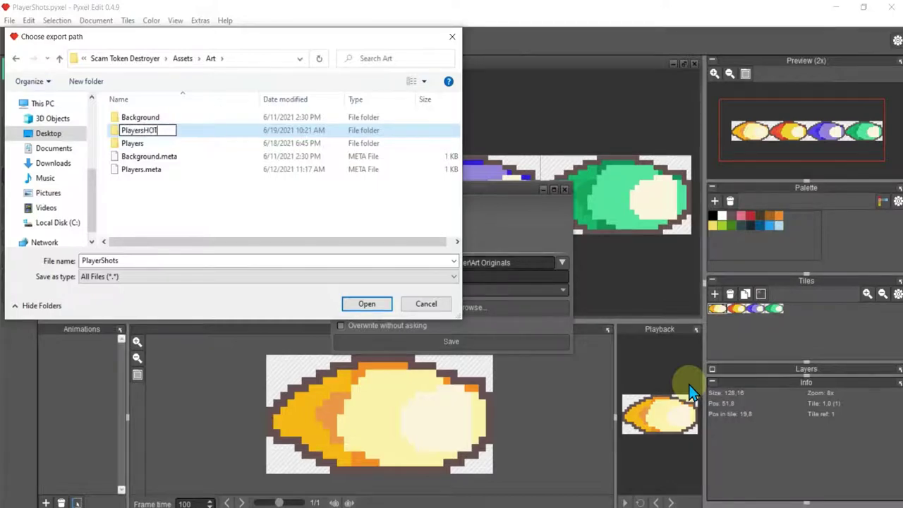
type("Shots")
key("Return")
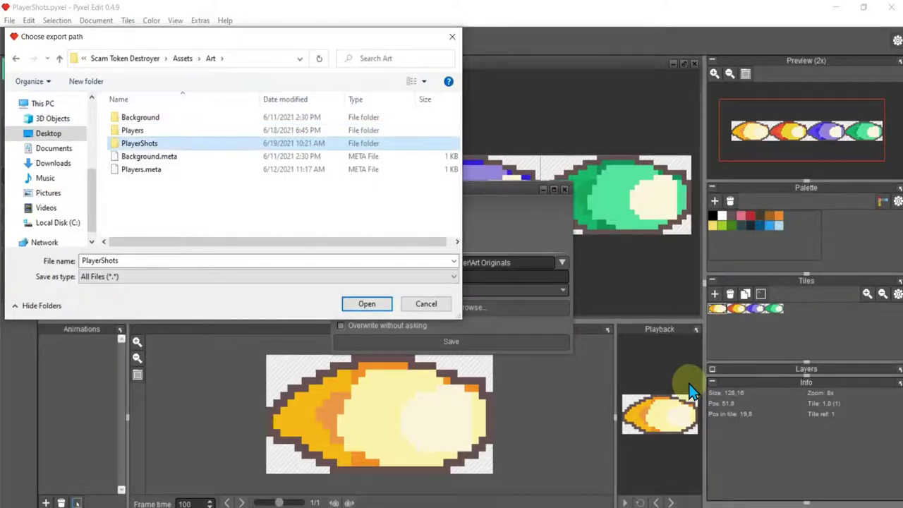
- Export the tileset as PlayerShots.png into the PlayerShots folder and close the export window
double_click(167, 144)
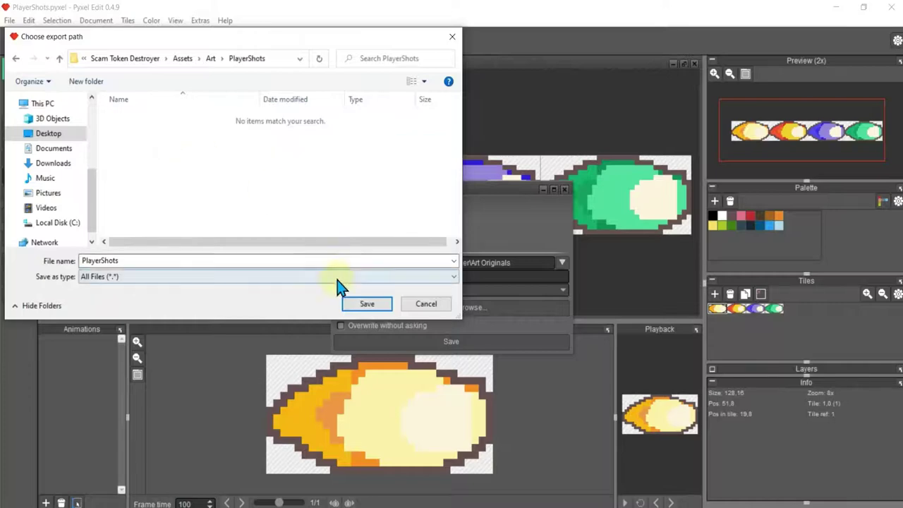
left_click(357, 303)
left_click(405, 344)
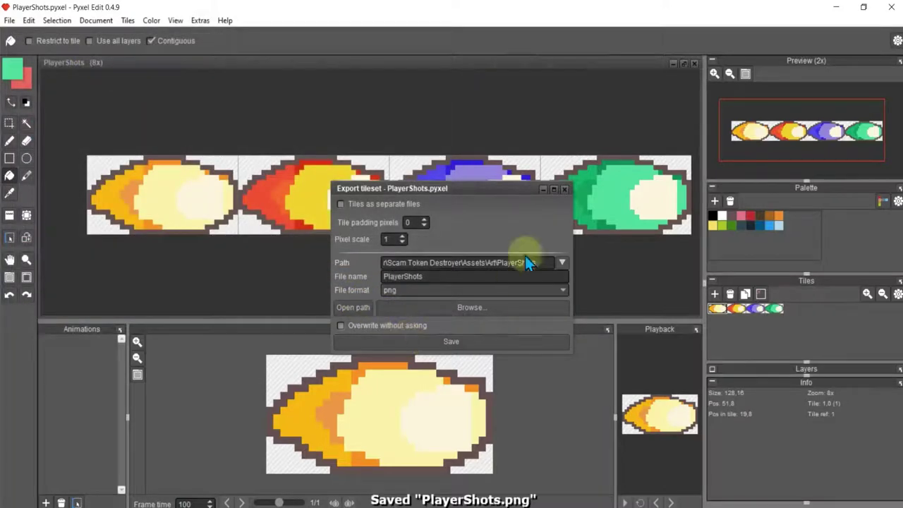
left_click(565, 191)
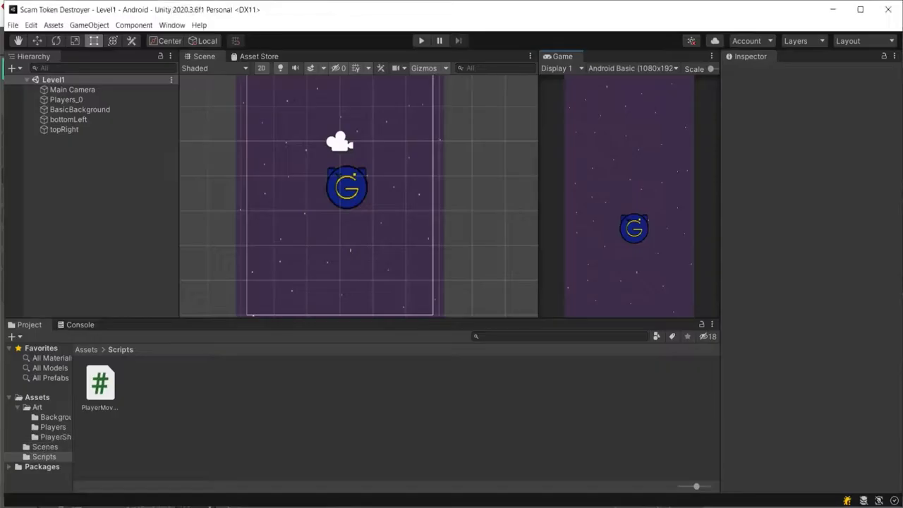
- In Unity, select the PlayerShots image in the PlayerShots art folder
left_click(192, 391)
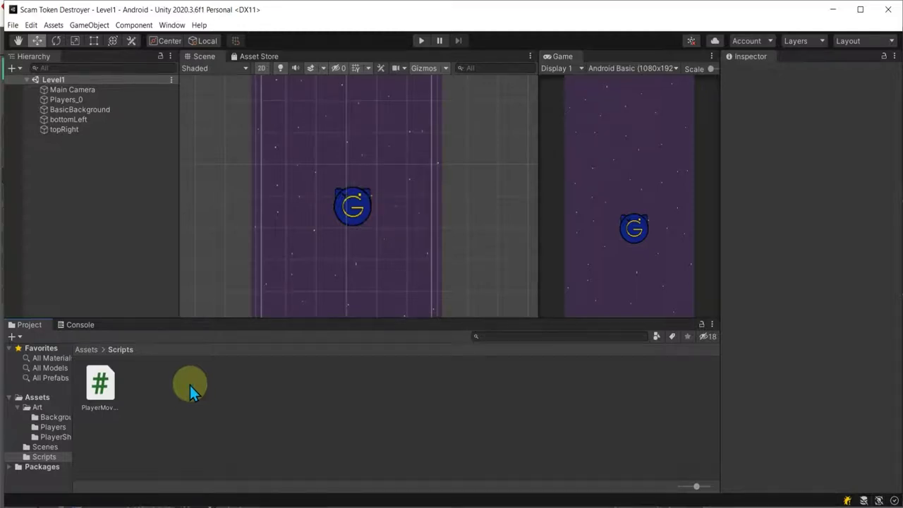
left_click(53, 427)
left_click(55, 437)
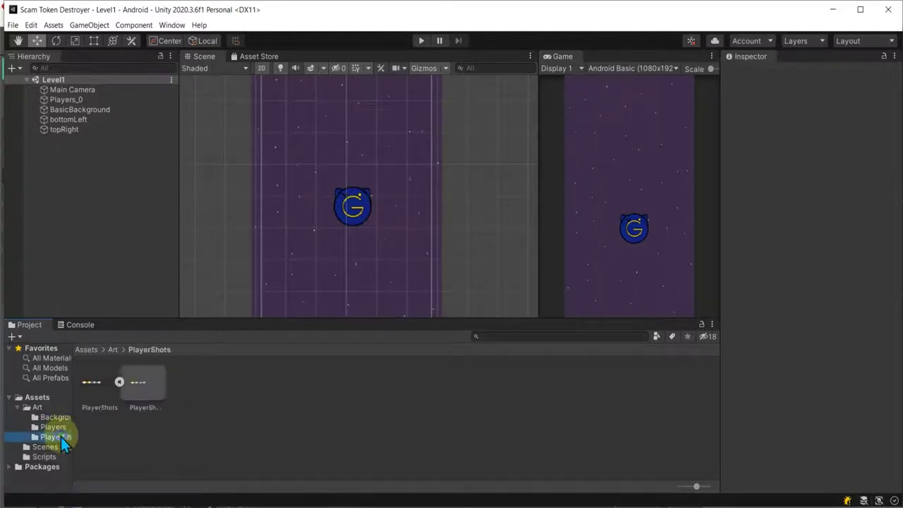
left_click(108, 385)
left_click(99, 379)
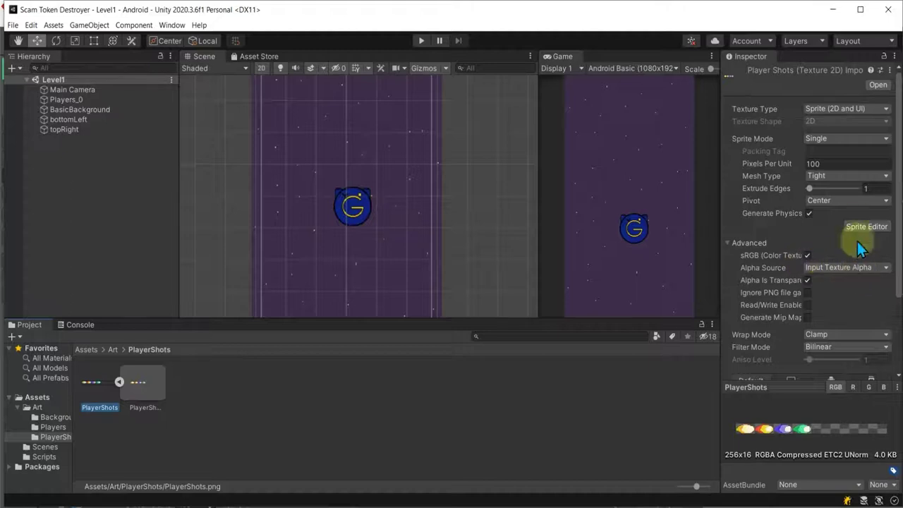
- Set Sprite Mode to Multiple and Pixels Per Unit to 128
left_click(843, 139)
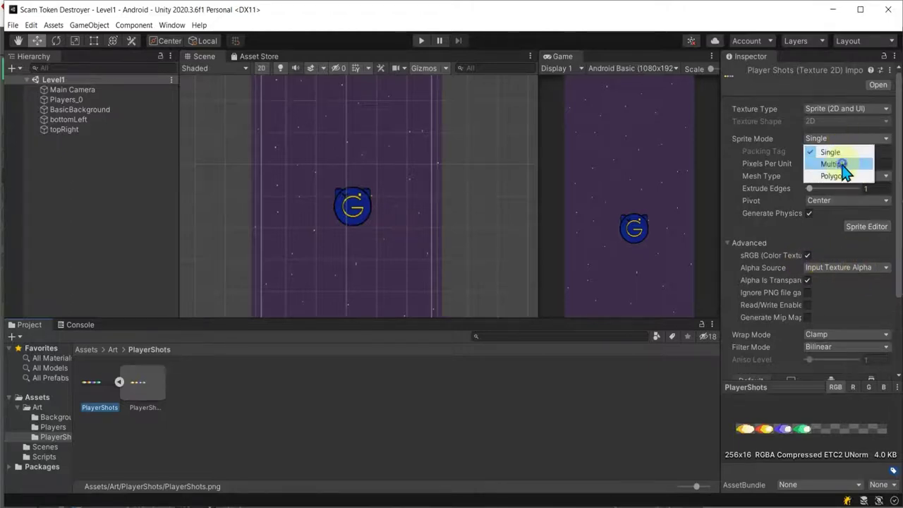
left_click(839, 162)
left_click(835, 176)
left_click(835, 163)
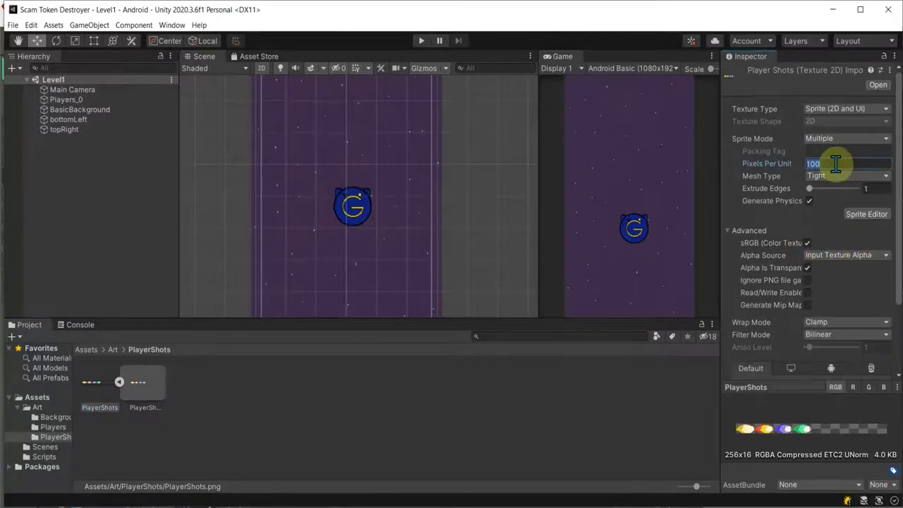
type("12")
- Set Filter Mode to Point and Format to RGBA 32 bit, then apply the import settings
left_click(840, 334)
left_click(840, 345)
scroll(843, 308, "down", 3)
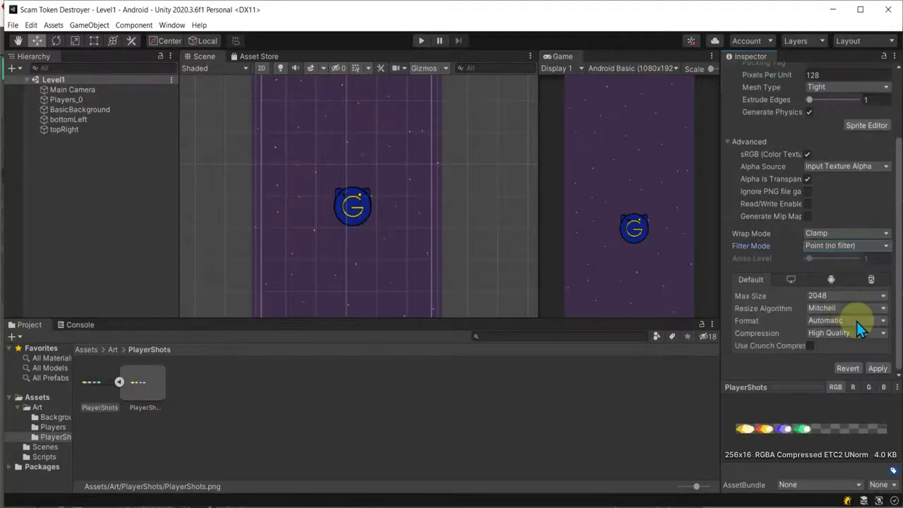
left_click(857, 332)
left_click(859, 321)
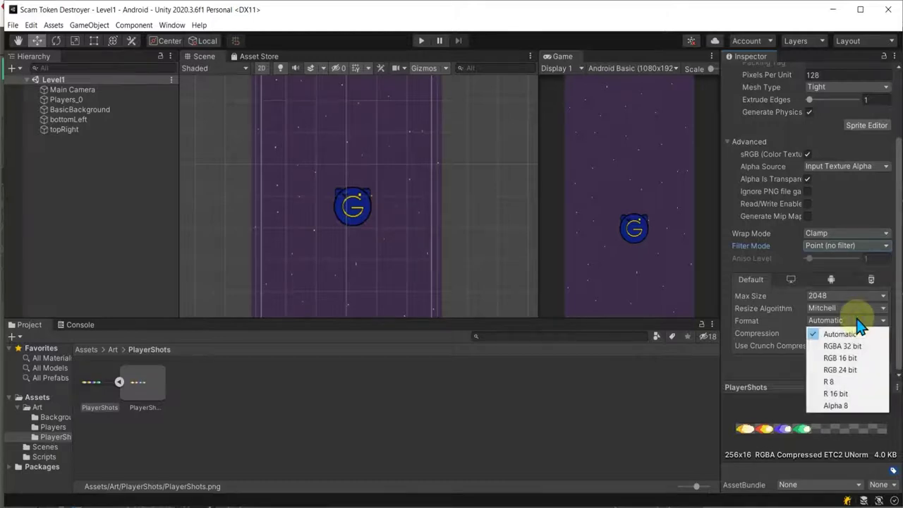
left_click(846, 346)
left_click(876, 369)
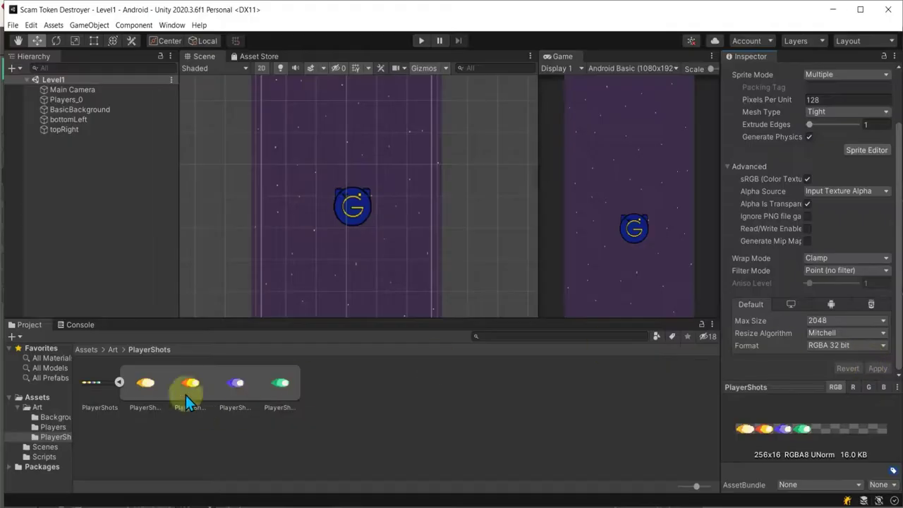
left_click(163, 381)
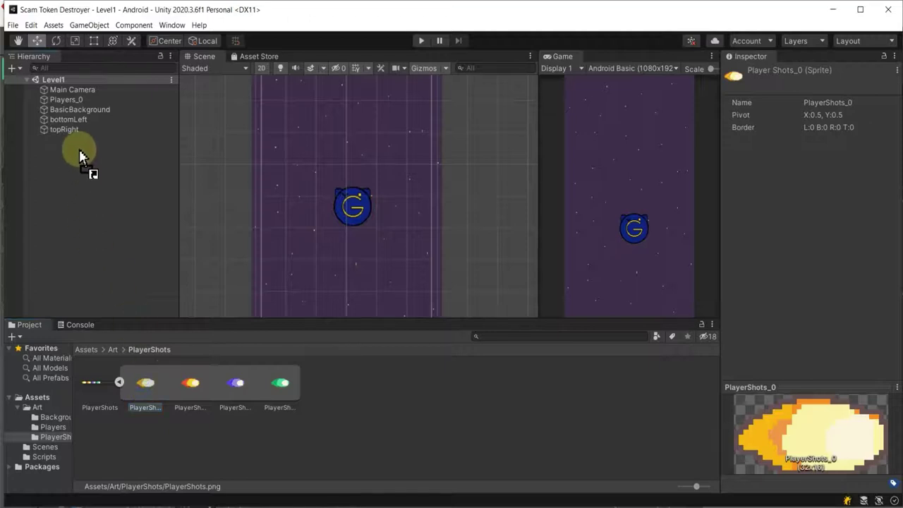
- Add the PlayerShots_0 sprite to the scene at scale 2, 2
left_click_drag(86, 221, 79, 151)
left_click(809, 146)
type("2")
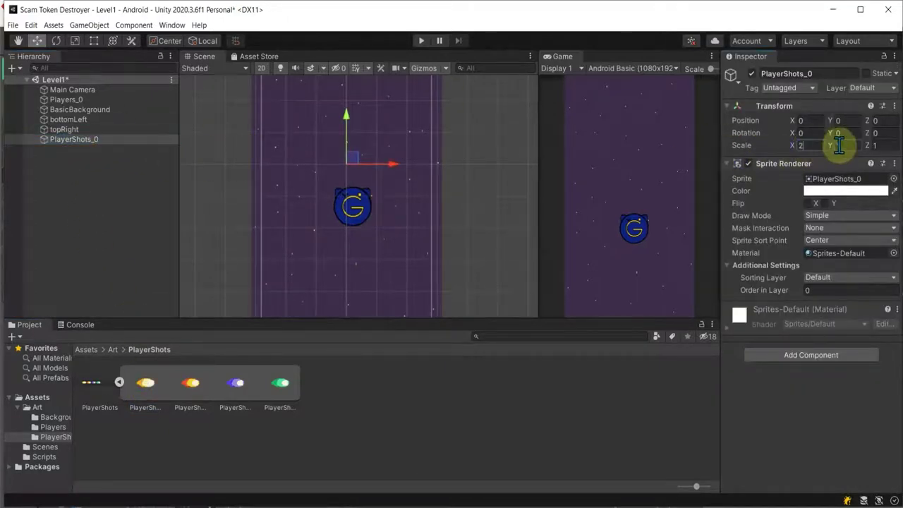
left_click(838, 145)
type("2")
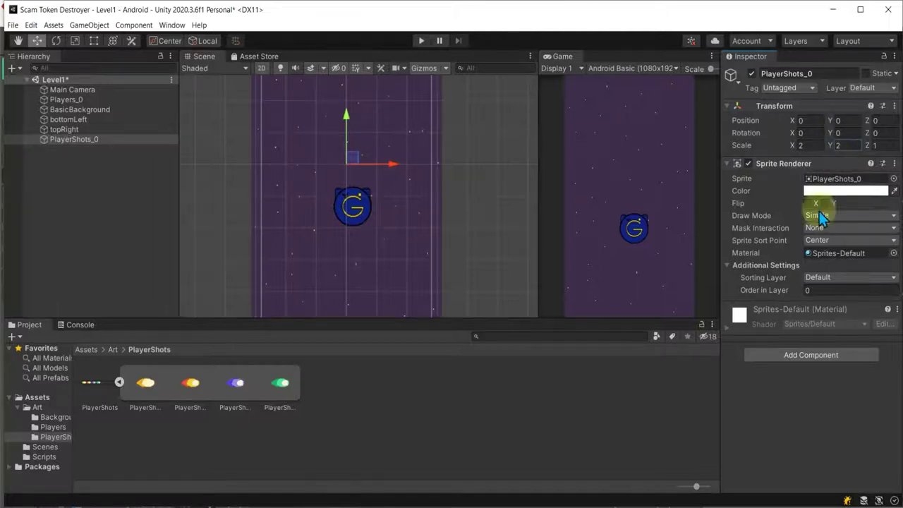
- Put the shot on the Shots sorting layer and check its place in the sorting order
left_click(825, 278)
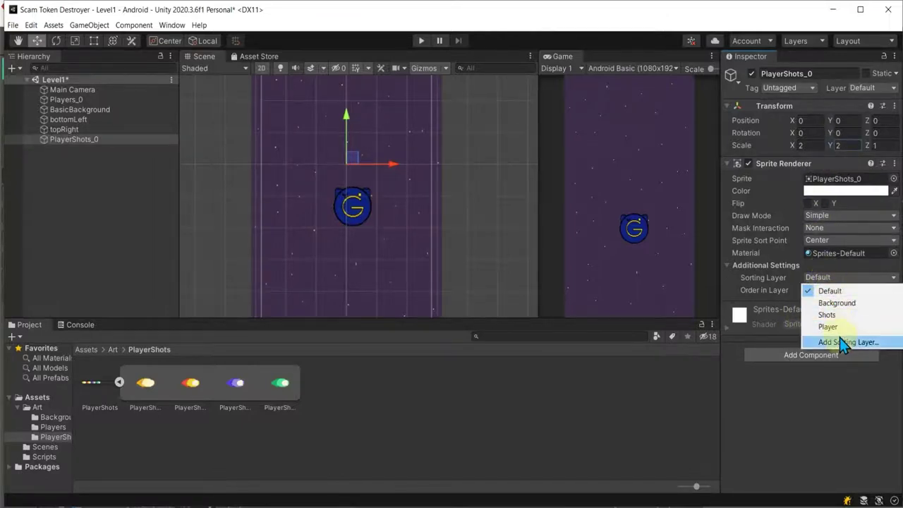
left_click(833, 315)
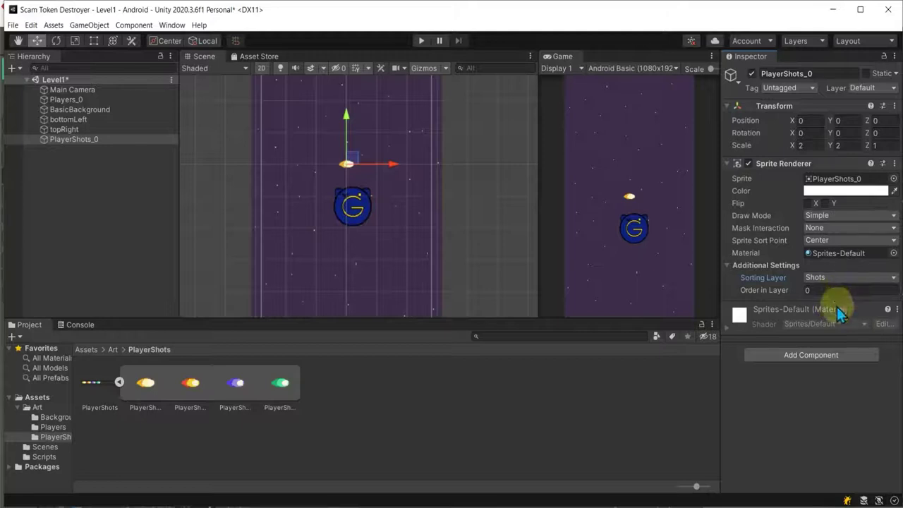
left_click(854, 278)
left_click(852, 342)
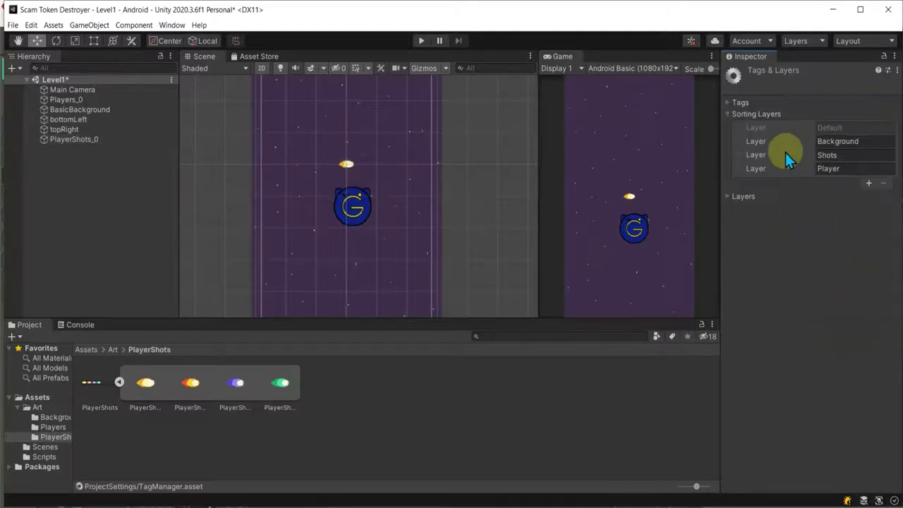
left_click(766, 155)
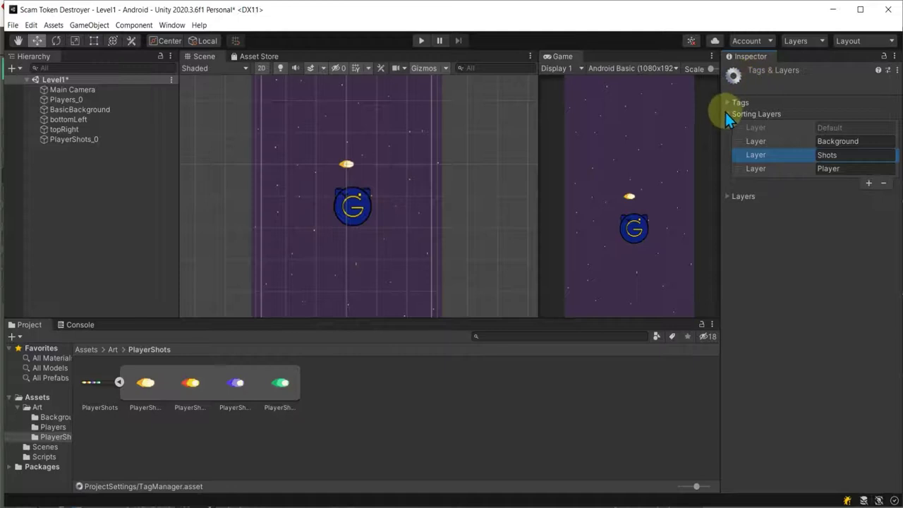
- Rotate the shot 90° on Z and position it just above the player
left_click(74, 139)
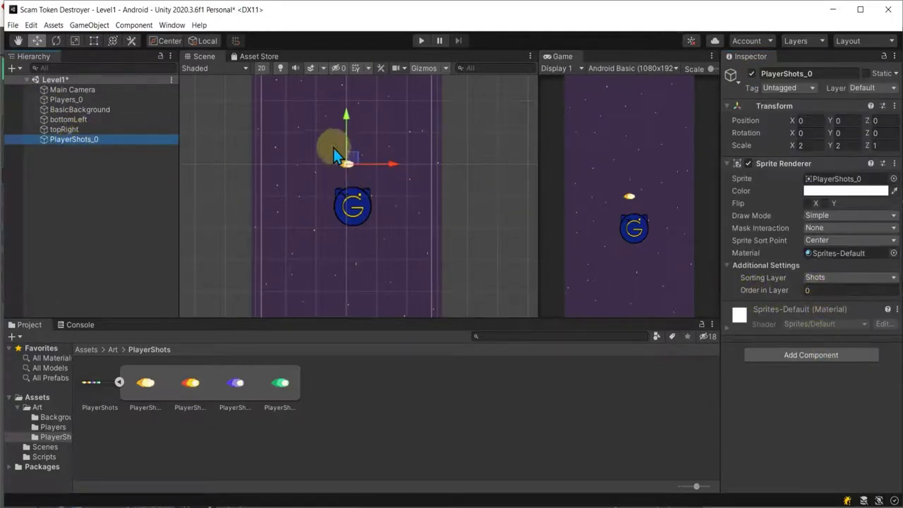
left_click_drag(353, 159, 355, 163)
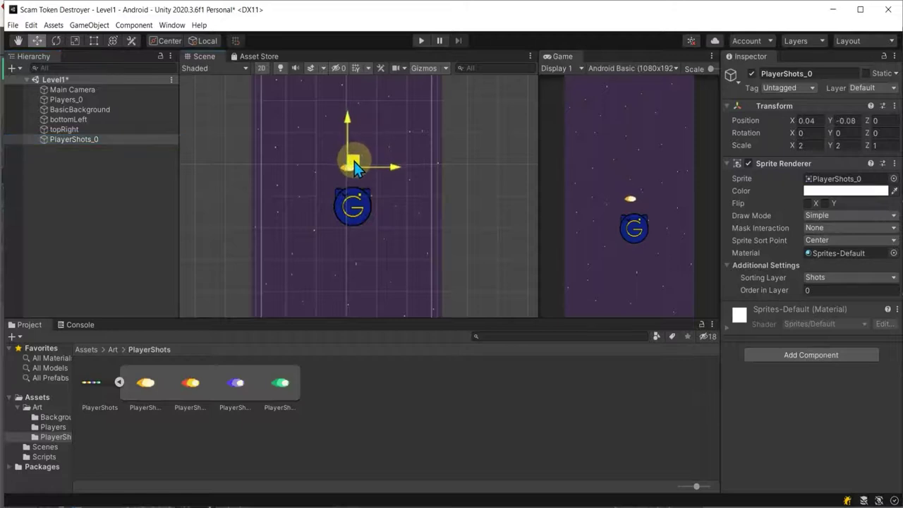
left_click(886, 132)
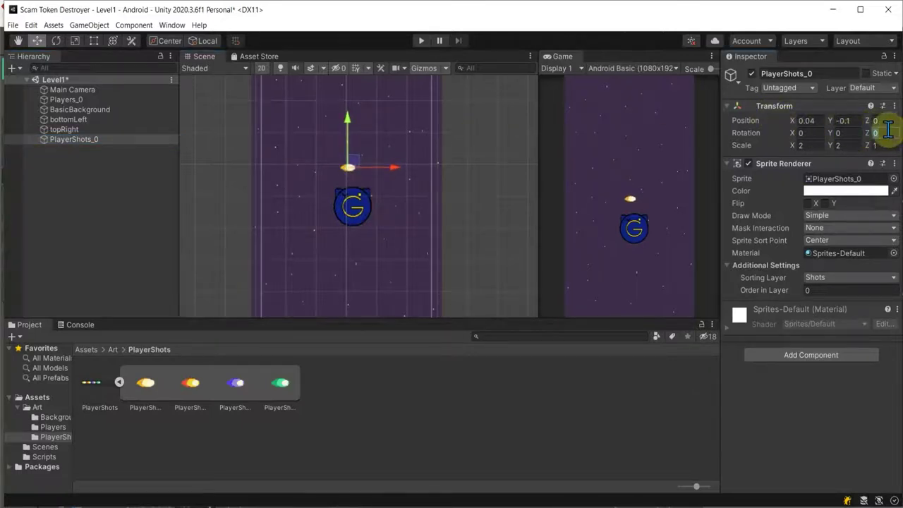
type("90")
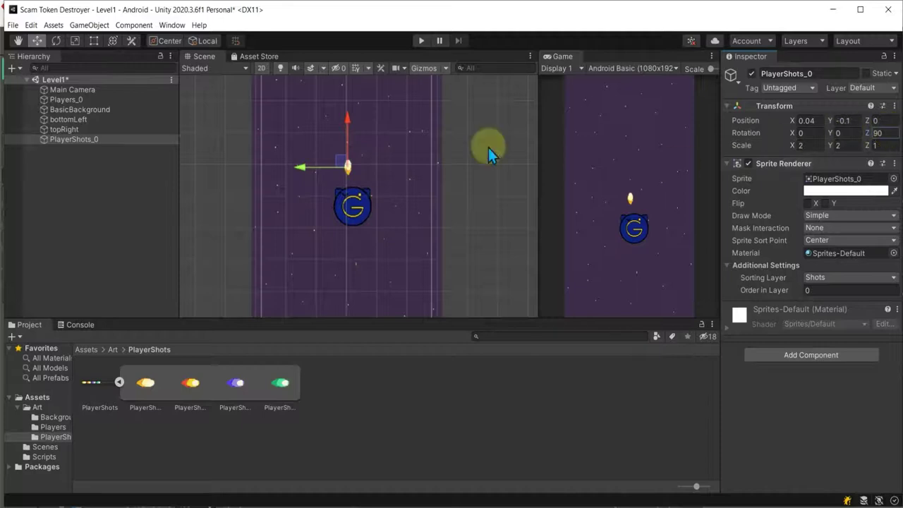
left_click_drag(347, 157, 351, 164)
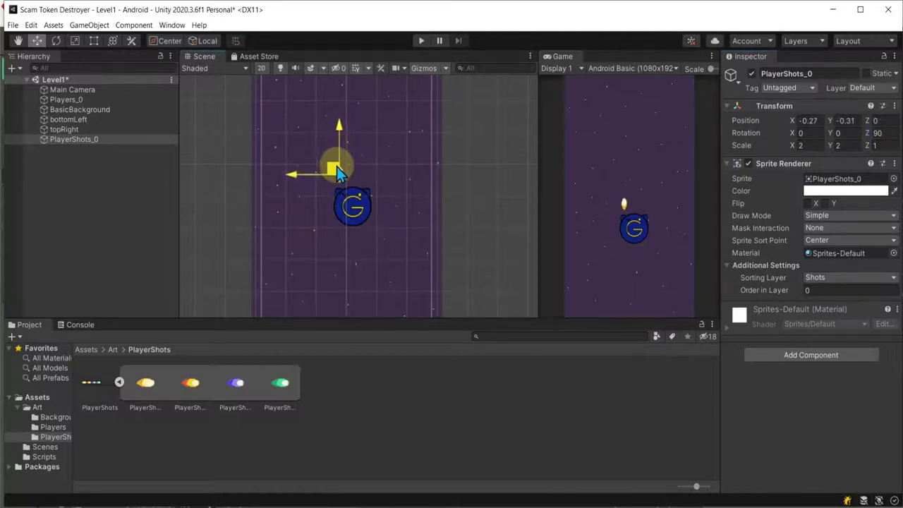
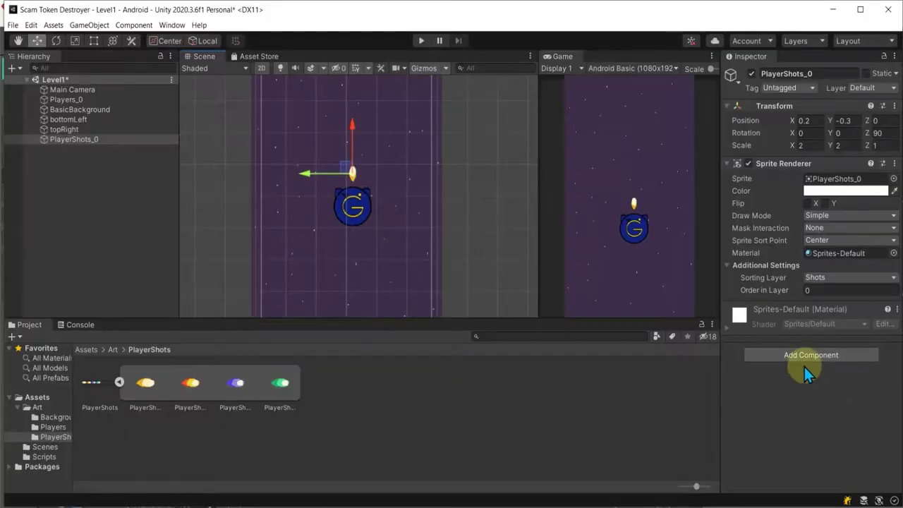
- Add a Box Collider 2D (0.25 × 0.125) to PlayerShots_0 and make it a trigger
left_click(804, 359)
type("bo")
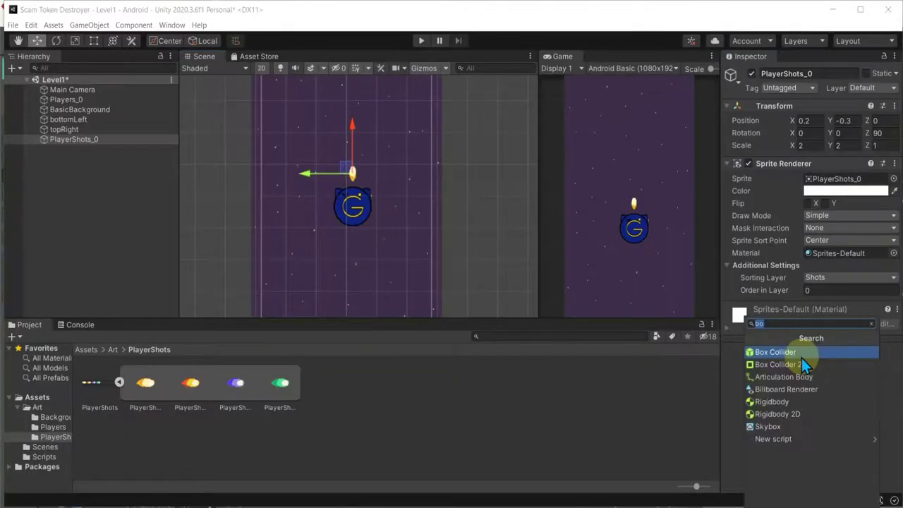
left_click(803, 364)
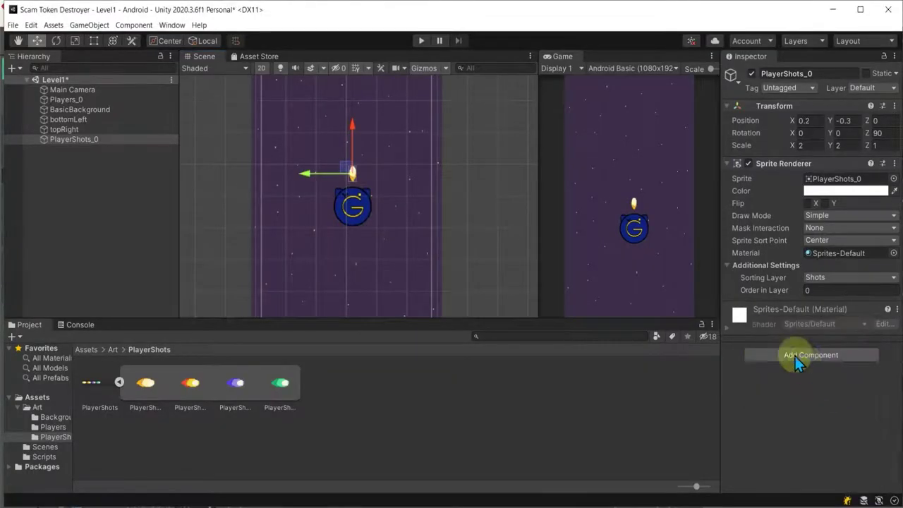
scroll(351, 174, "up", 3)
scroll(352, 175, "up", 2)
scroll(356, 176, "up", 2)
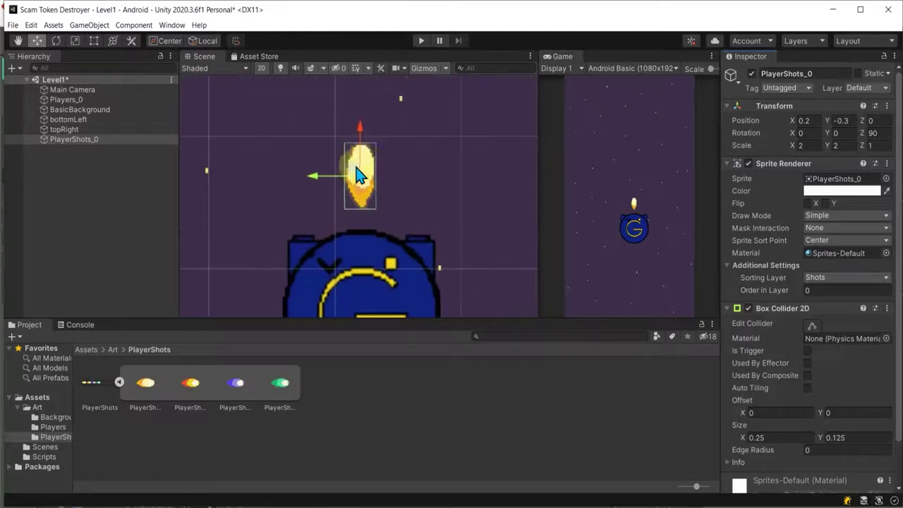
scroll(818, 423, "down", 2)
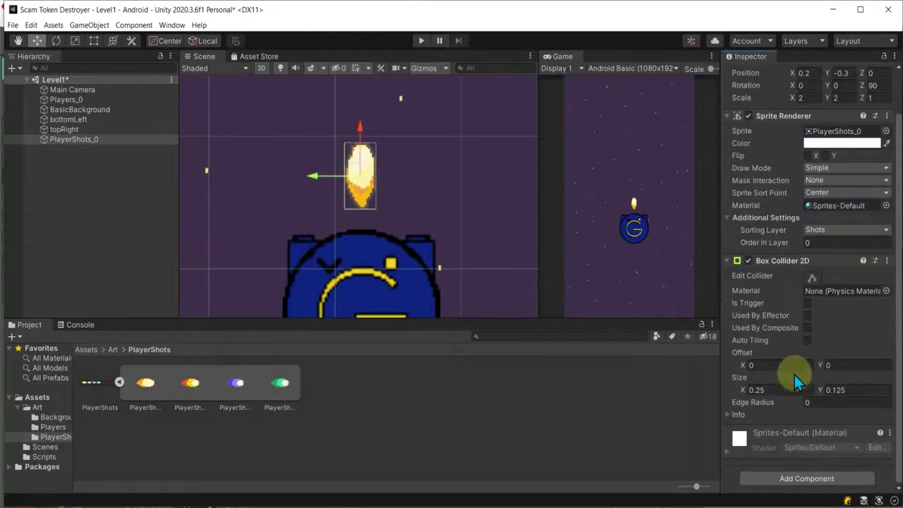
left_click(806, 303)
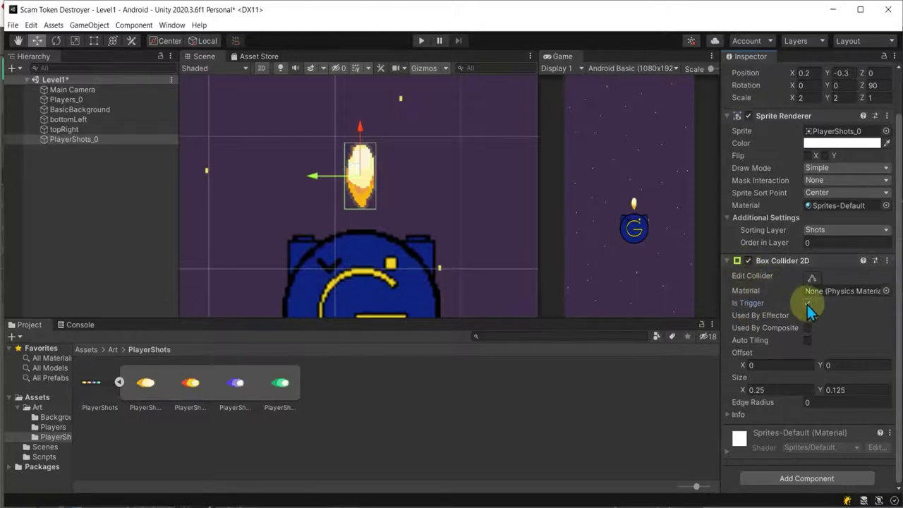
- Add a Rigidbody 2D to PlayerShots_0 and set its Body Type to Kinematic
left_click(727, 260)
left_click(779, 366)
type("bo")
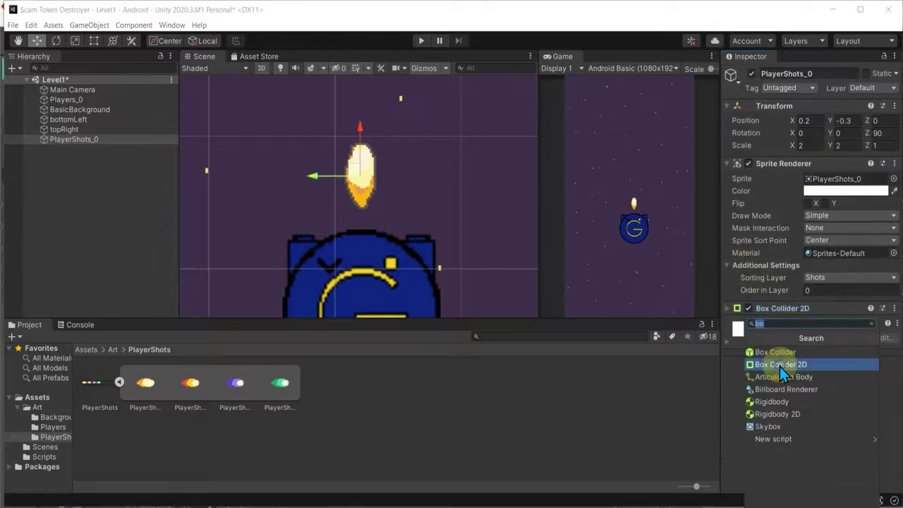
left_click(810, 414)
left_click(729, 322)
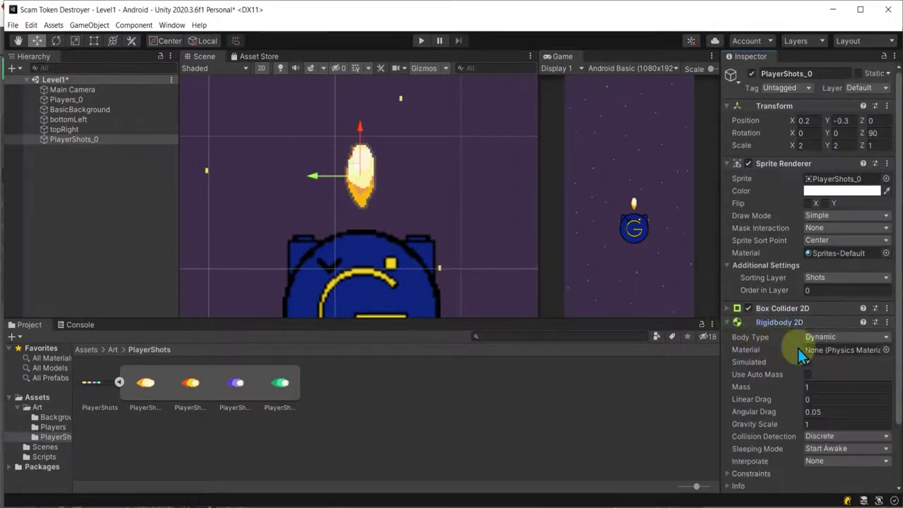
left_click(833, 336)
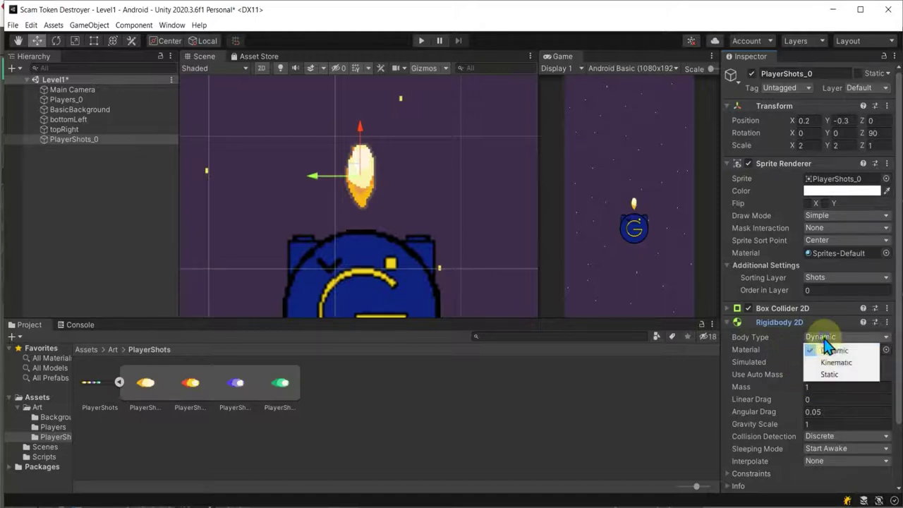
left_click(832, 356)
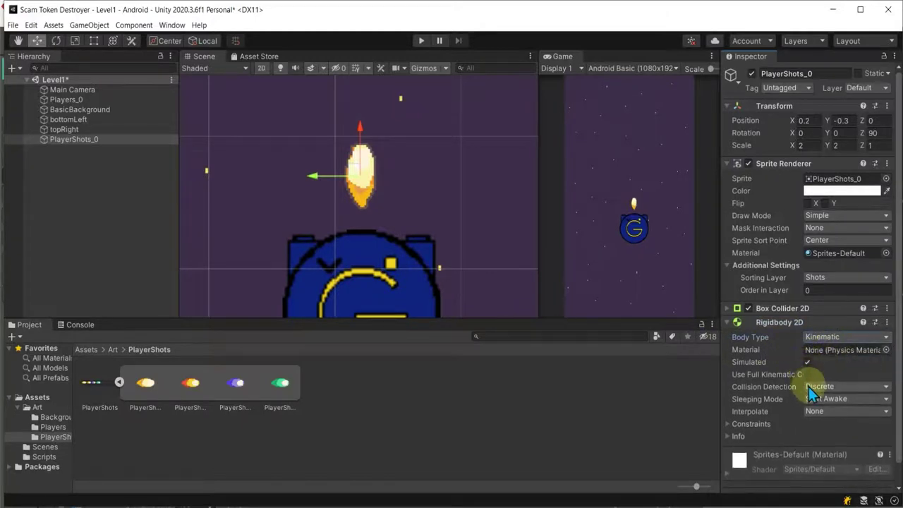
left_click(729, 325)
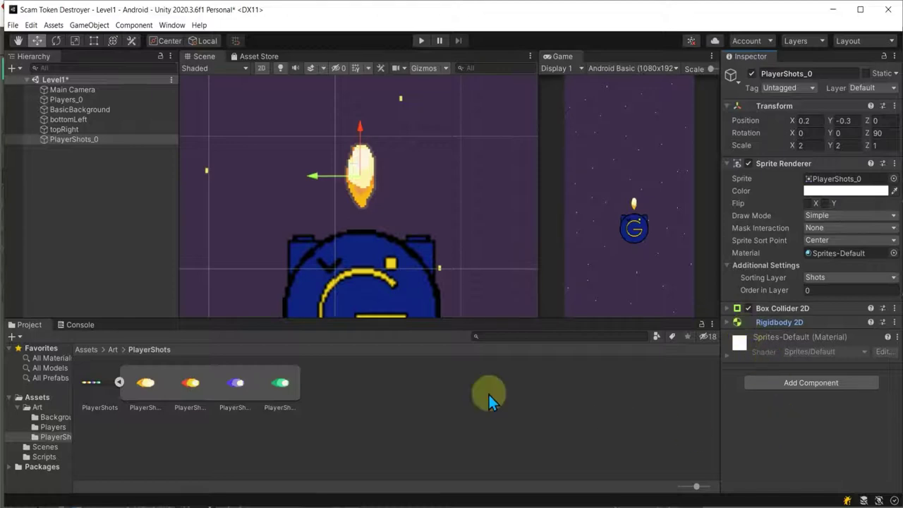
left_click(119, 381)
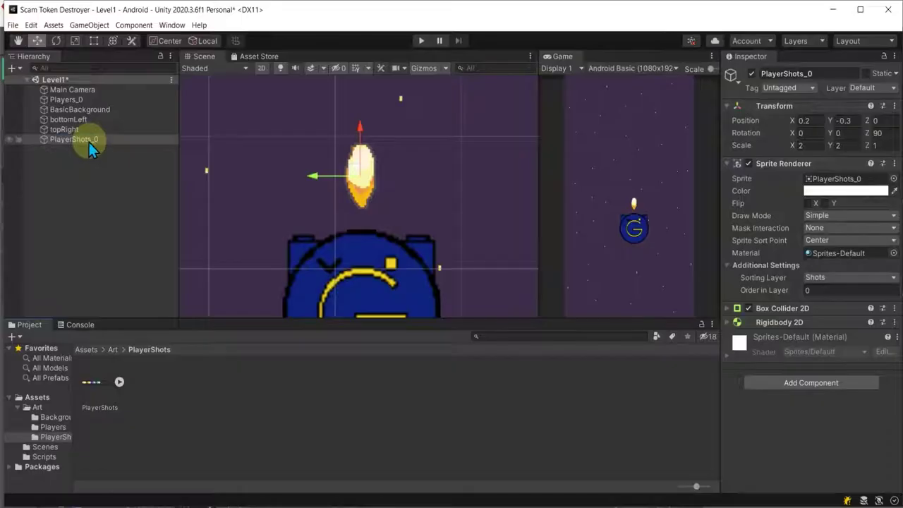
- Create a C# script named PlayerShot in Assets/Scripts and open it in Visual Studio
left_click(87, 139)
left_click(48, 452)
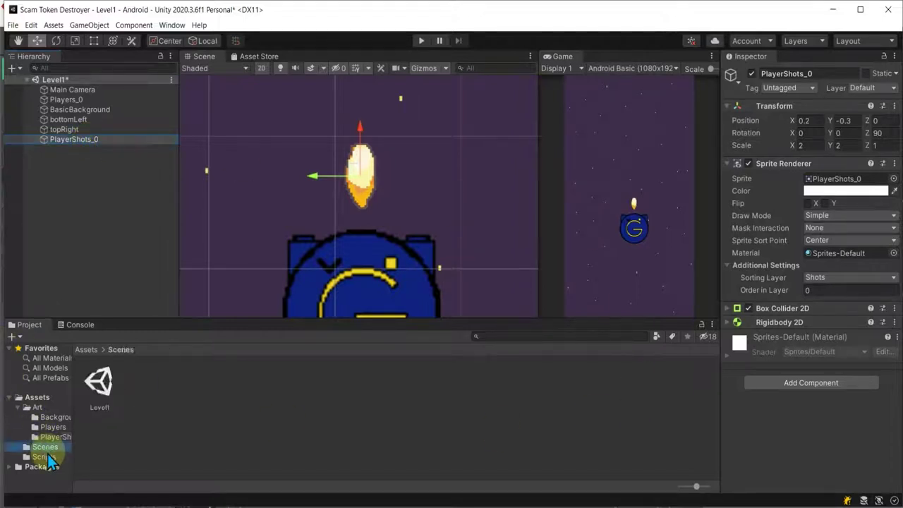
left_click(42, 457)
right_click(163, 438)
mouse_move(190, 155)
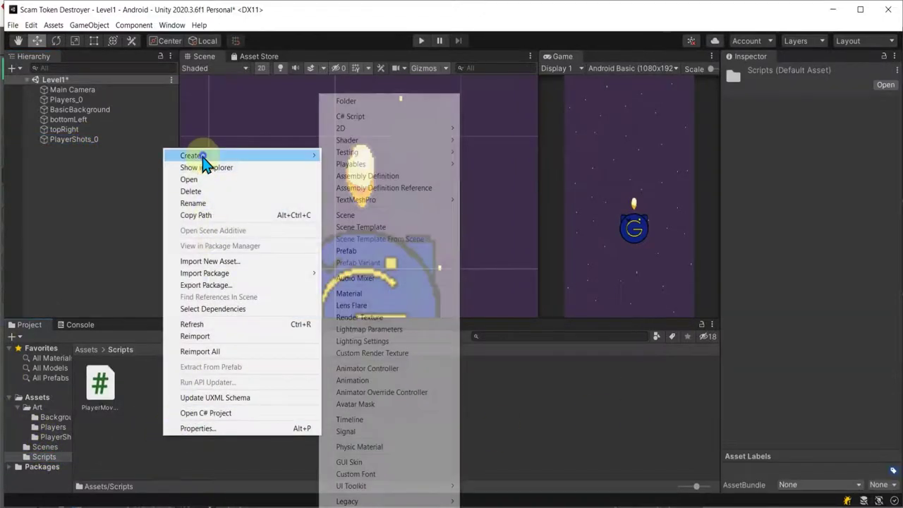
left_click(367, 117)
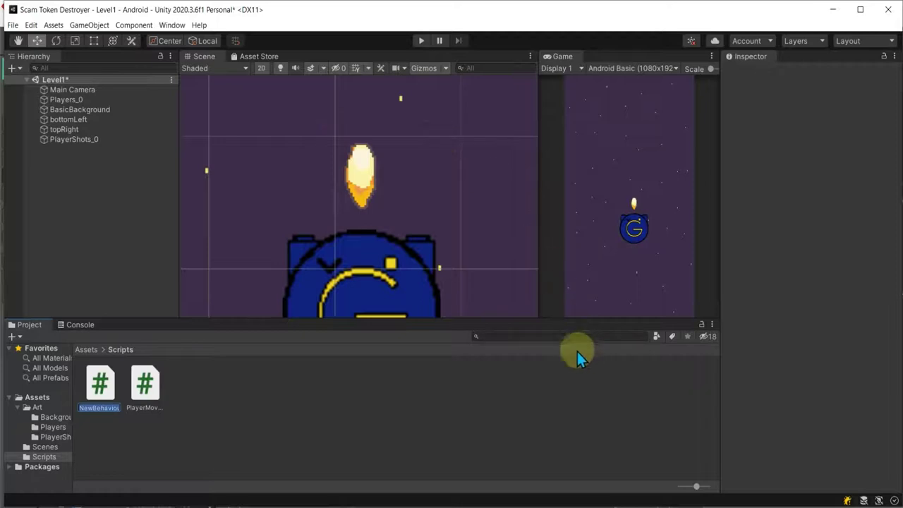
type("Player")
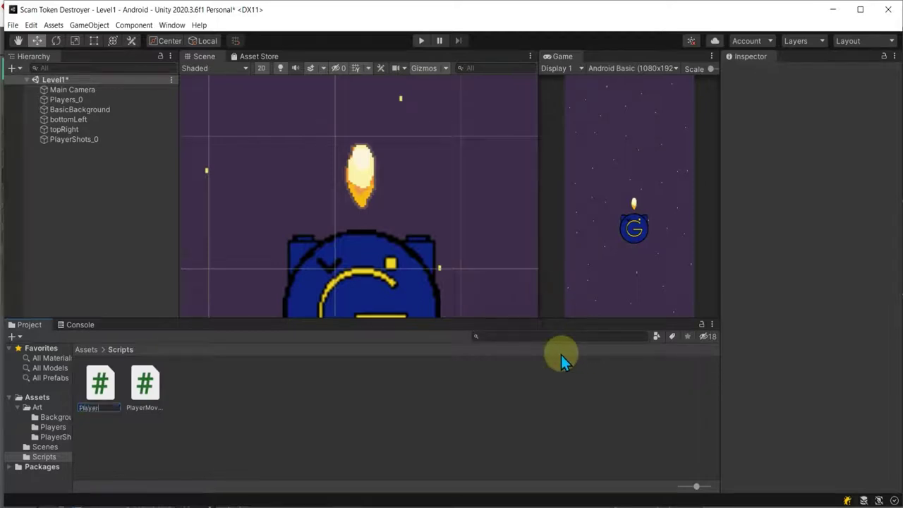
type("Shot")
key("Return")
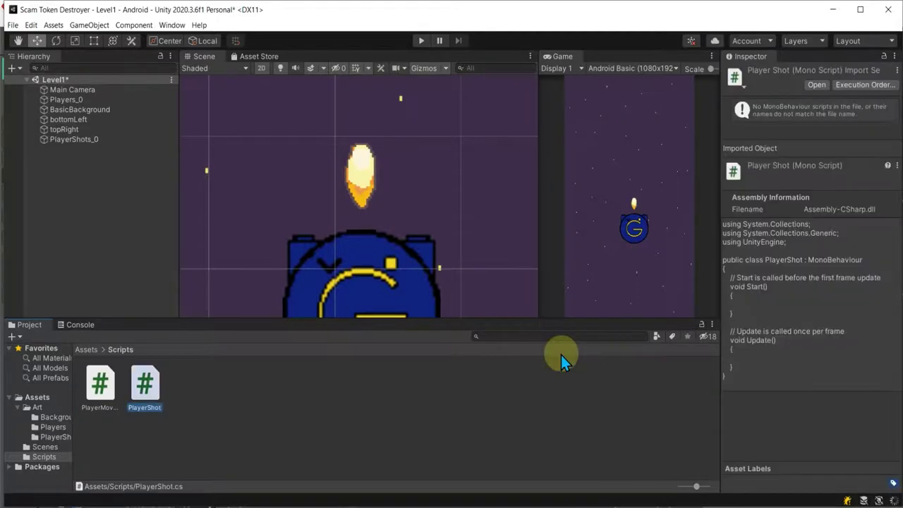
double_click(133, 392)
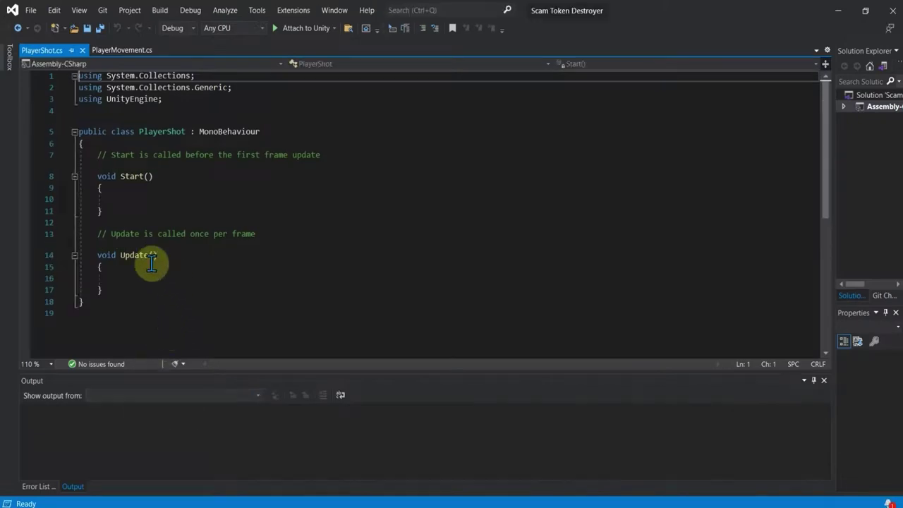
- Replace the comment above Start() with a 'public float shotSpeed;' field
left_click(145, 281)
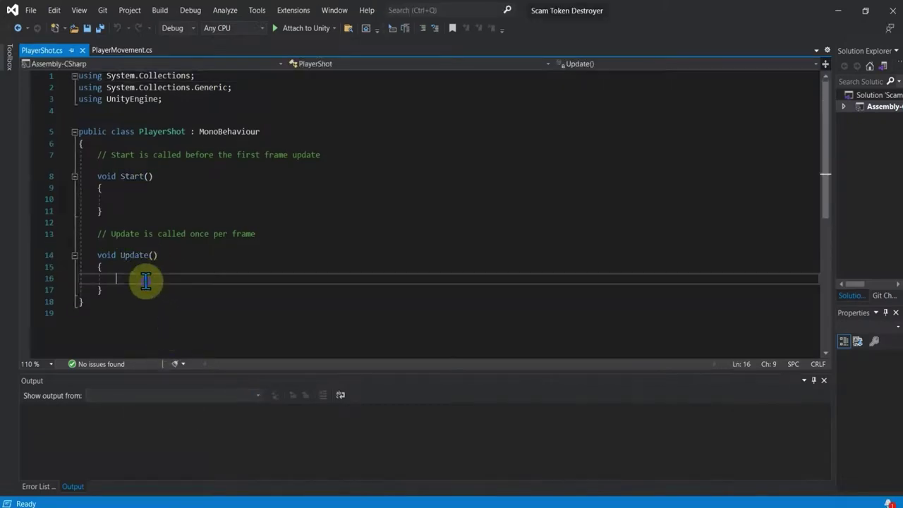
left_click(330, 154)
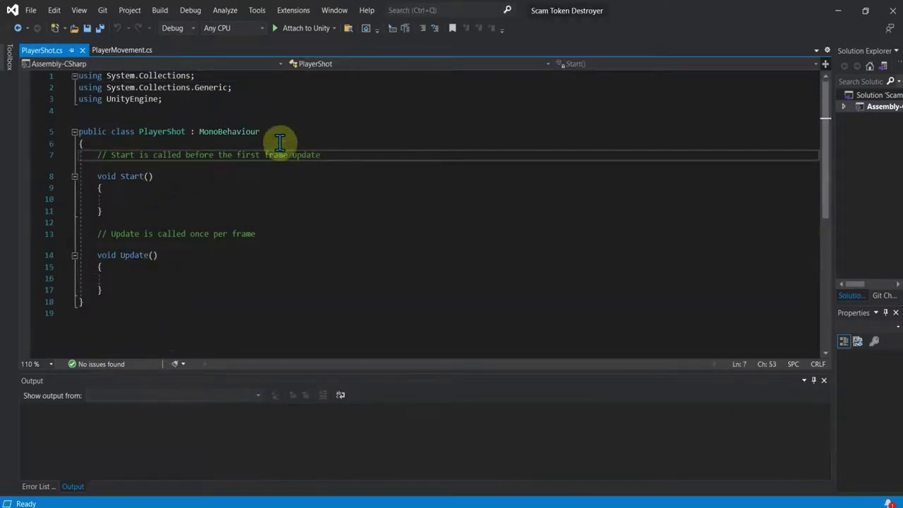
left_click(97, 154, "shift")
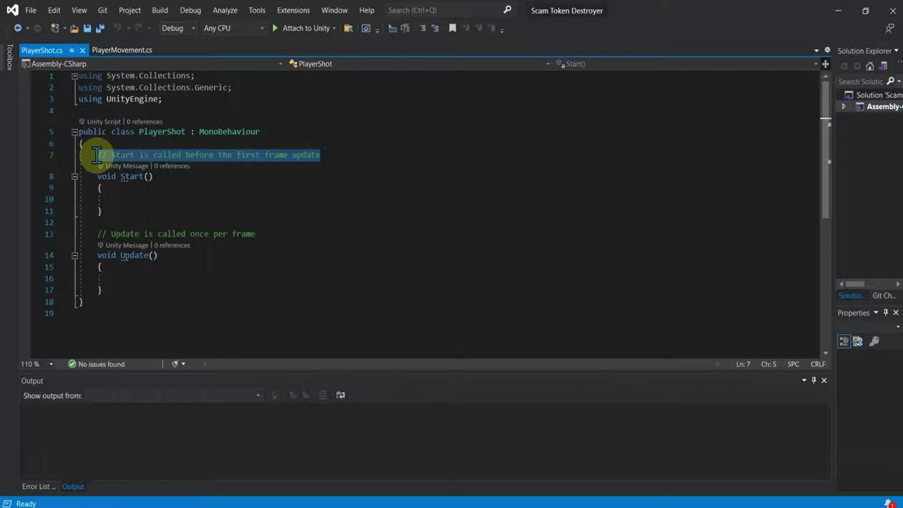
key("Return")
key("Return")
key("Up")
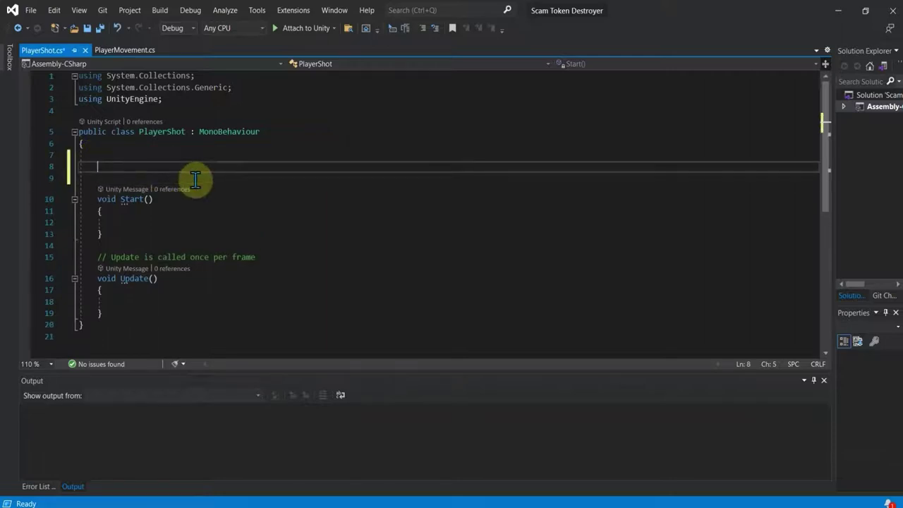
type("publ")
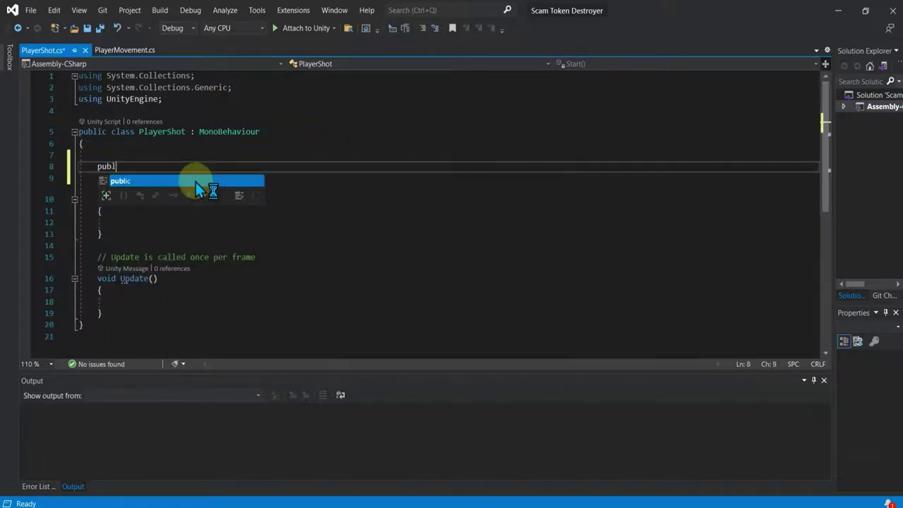
type("ic float ")
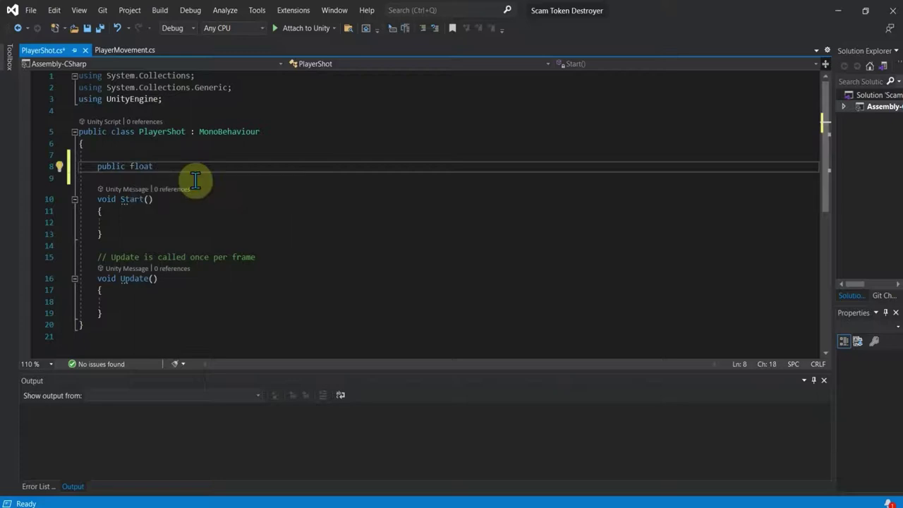
type("shotSpeed")
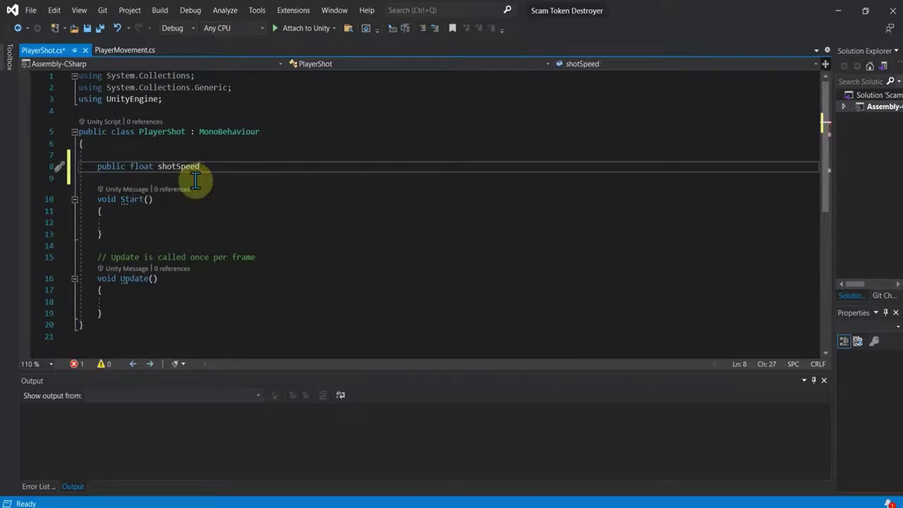
type(";")
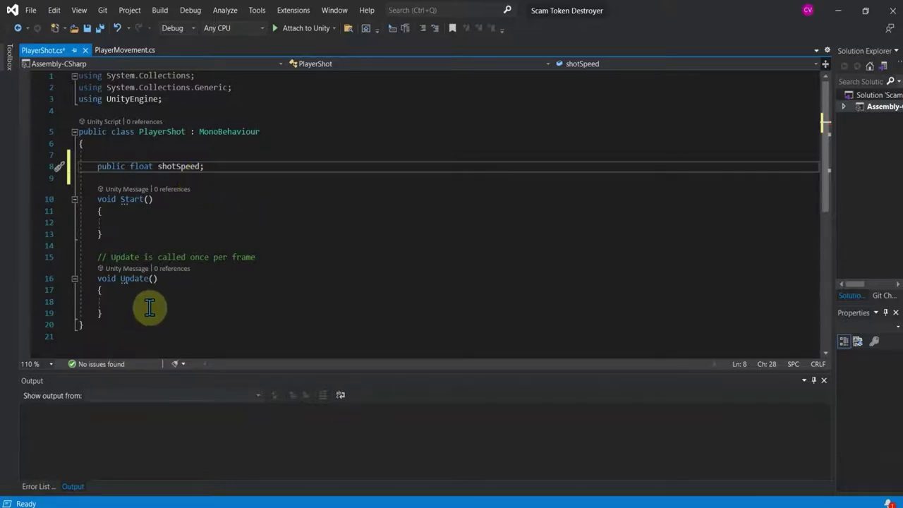
- In Update, begin the statement 'transform.position += new Vector3(0f,'
left_click(150, 305)
type("t")
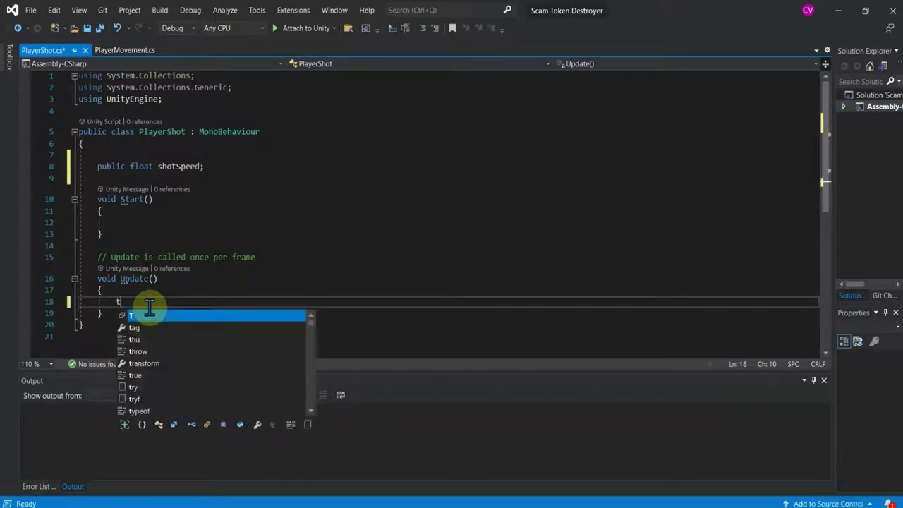
type("ra")
key("Tab")
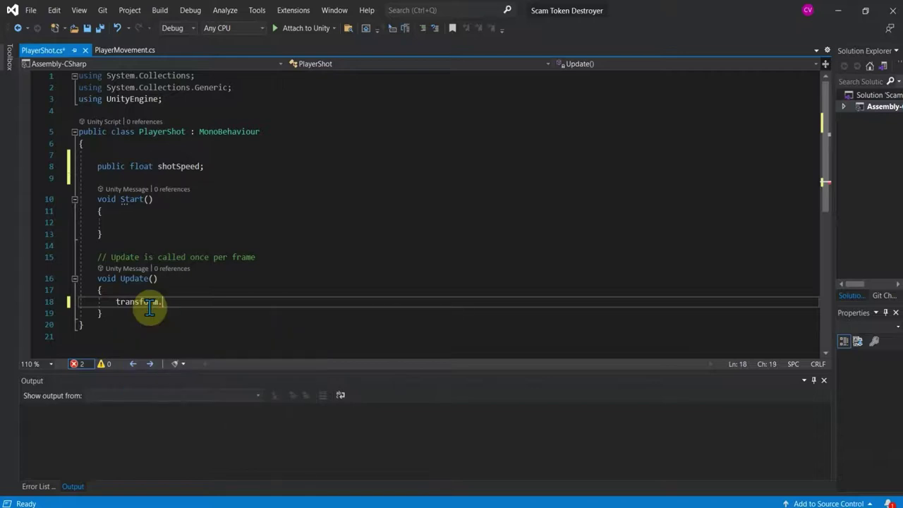
type(".po")
key("Tab")
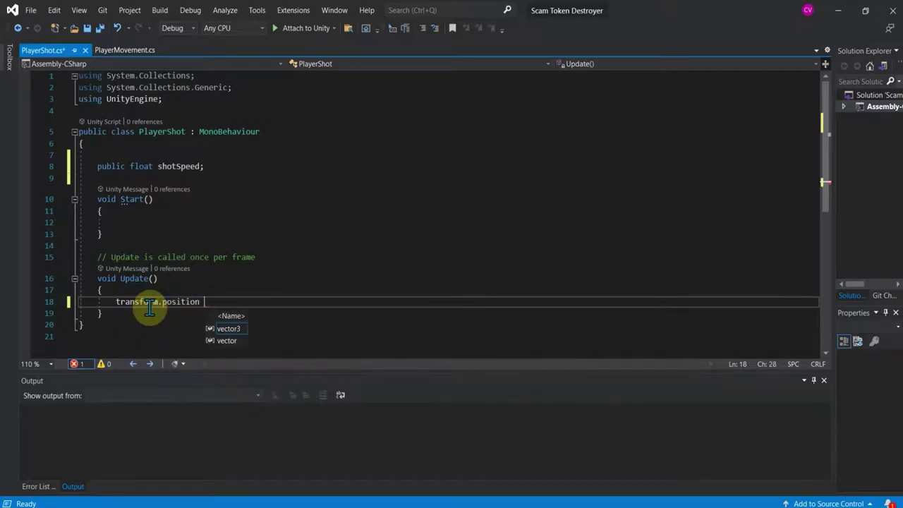
type("=")
key("BackSpace")
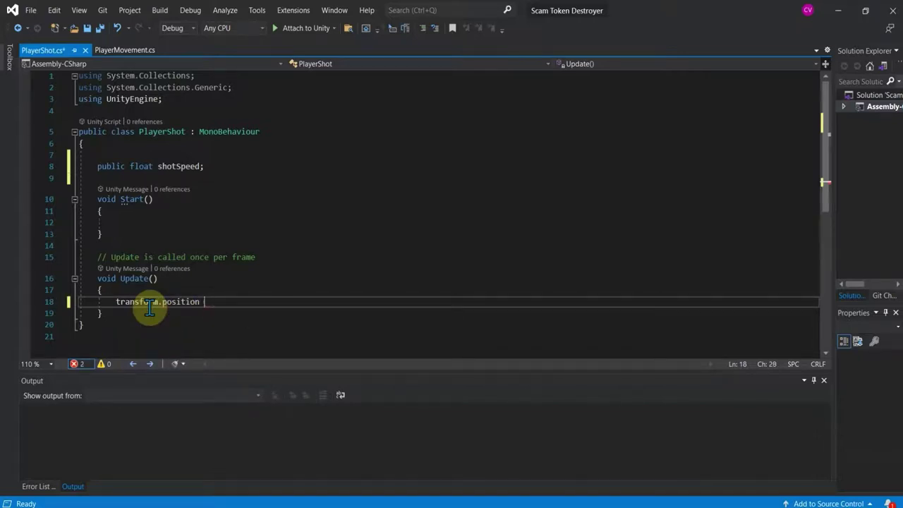
type("+= ")
type("new")
type(" Vector3(")
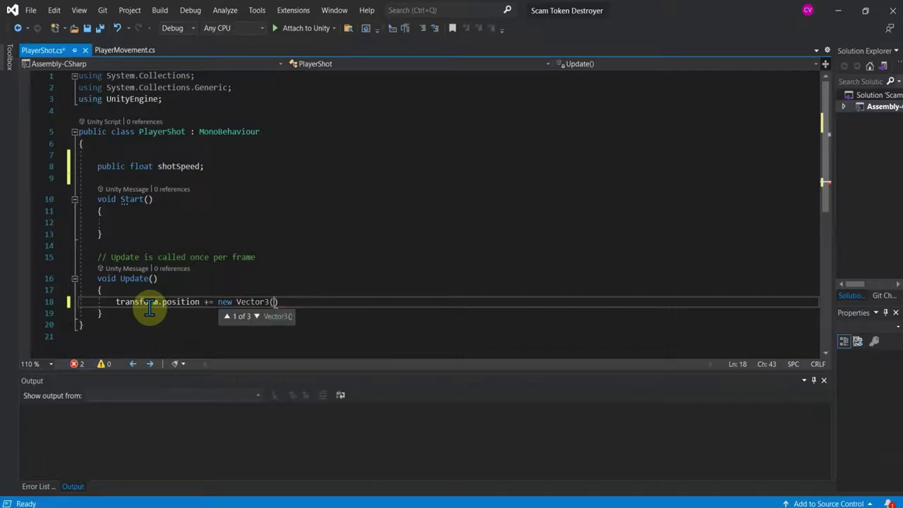
type("0f,")
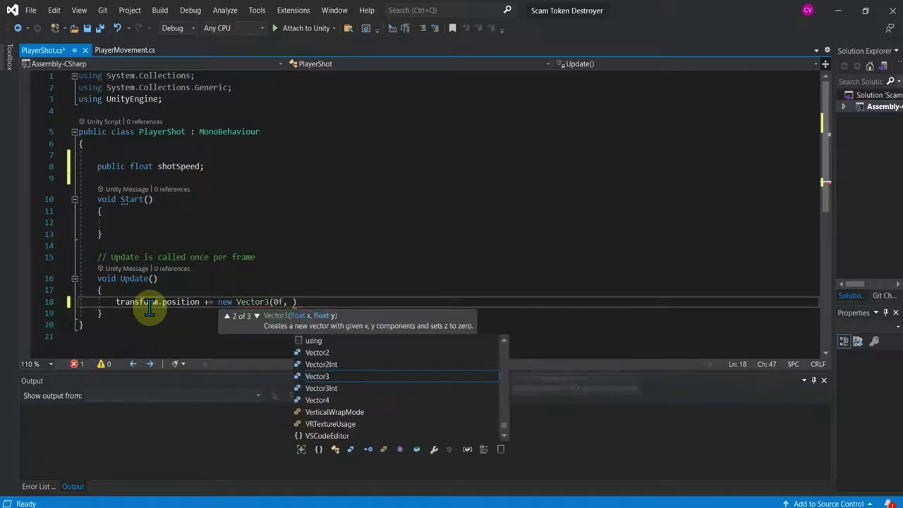
key("BackSpace")
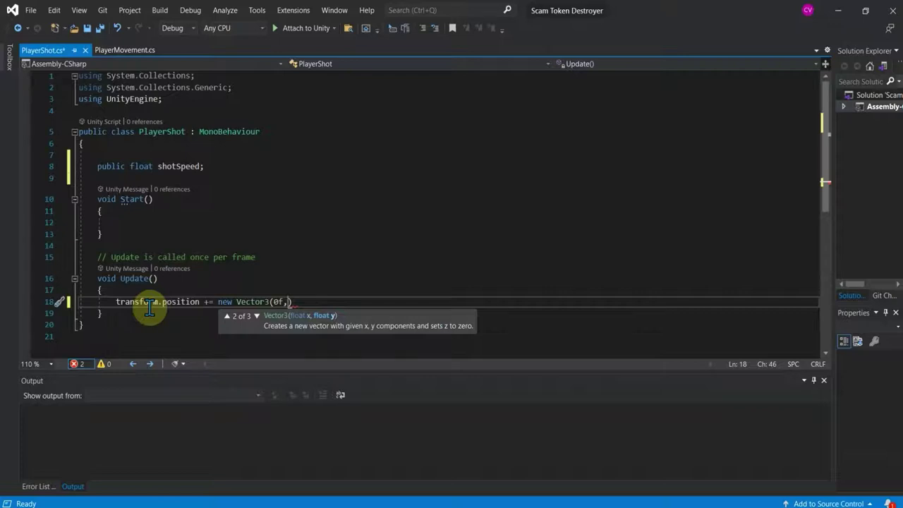
- Finish the Vector3 with 'shotSpeed*Time.deltaTime, 0f);' to move the shot upward
type("m.p")
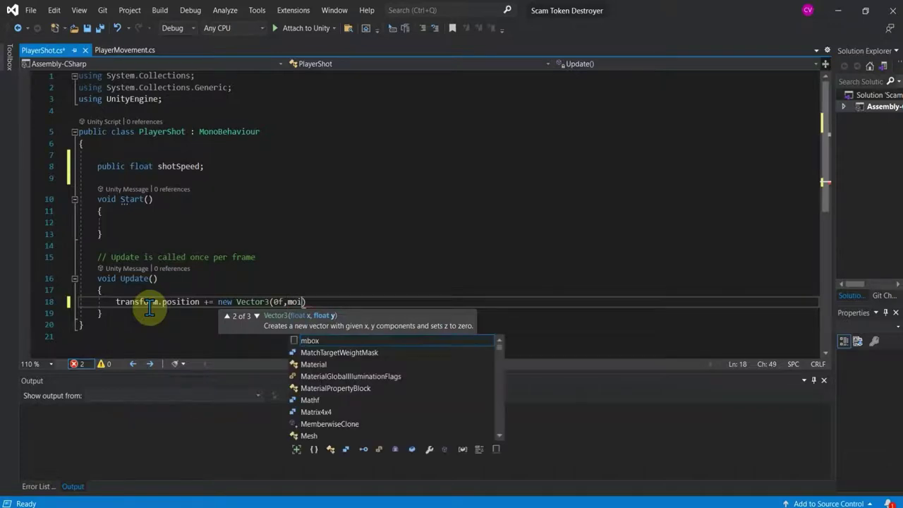
type("o")
key("BackSpace")
key("BackSpace")
type("s")
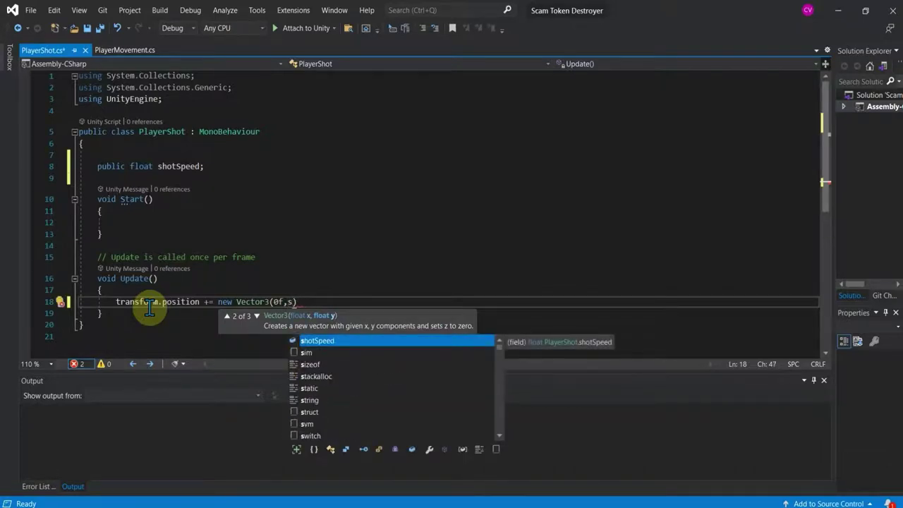
key("Tab")
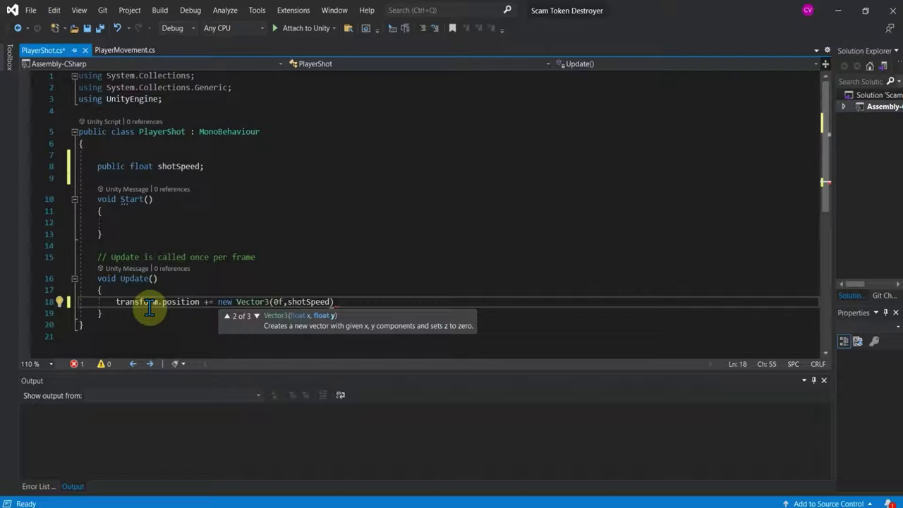
type("*Time")
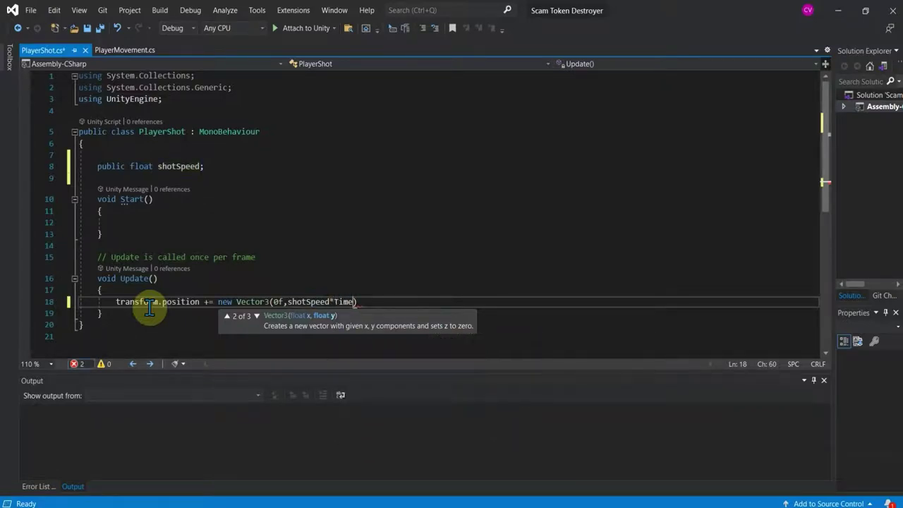
type(".de")
key("Tab")
type(", 0f")
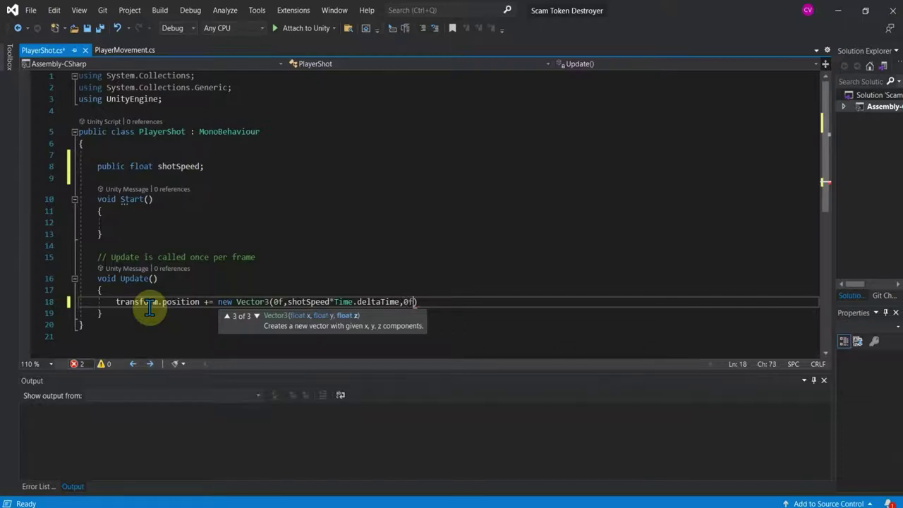
type(")")
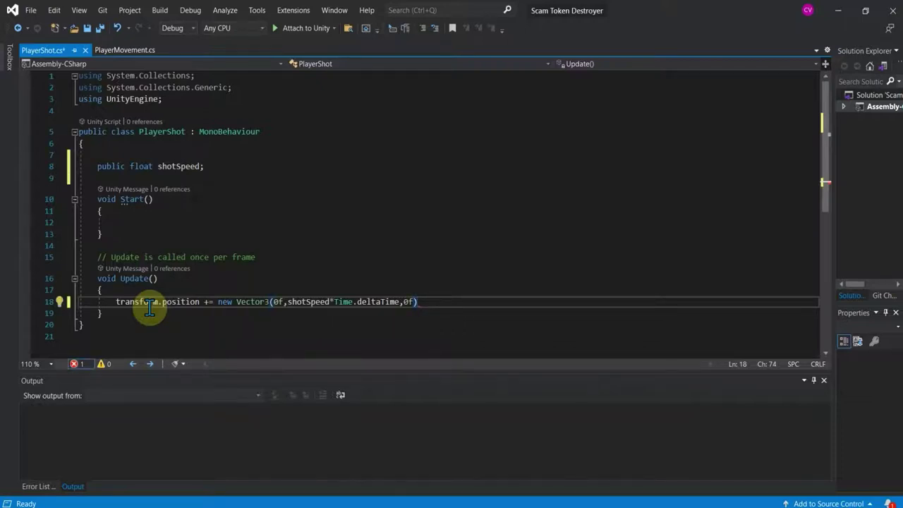
type(";")
key("Return")
- Add two comments on delta time and upward Y movement, then build via Attach to Unity
type("//Ad")
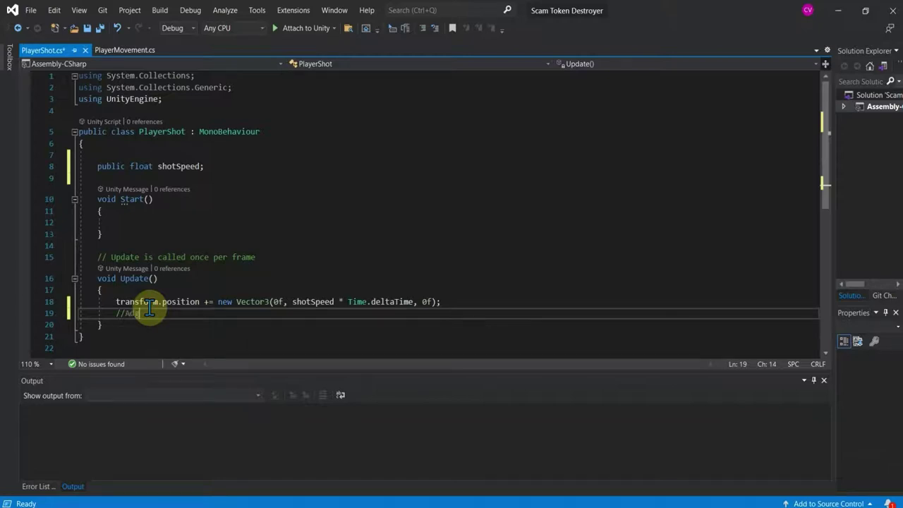
type("delta time make shot move at")
type(" constant rate")
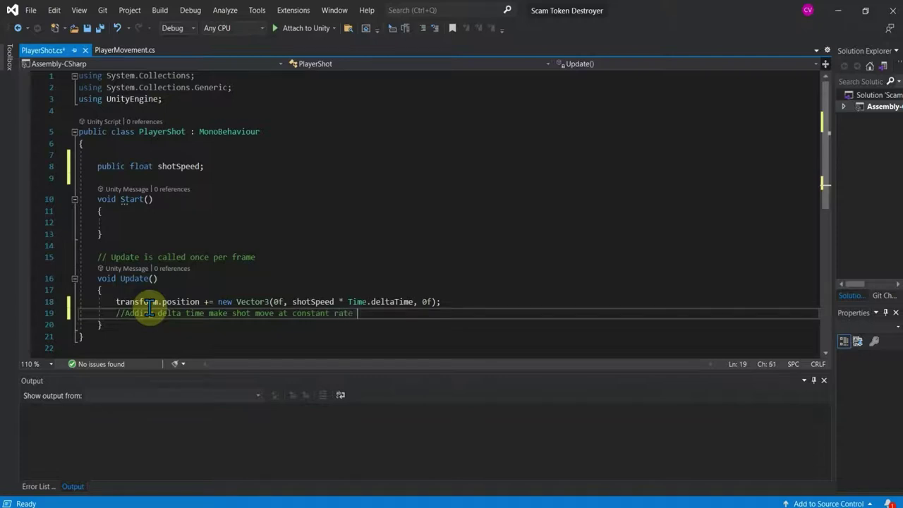
type("less of device, good practice.")
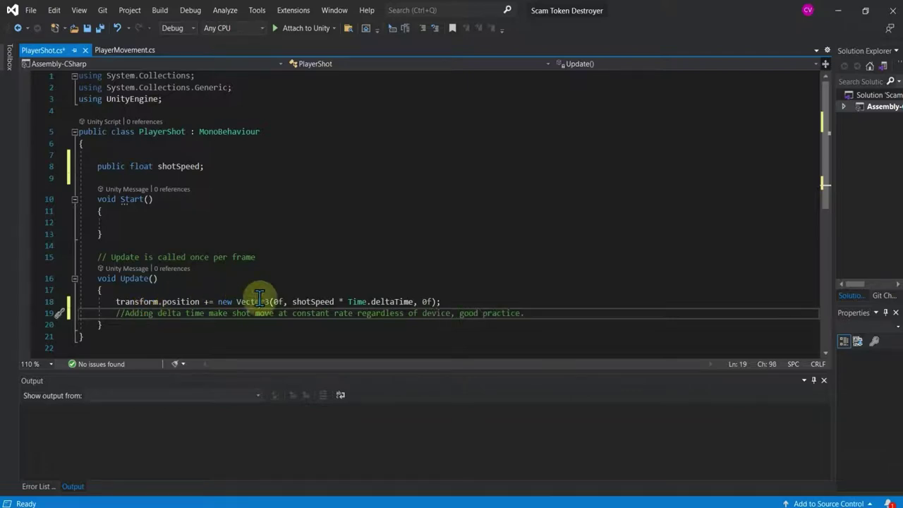
left_click(389, 301)
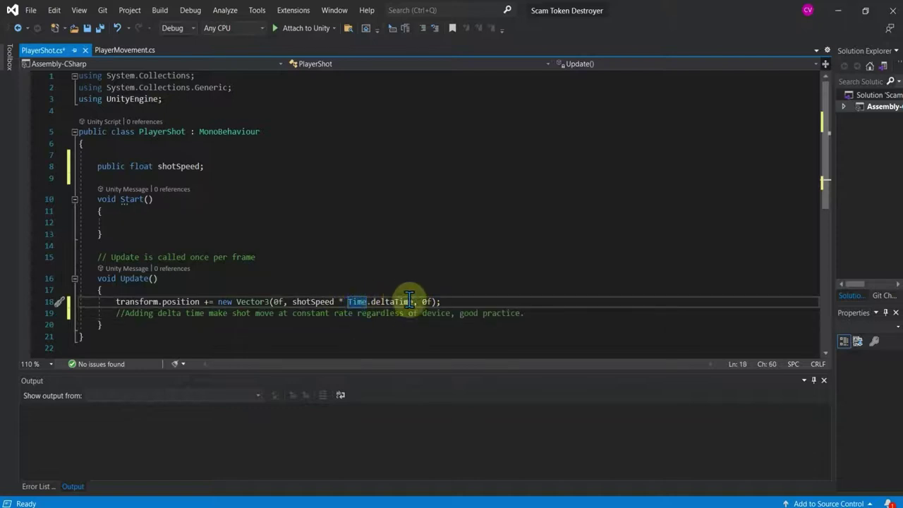
left_click(549, 313)
key("Return")
type("/")
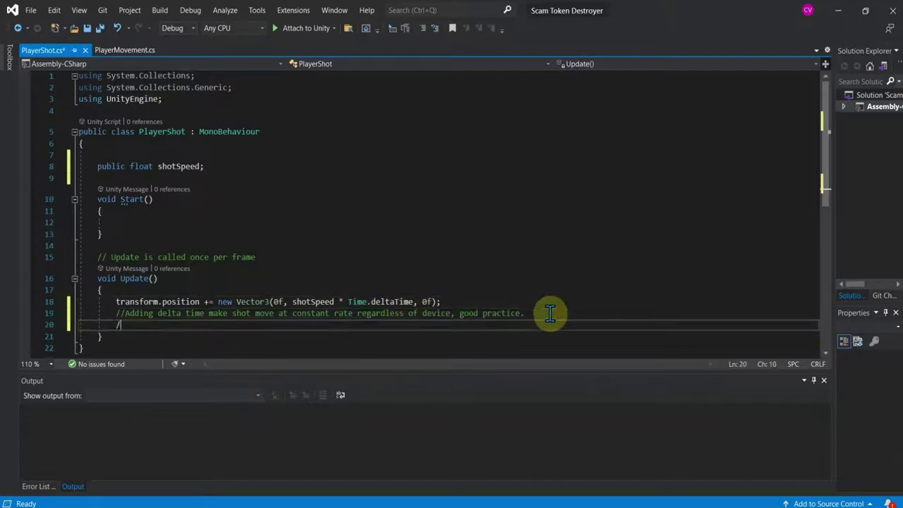
type("Moving up so we onl")
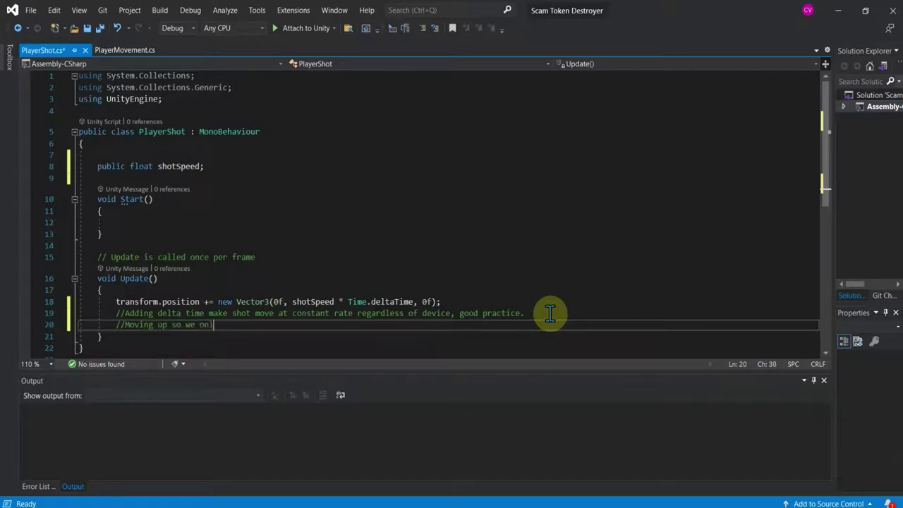
type("y ad")
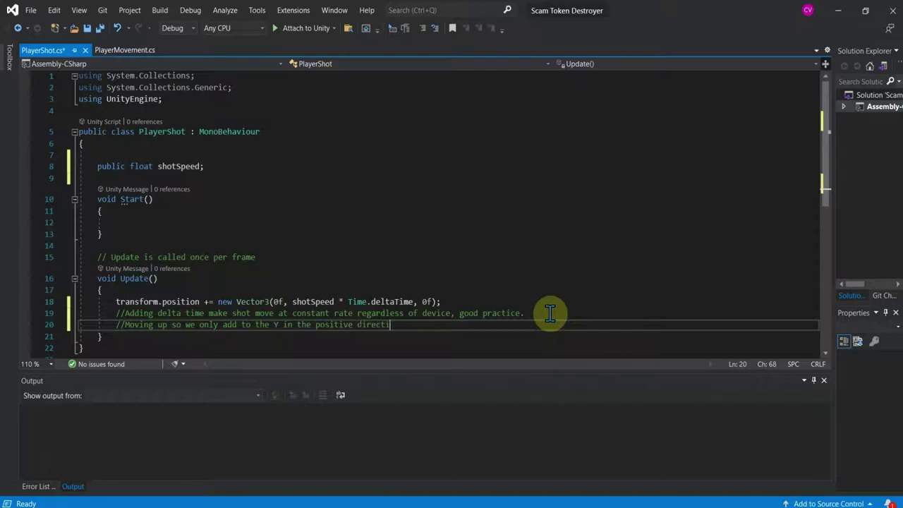
type("on")
left_click(198, 302)
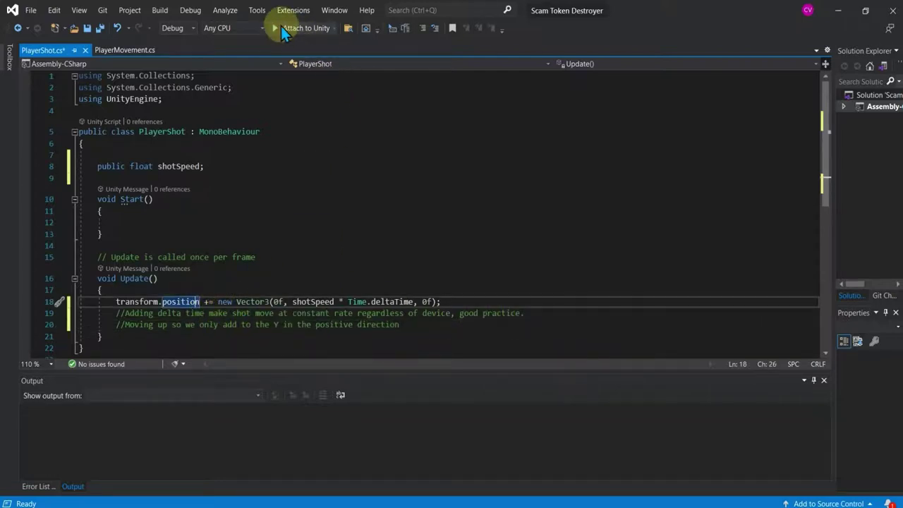
left_click(284, 28)
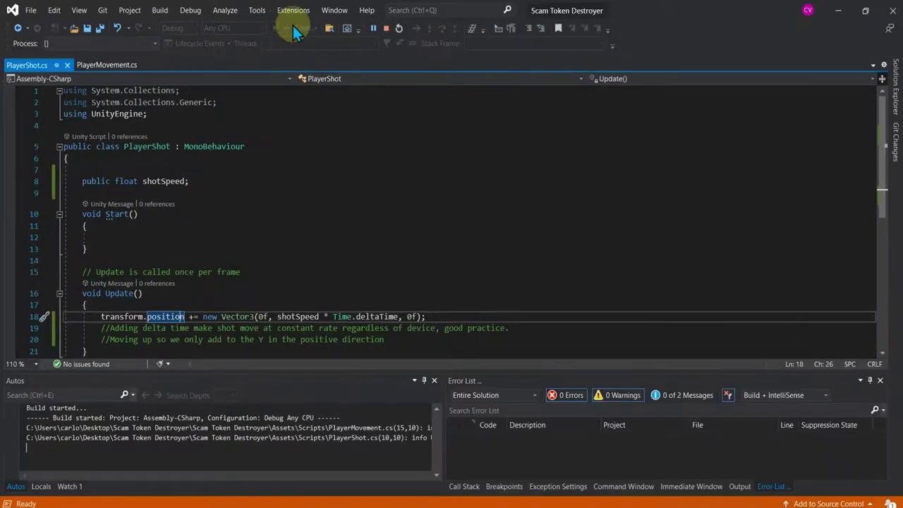
left_click(387, 39)
- Return to Unity and save the Level1 scene with Ctrl+S
left_click(839, 11)
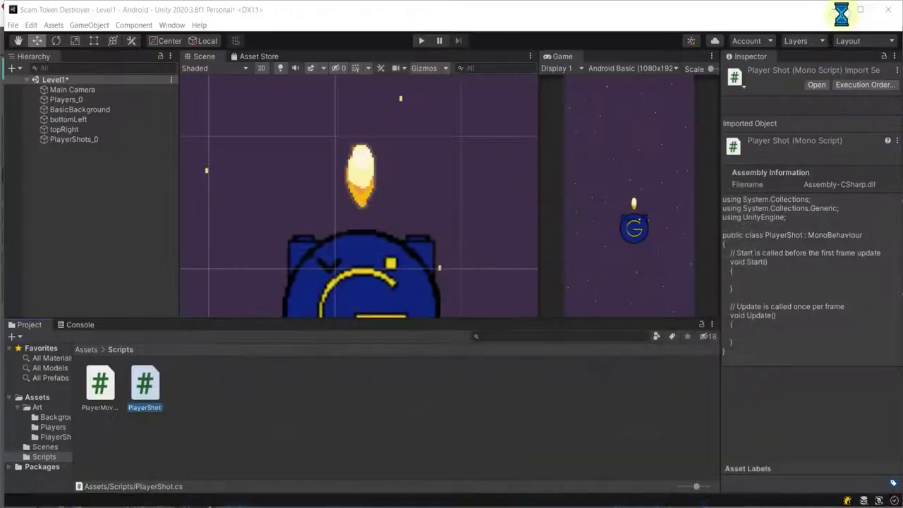
left_click(472, 371)
key("ctrl+s")
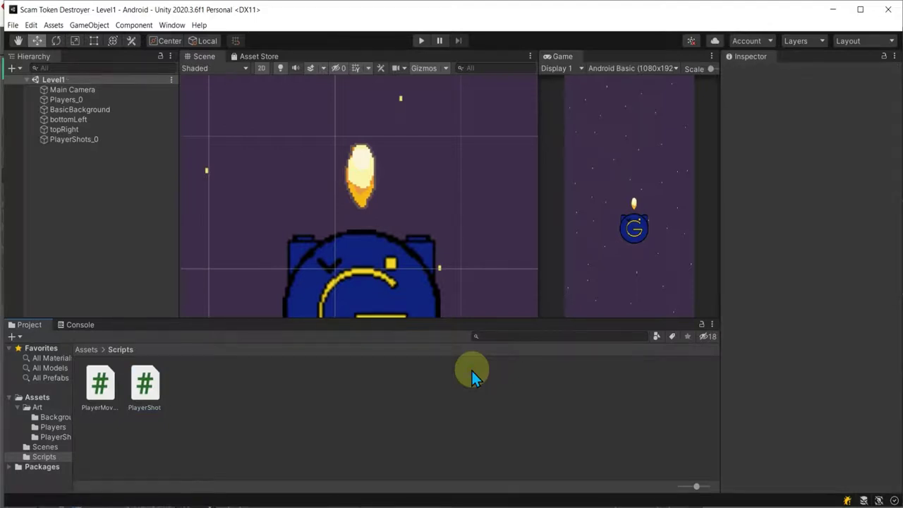
- Attach the PlayerShot script to PlayerShots_0 with Shot Speed 5 and play the scene
scroll(384, 236, "up", 1)
left_click(360, 185)
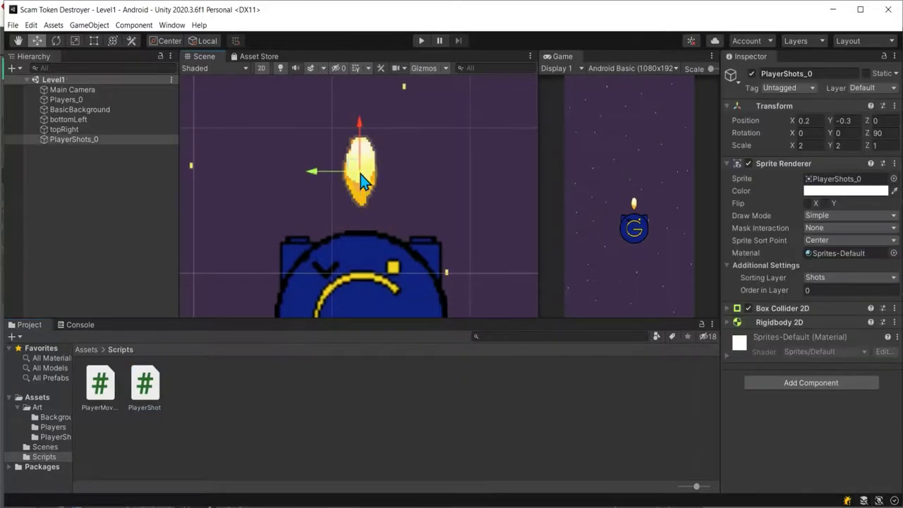
scroll(433, 210, "down", 5)
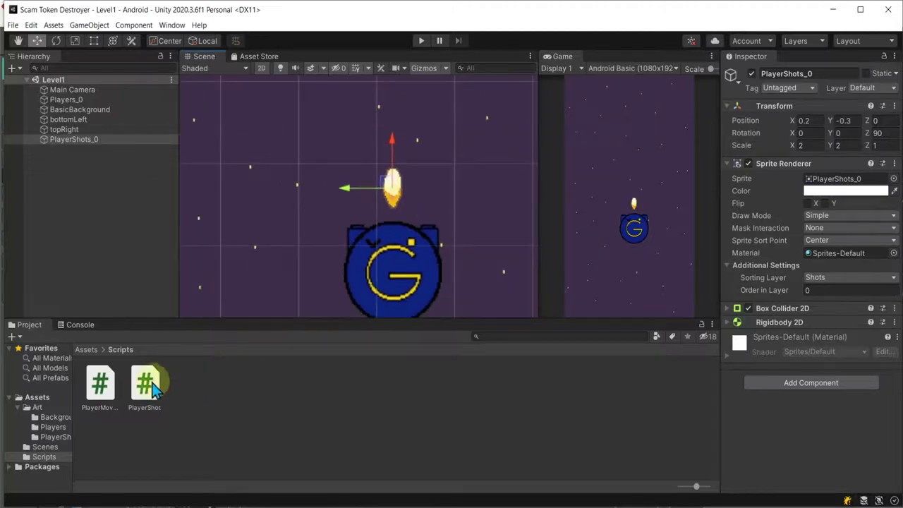
left_click_drag(145, 384, 782, 444)
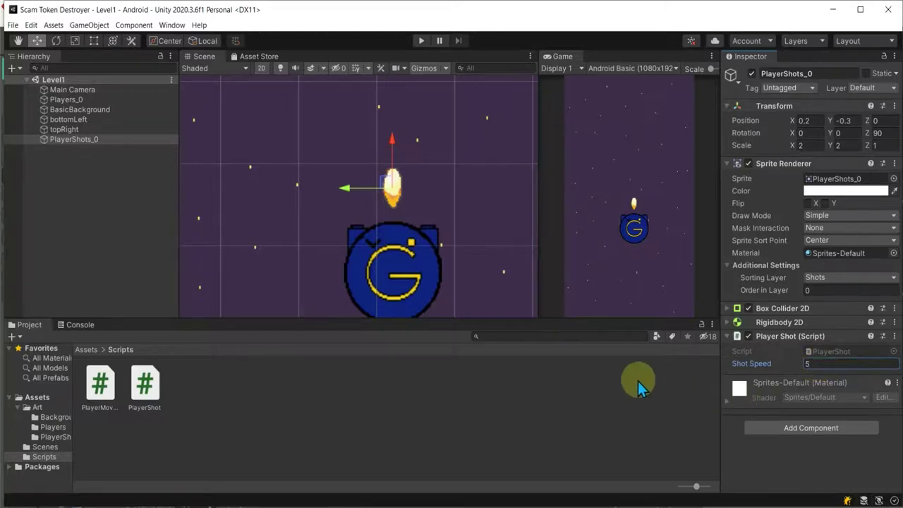
scroll(525, 241, "down", 2)
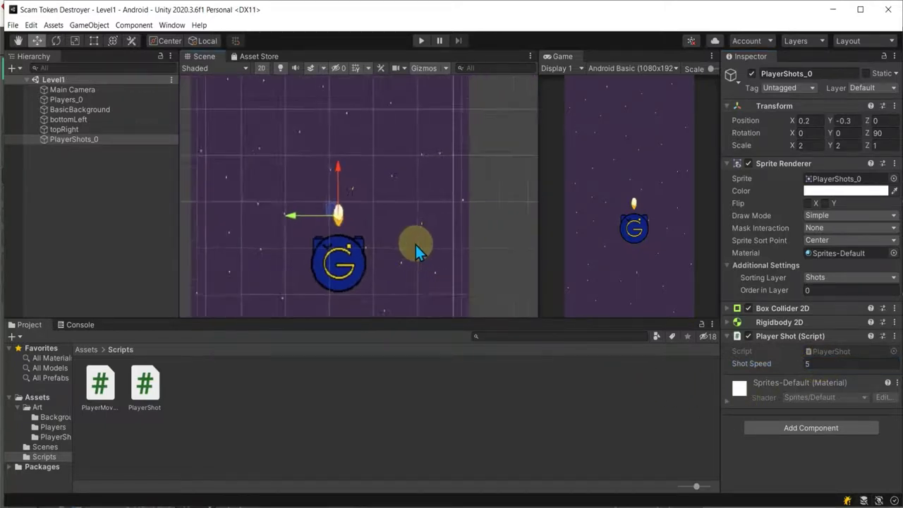
scroll(415, 245, "down", 2)
scroll(415, 245, "down", 2)
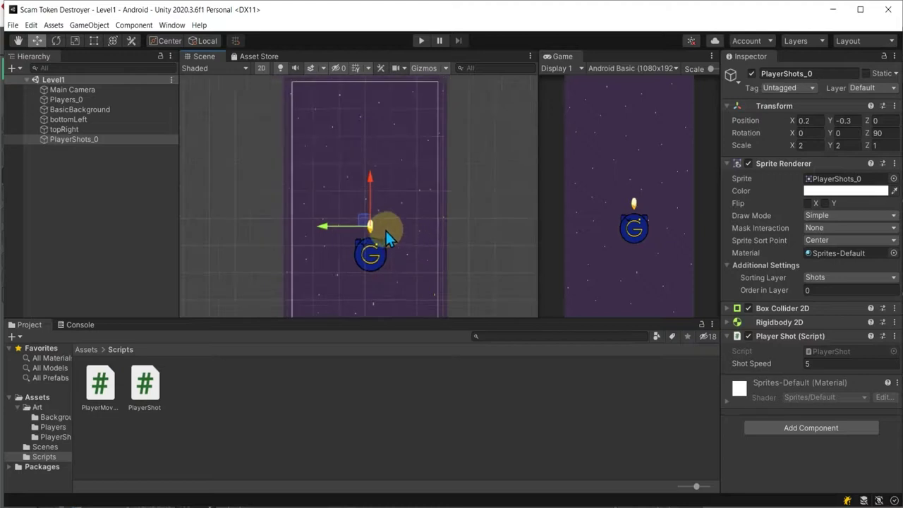
left_click(424, 41)
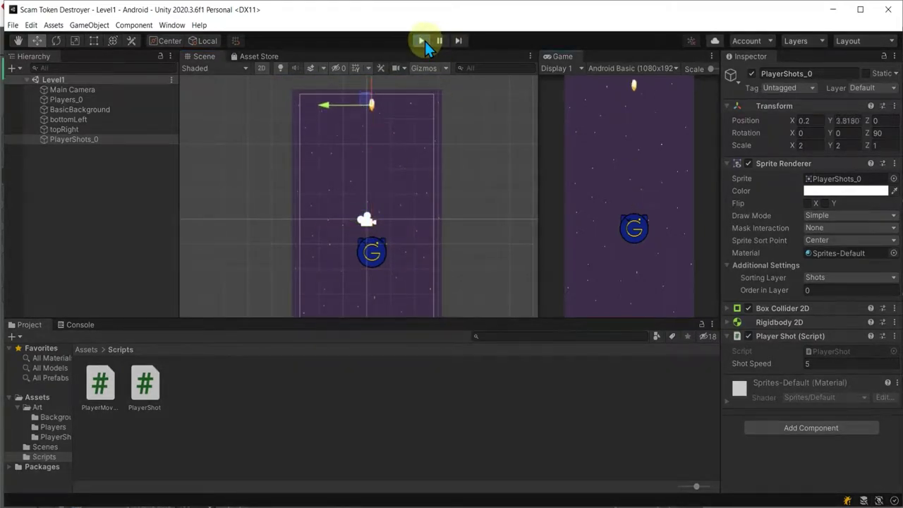
- Replay and stop the scene, then move the shot to X -0.25, Y -0.3
left_click(423, 41)
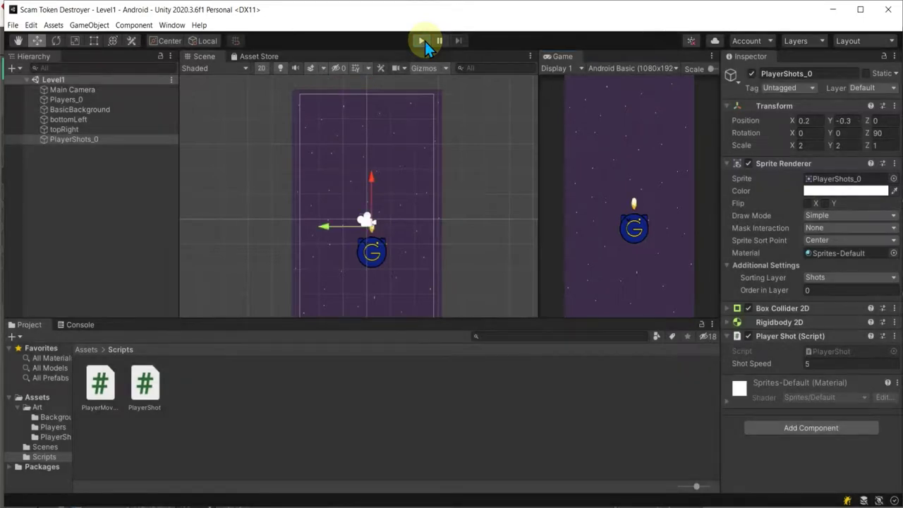
left_click(424, 41)
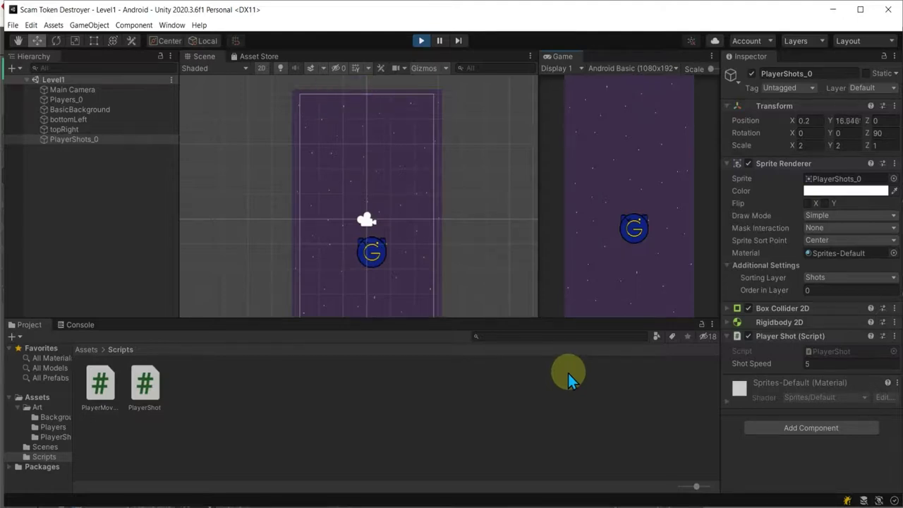
left_click(422, 41)
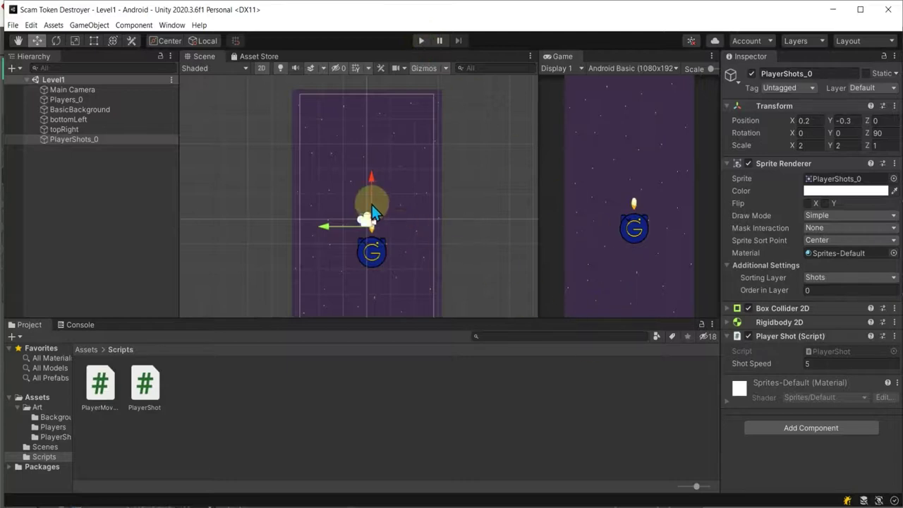
mouse_move(371, 206)
left_mouse_down()
mouse_move(363, 225)
mouse_move(353, 224)
left_mouse_up()
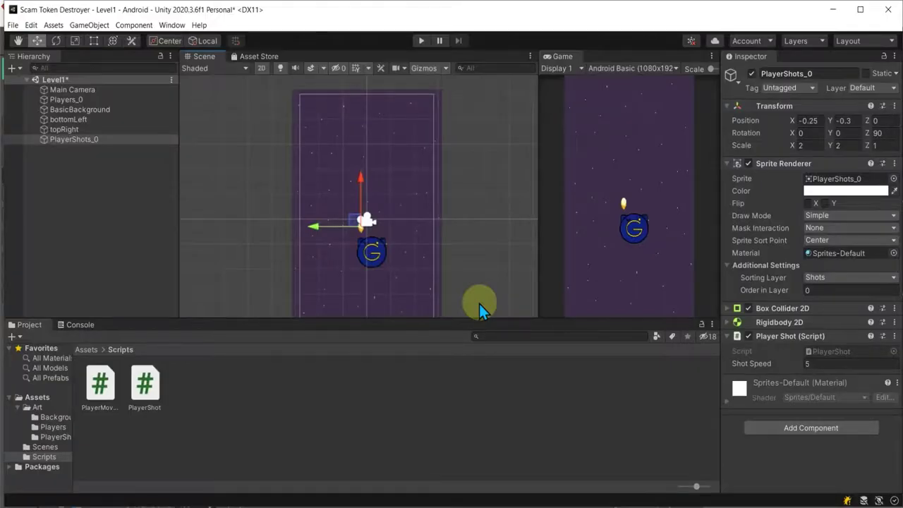
- Raise the shot above the player and duplicate it, moving the copy higher up
left_click_drag(356, 224, 360, 193)
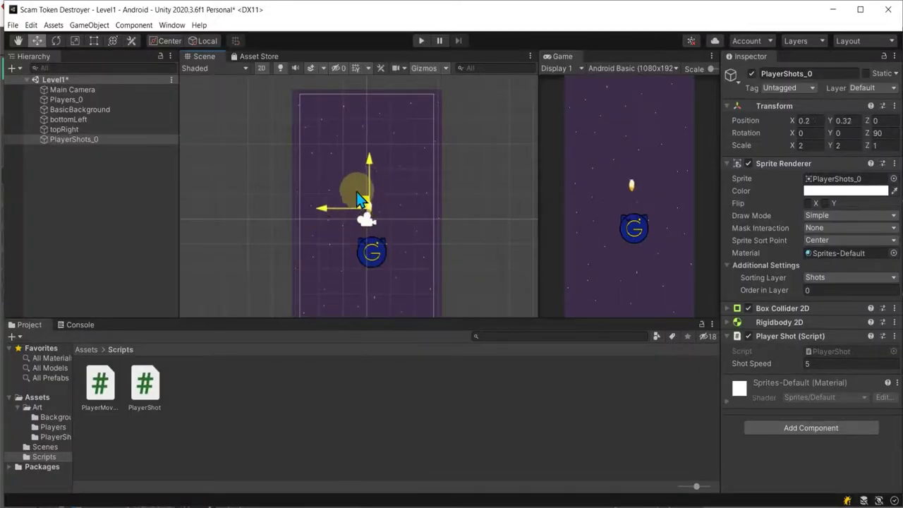
right_click(94, 141)
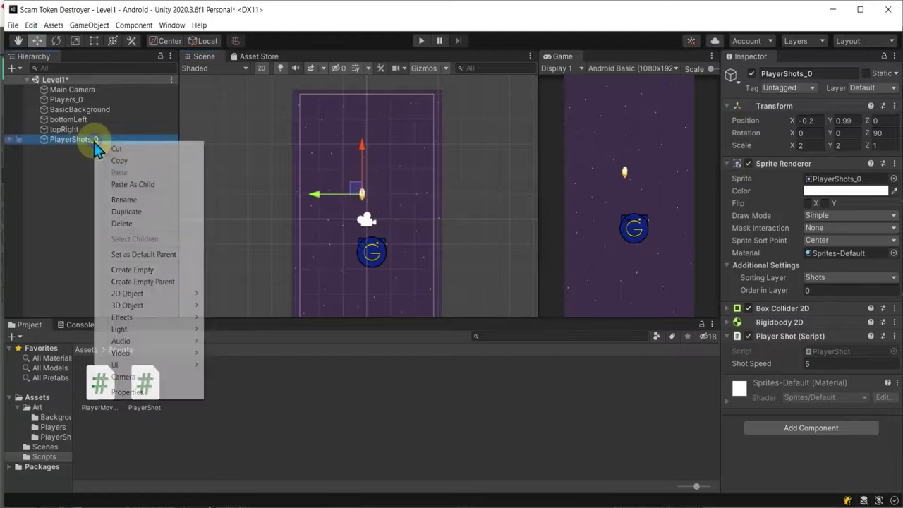
left_click(127, 213)
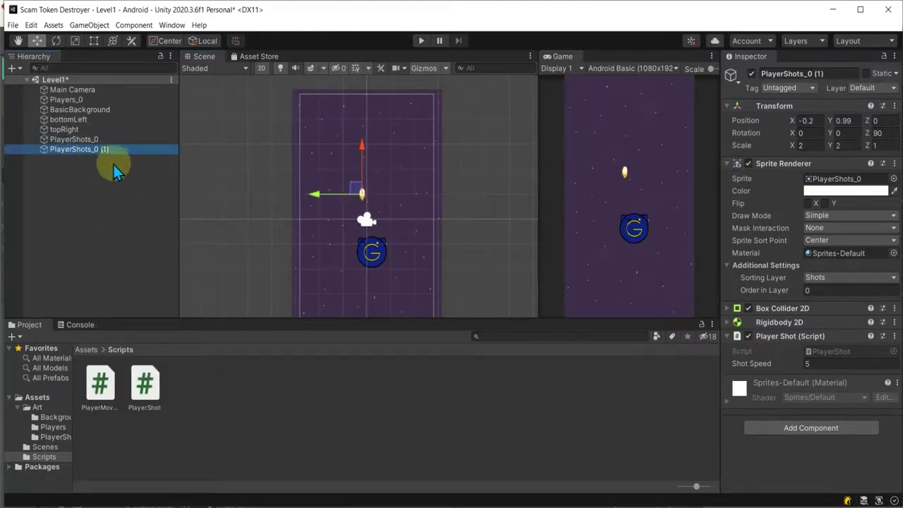
left_click_drag(350, 187, 350, 154)
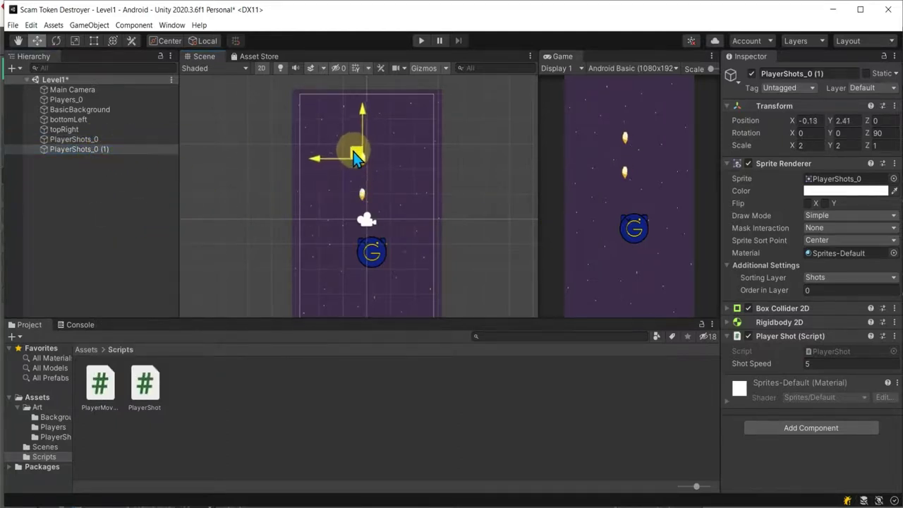
- Set PlayerShots_0 (1)'s Shot Speed to 2 and test both shots in play mode
left_click(112, 149)
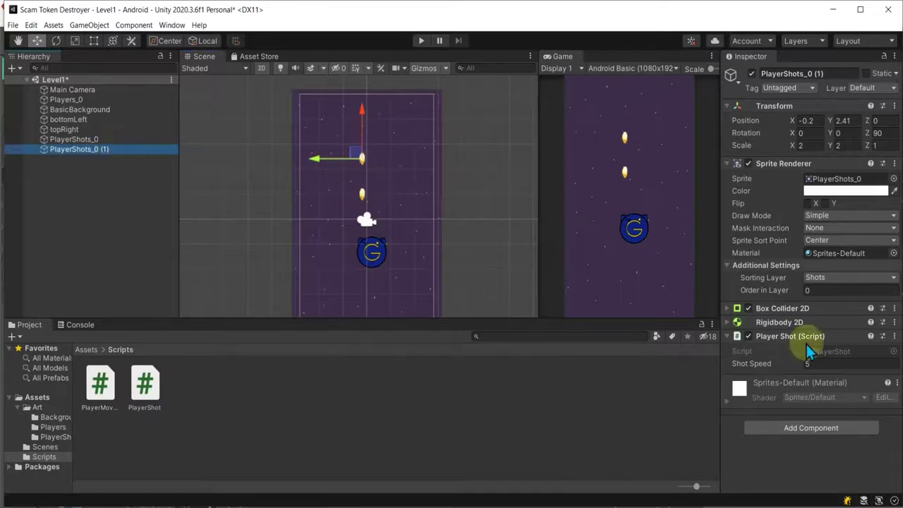
left_click(365, 193)
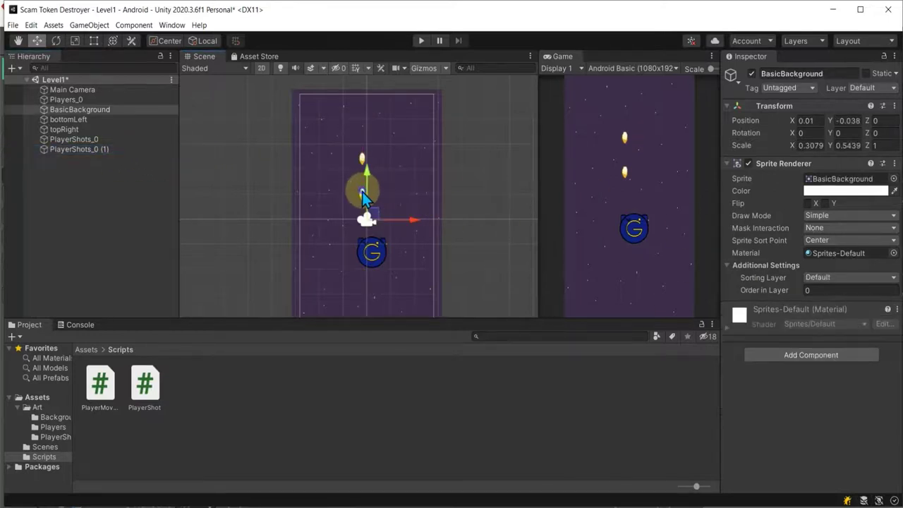
left_click(362, 192)
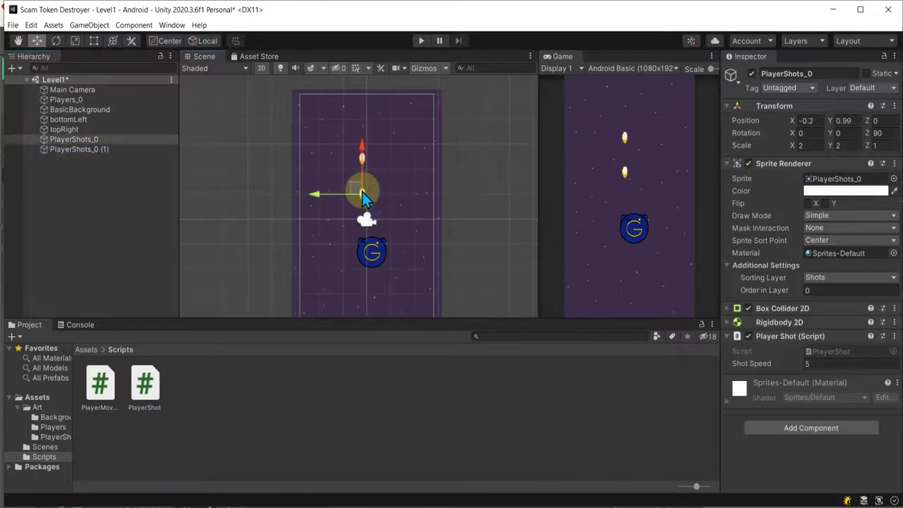
left_click(90, 148)
left_click(816, 363)
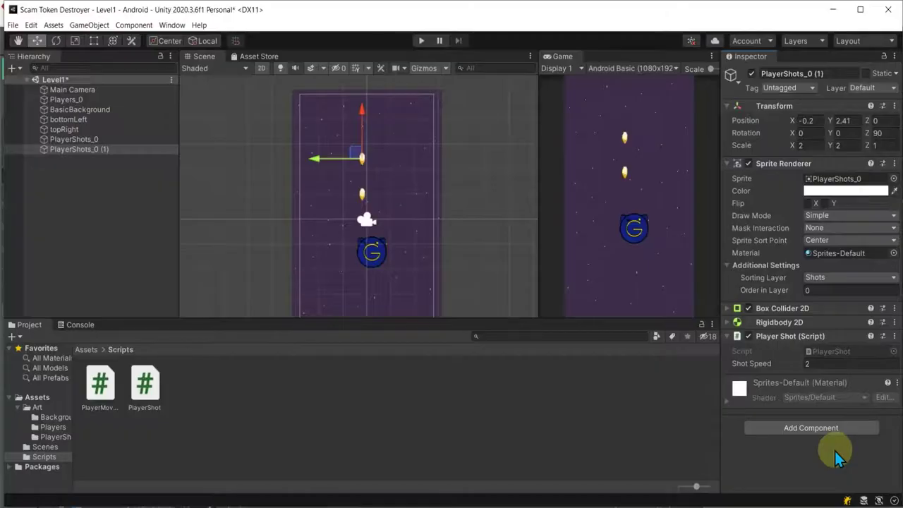
left_click(421, 41)
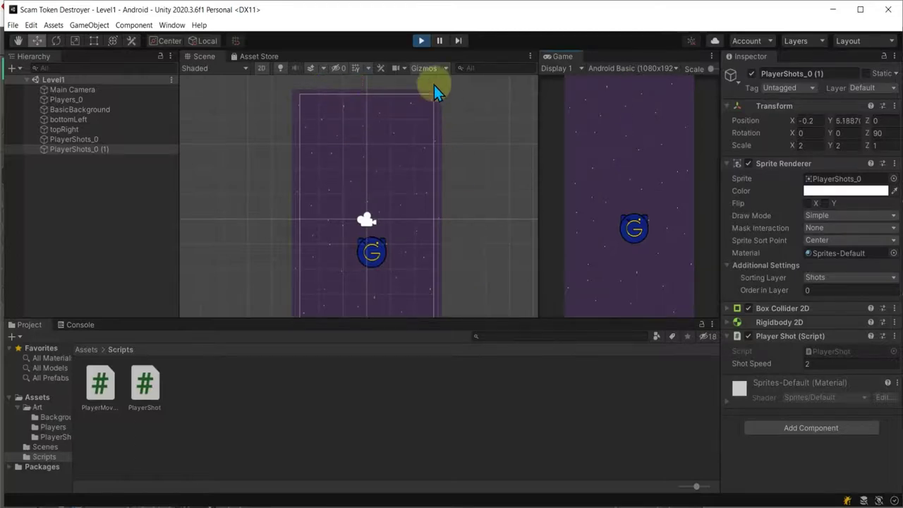
left_click(422, 40)
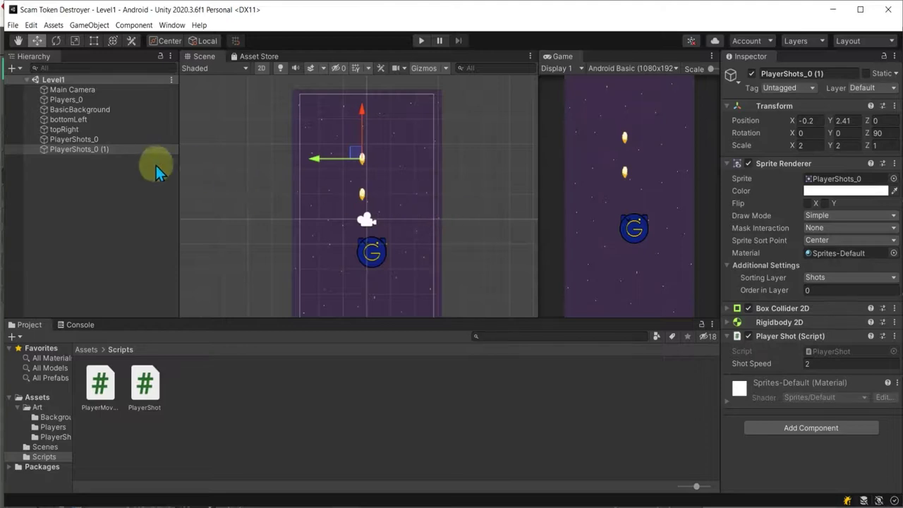
left_click(95, 139)
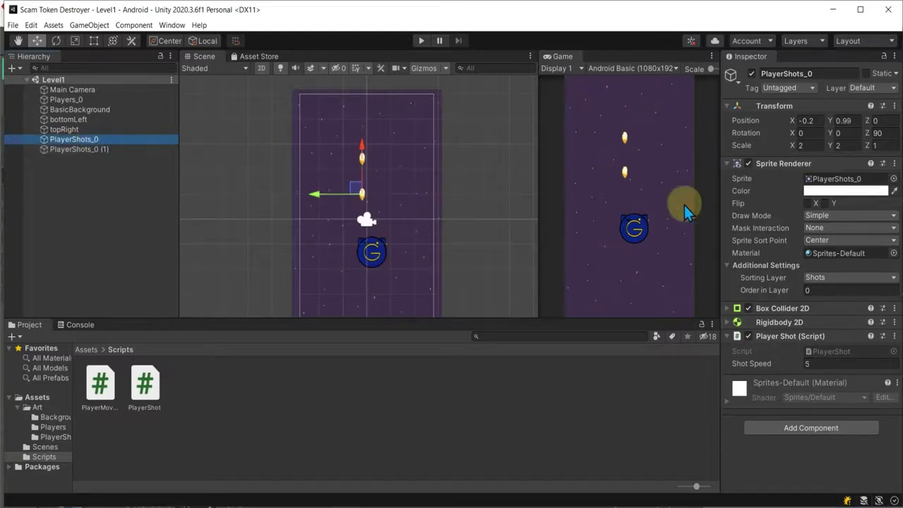
- Move both shots left, placing PlayerShots_0 (1) above the first shot
left_click(728, 312)
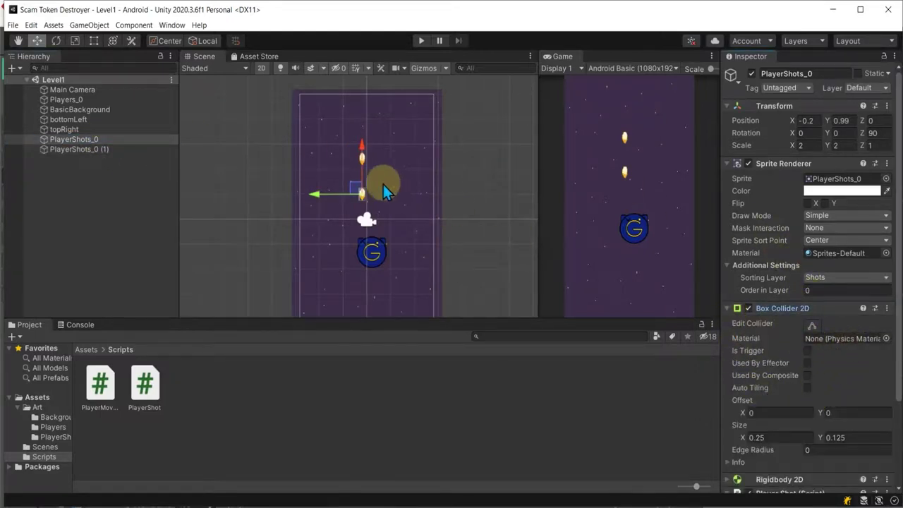
left_click_drag(358, 190, 339, 191)
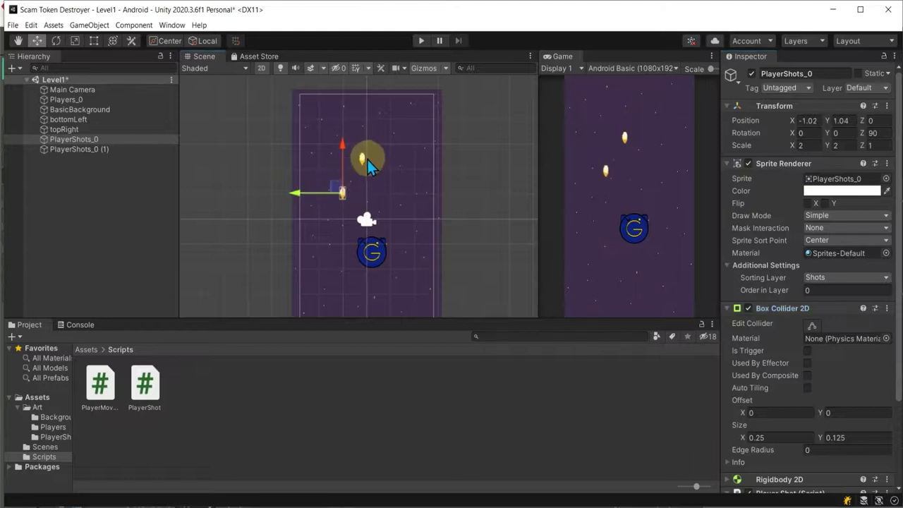
left_click(106, 149)
mouse_move(359, 153)
left_mouse_down()
mouse_move(354, 173)
mouse_move(334, 164)
left_mouse_up()
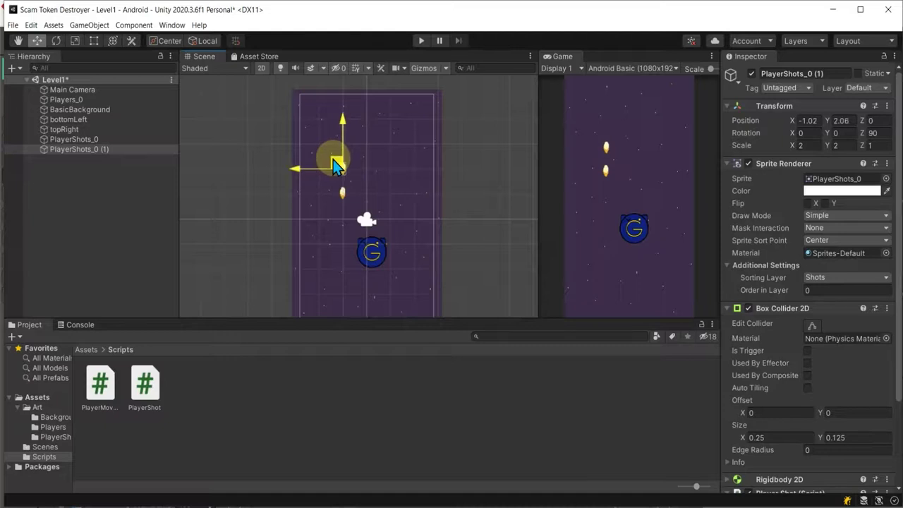
- Create a new layer named PlayerShots as User Layer 6
left_click(98, 145)
left_click(859, 88)
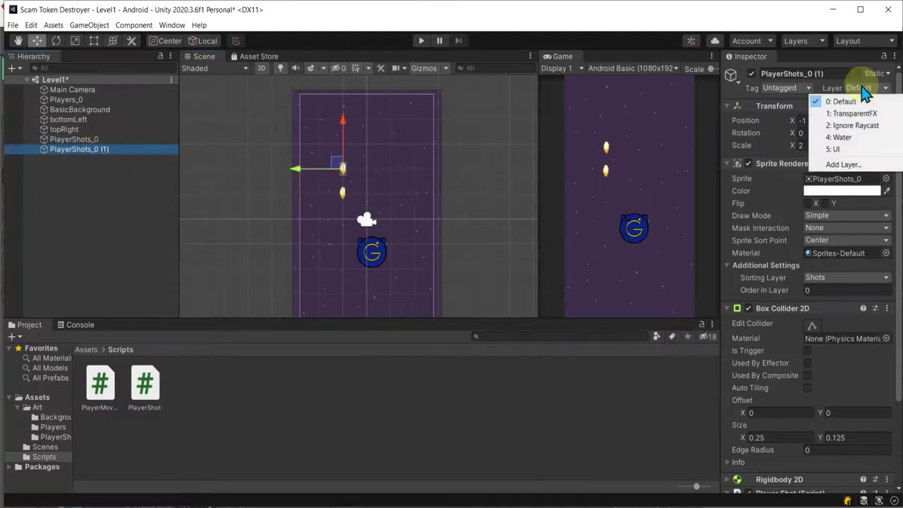
left_click(857, 164)
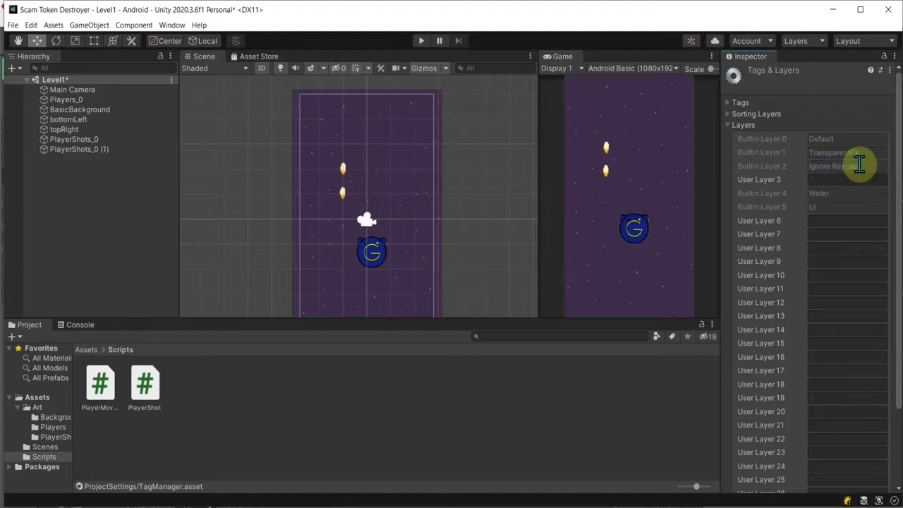
left_click(842, 223)
type("PlayerSh")
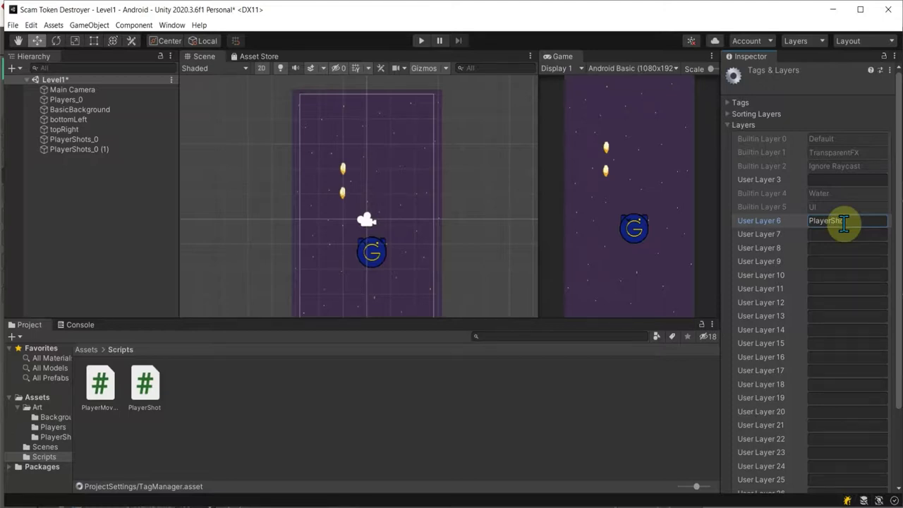
type("ots")
left_click(841, 247)
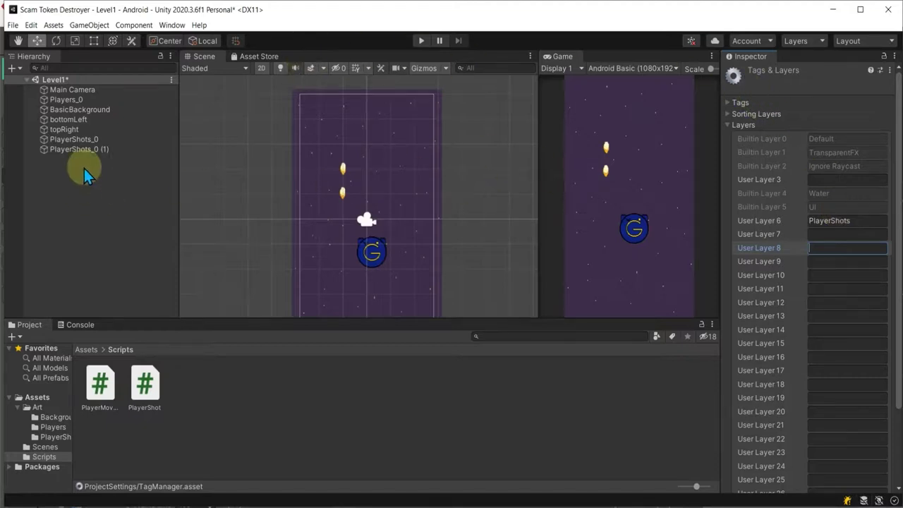
- Assign PlayerShots_0 to the PlayerShots layer
left_click(78, 140)
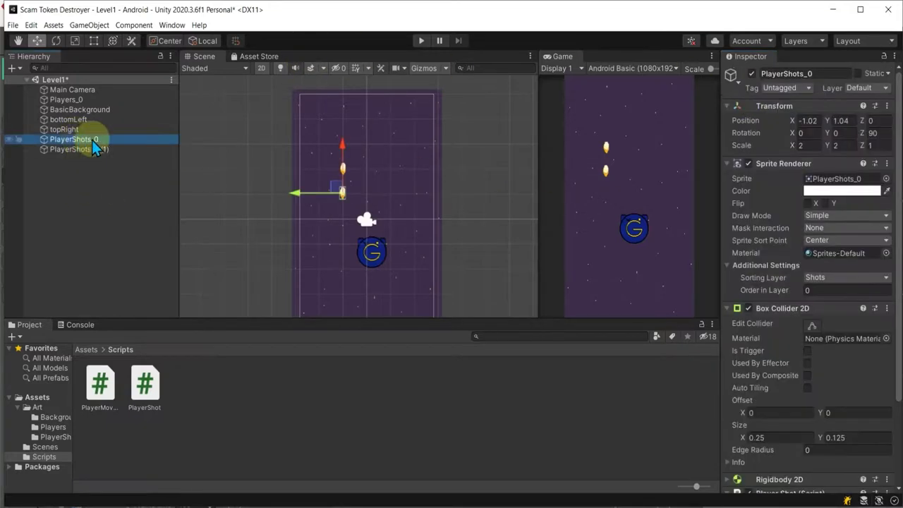
left_click(859, 88)
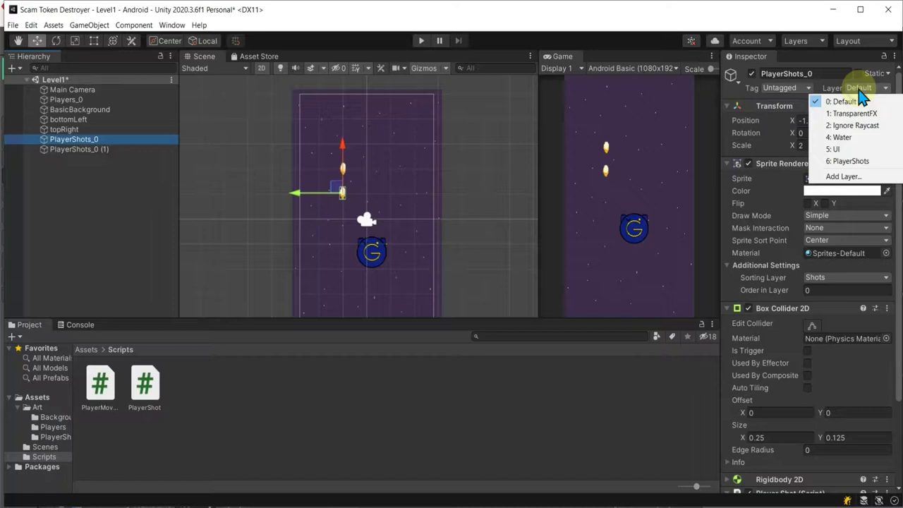
left_click(871, 162)
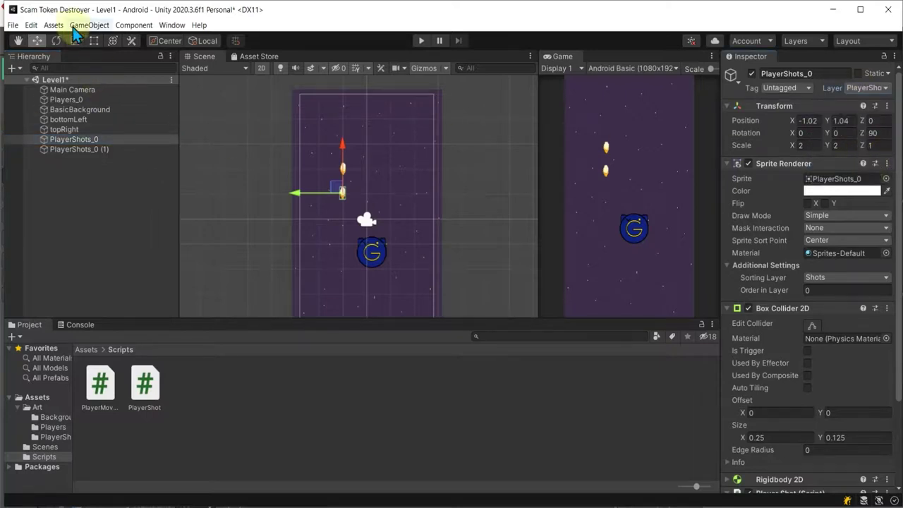
left_click(31, 25)
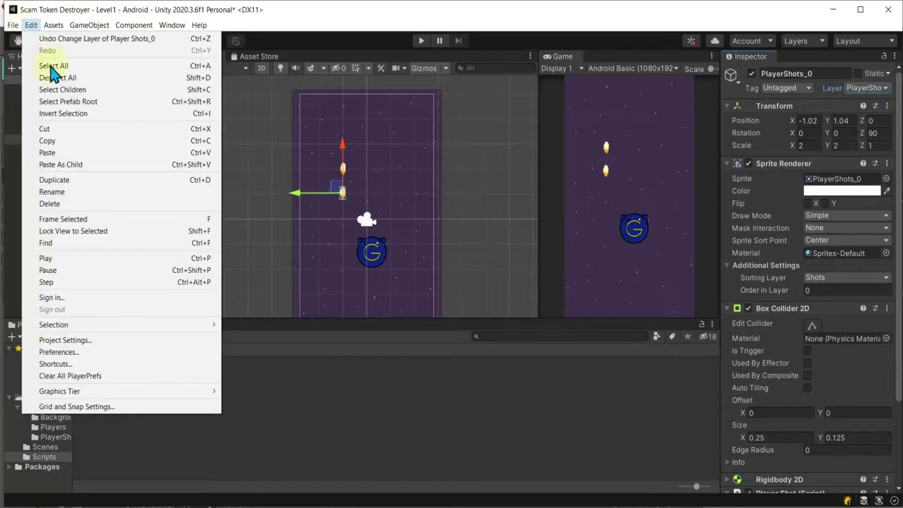
left_click(107, 340)
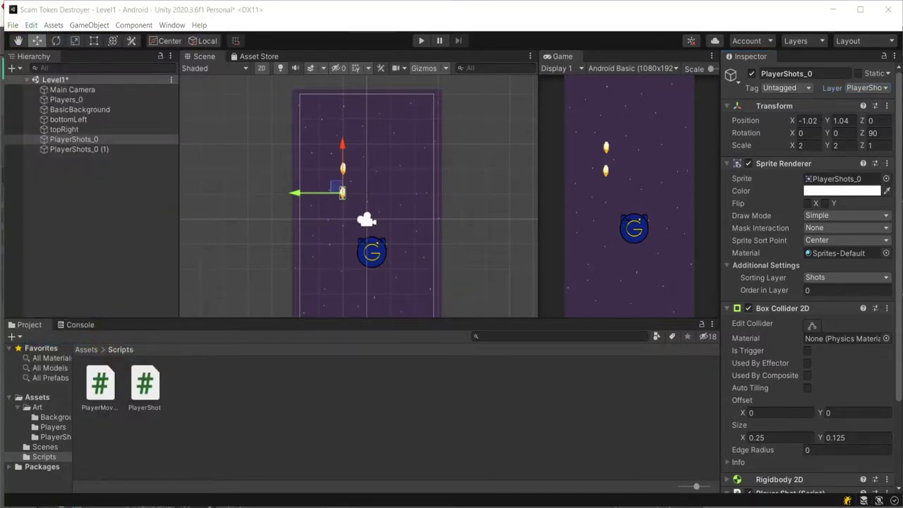
- In Physics 2D, untick PlayerShots × PlayerShots in the collision matrix and close Project Settings
left_click_drag(737, 292, 330, 83)
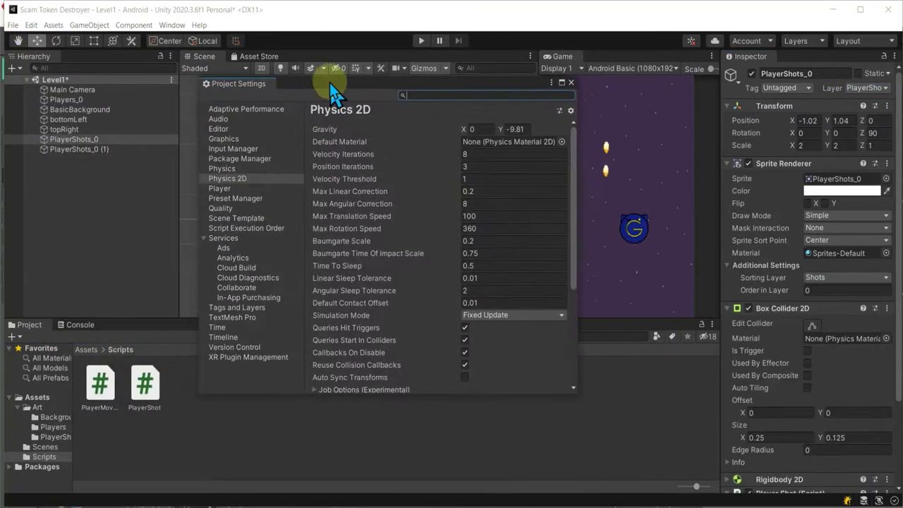
left_click(233, 182)
scroll(447, 277, "down", 5)
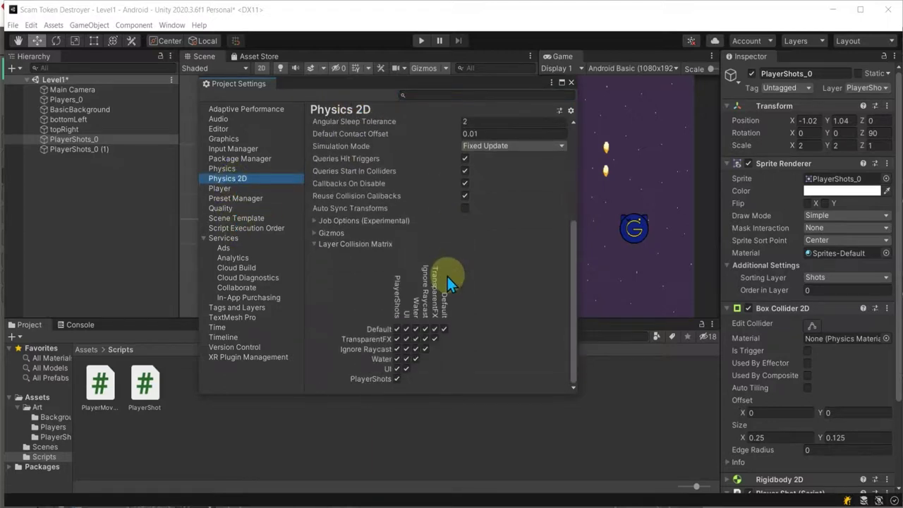
left_click(396, 378)
left_click(571, 82)
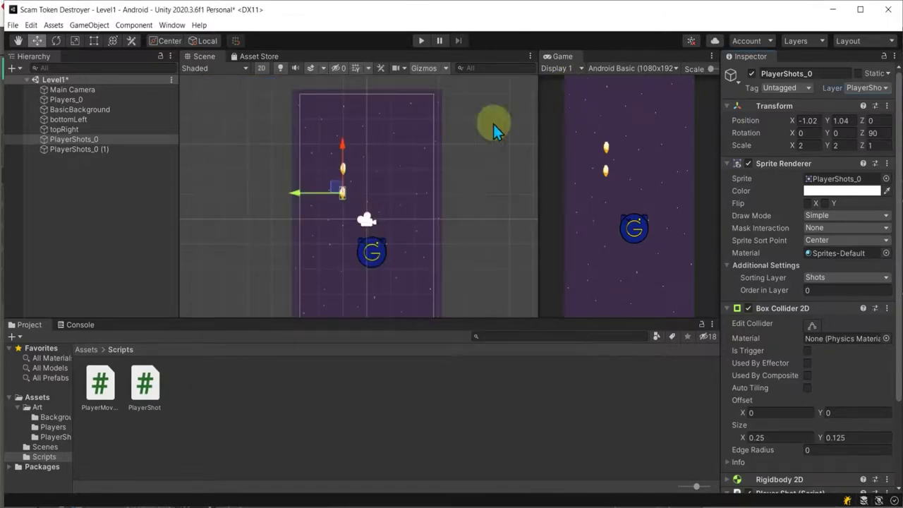
- Name User Layer 7 'Player' in Tags & Layers
left_click(63, 101)
left_click(875, 87)
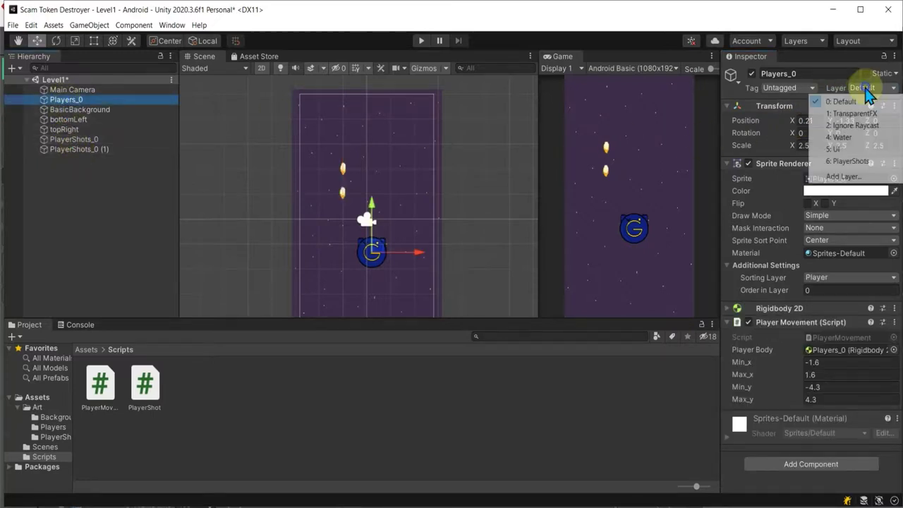
left_click(844, 176)
left_click(834, 233)
type("Player")
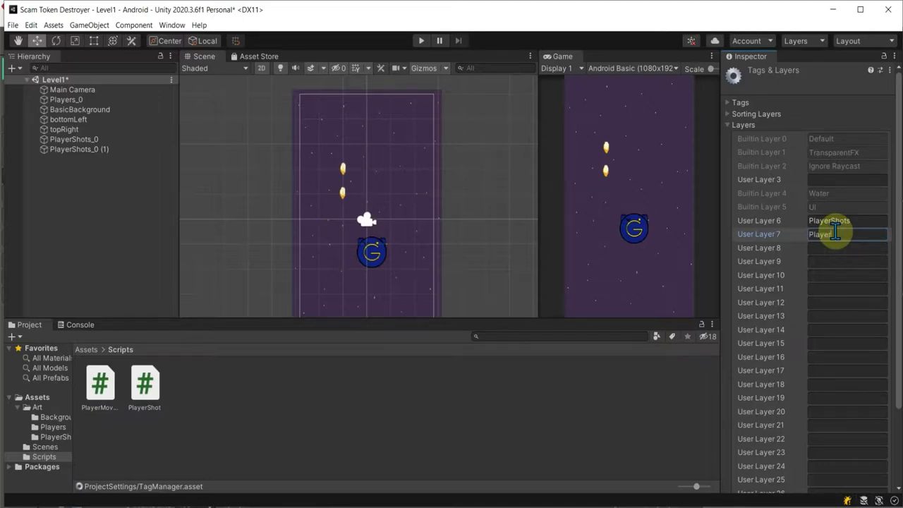
left_click(863, 288)
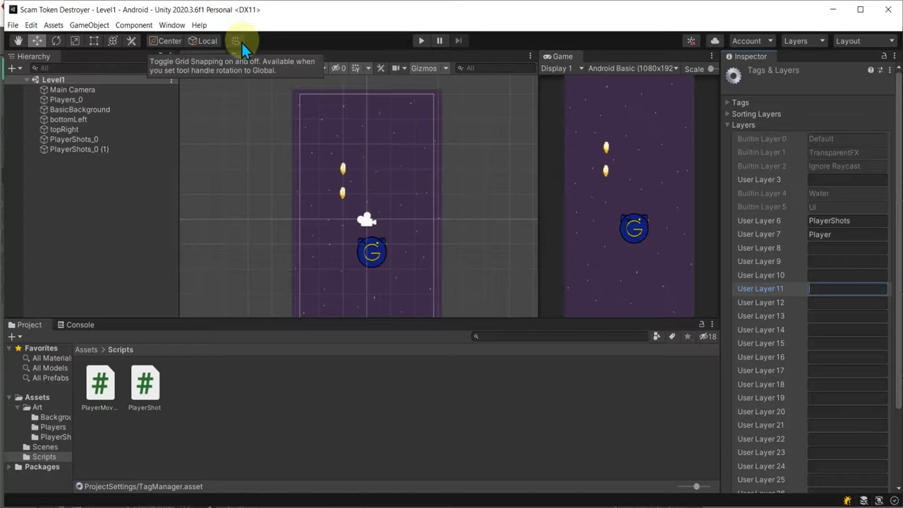
- Assign the Players_0 ship to the 7: Player layer
left_click(67, 100)
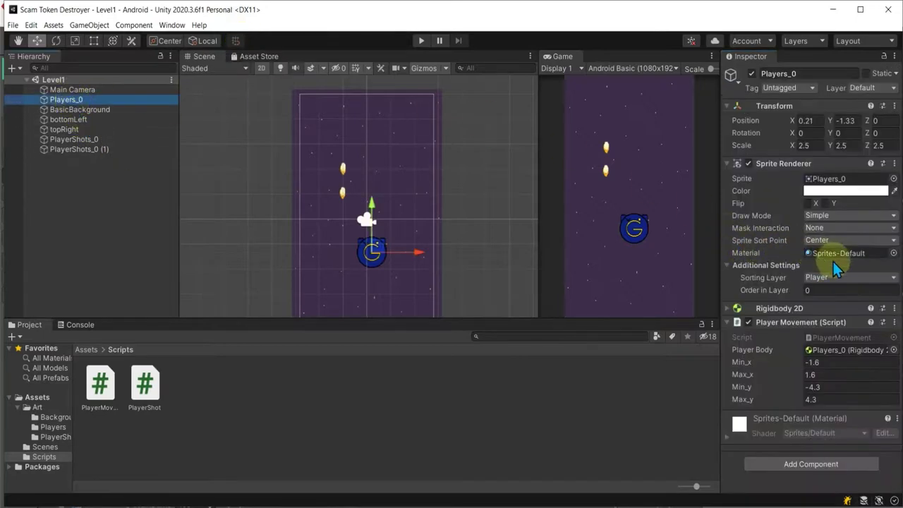
left_click(874, 87)
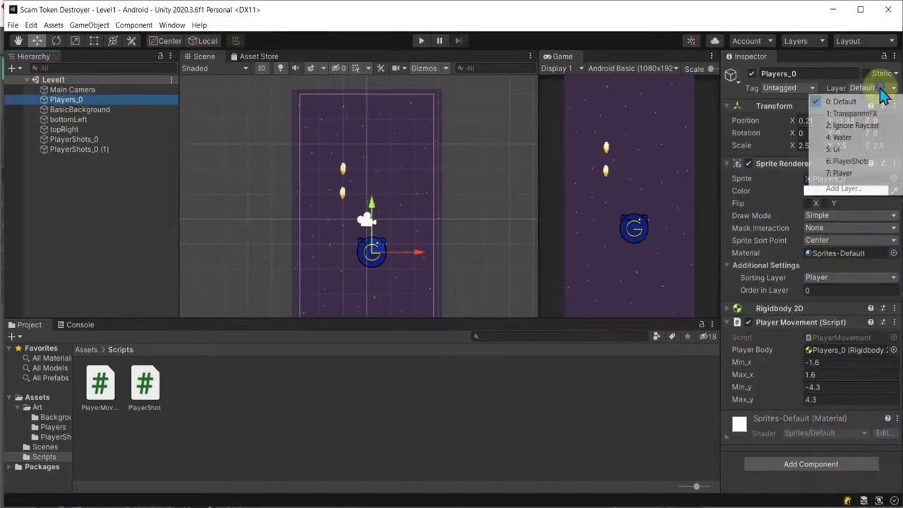
left_click(855, 176)
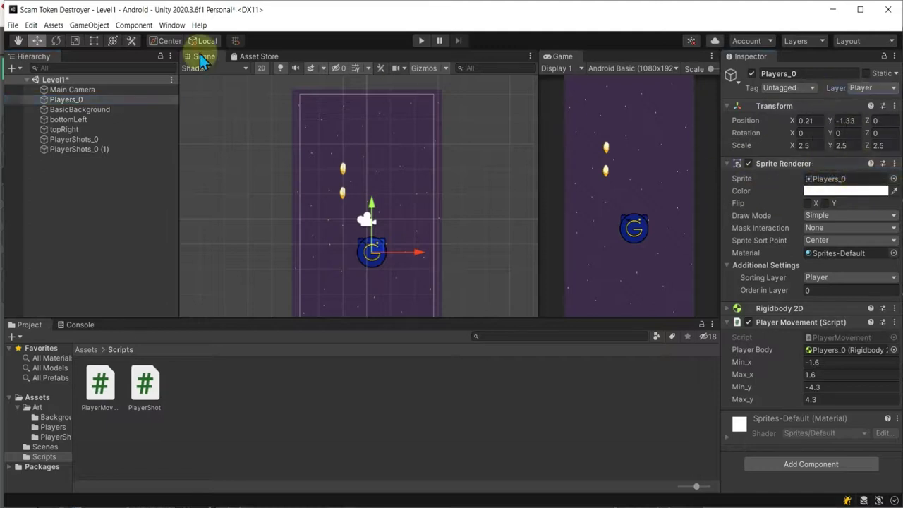
left_click(32, 25)
left_click(79, 339)
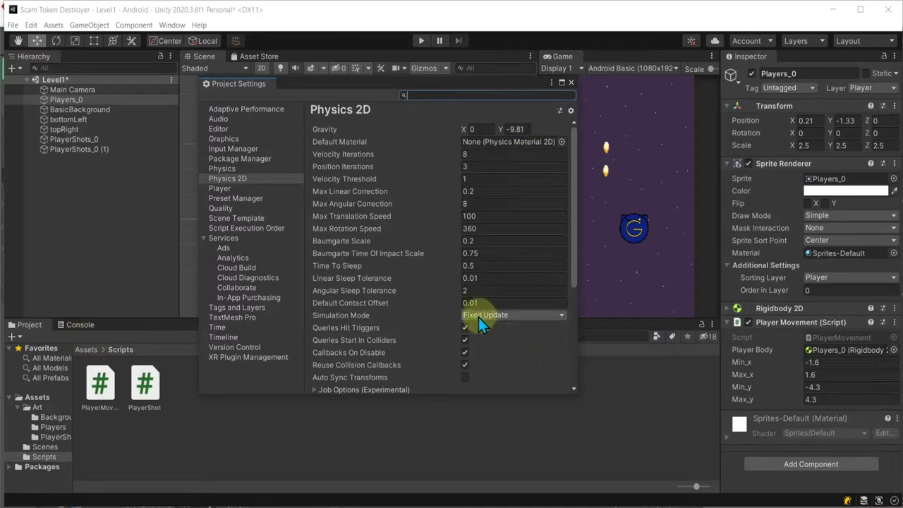
scroll(479, 325, "down", 5)
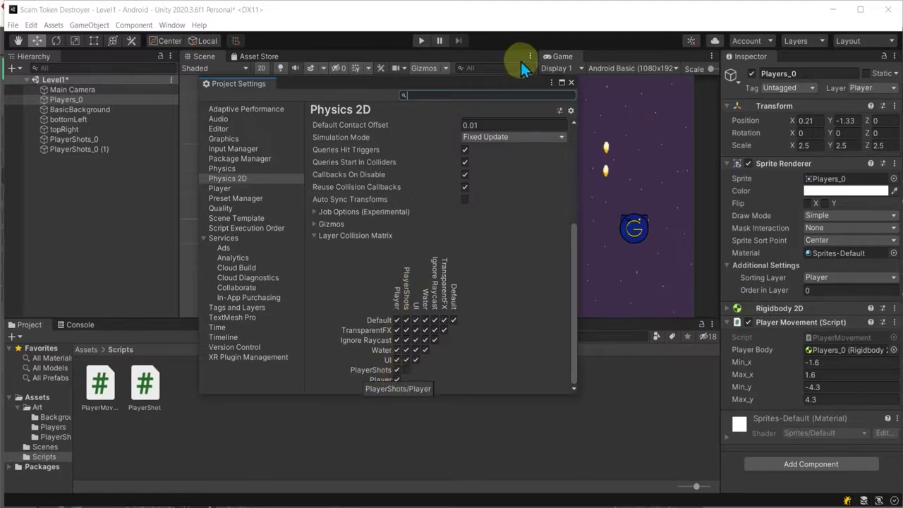
left_click(571, 82)
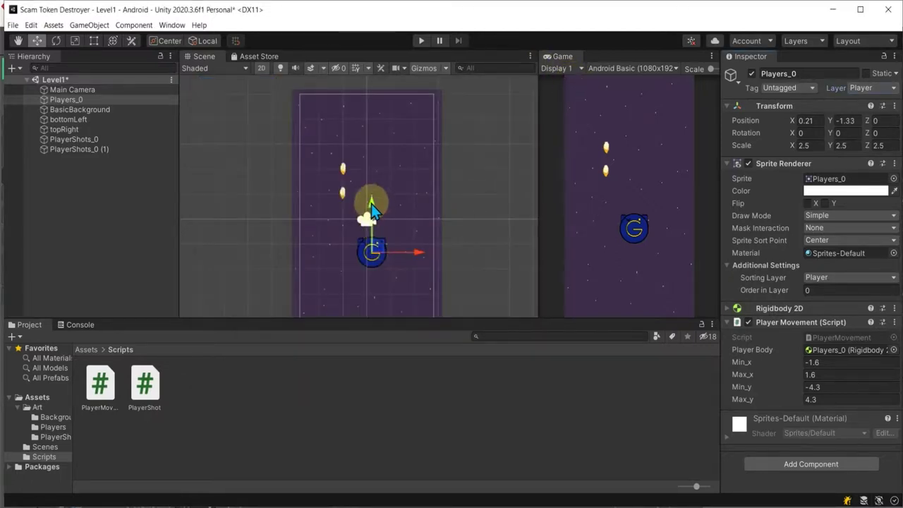
- Move Players_0 up near the level's top and drag both PlayerShots objects lower
left_click_drag(375, 248, 364, 128)
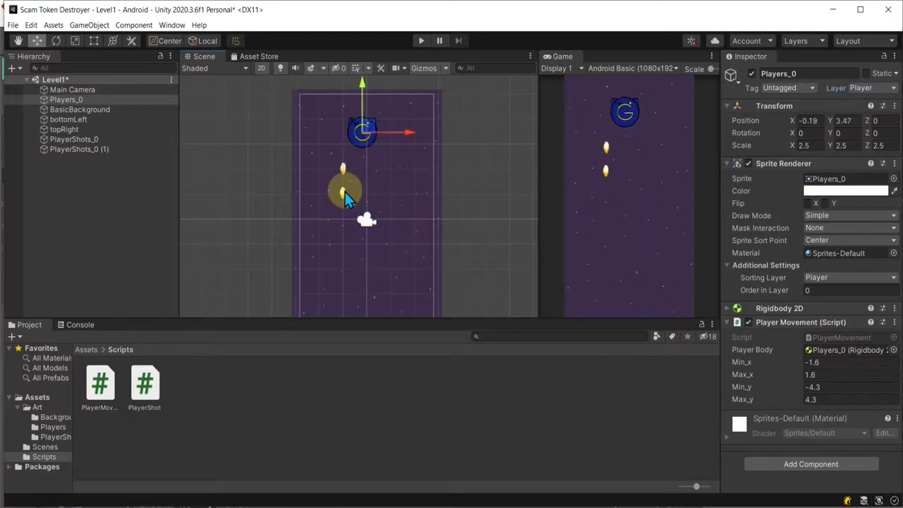
left_click(96, 146)
left_click(92, 140, "shift")
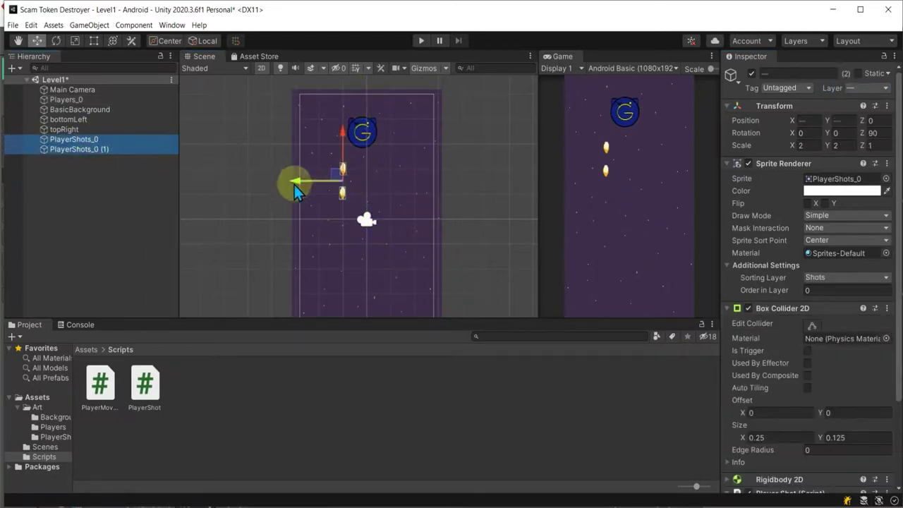
left_click_drag(343, 174, 366, 229)
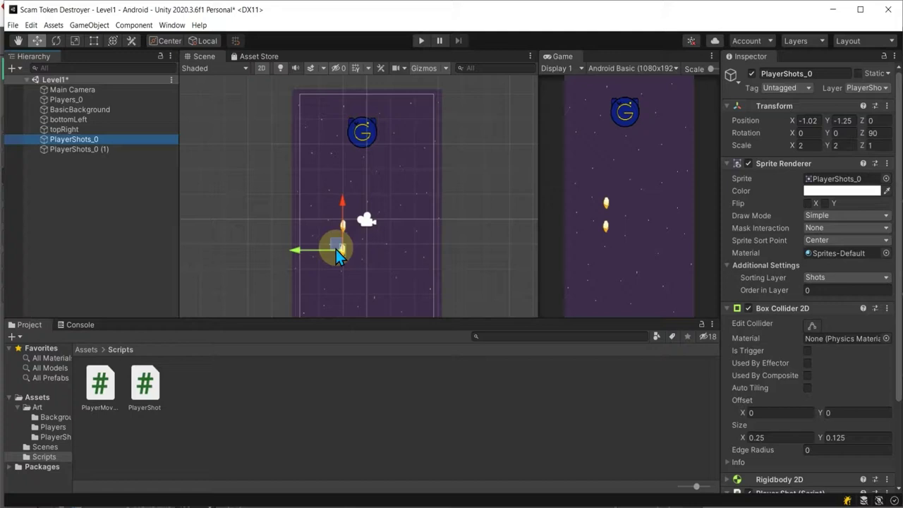
- Shift the shots toward the centre and play-test to watch them pass the player
left_click_drag(335, 249, 360, 251)
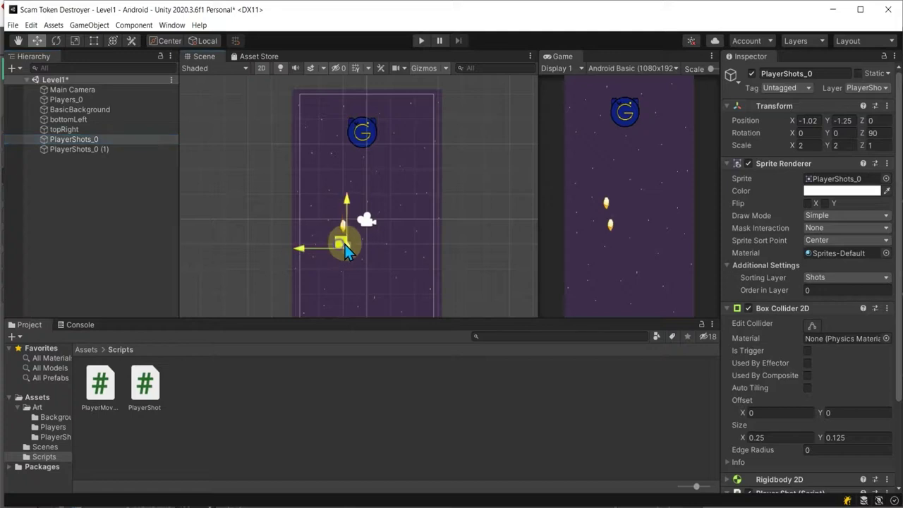
left_click(421, 41)
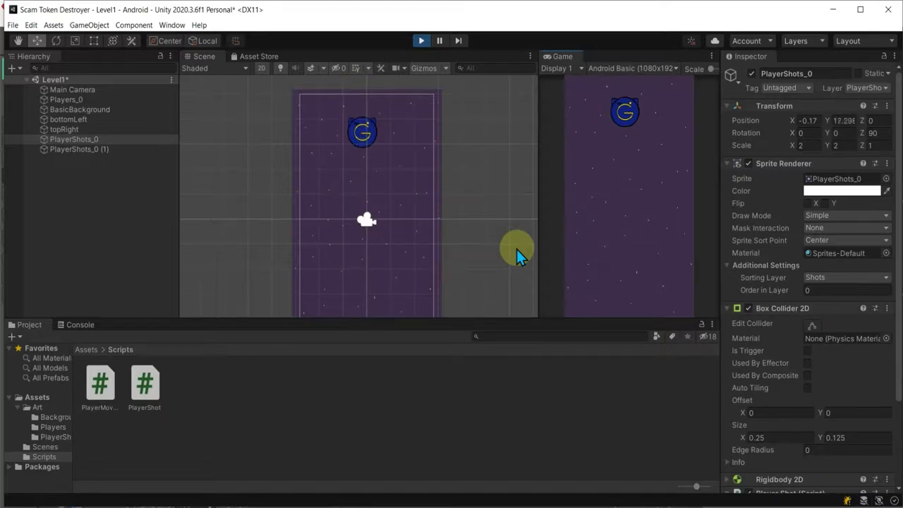
left_click(422, 43)
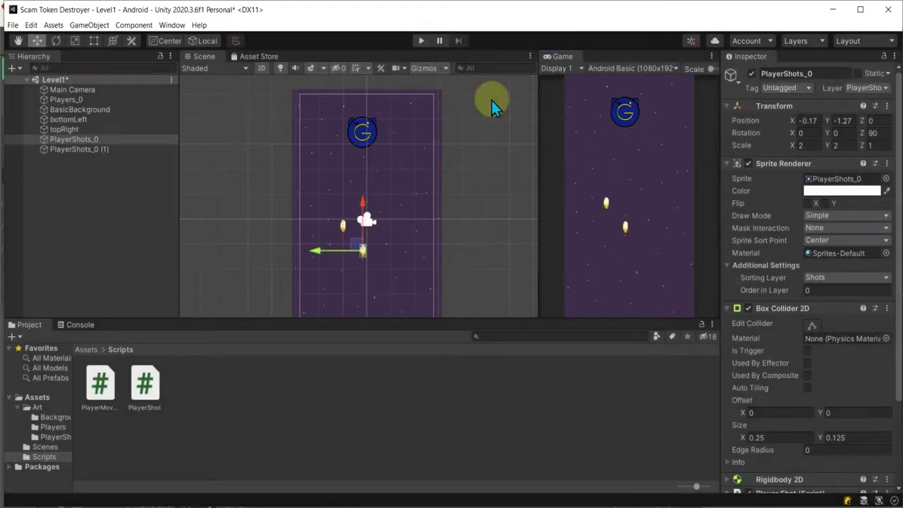
left_click(89, 25)
- Uncheck the PlayerShots/Player box in the Physics 2D Layer Collision Matrix
mouse_move(32, 30)
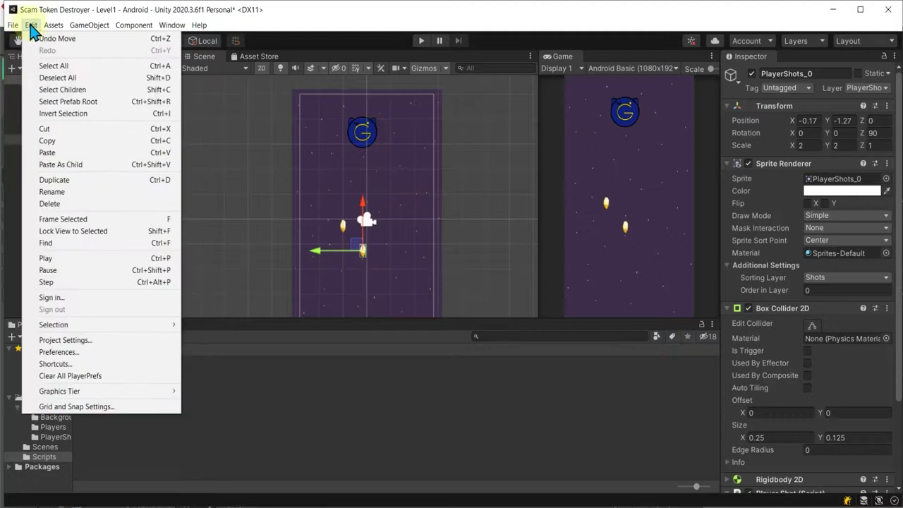
left_click(83, 340)
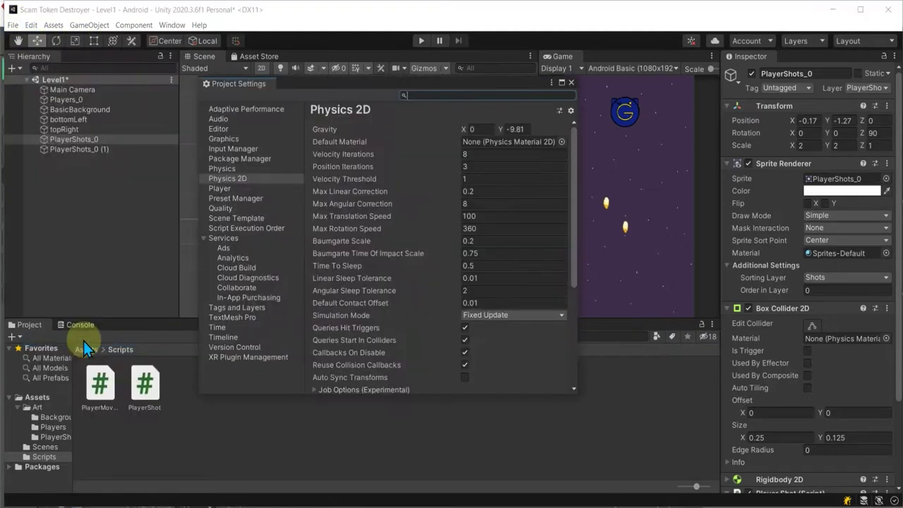
scroll(491, 324, "down", 4)
scroll(484, 326, "down", 2)
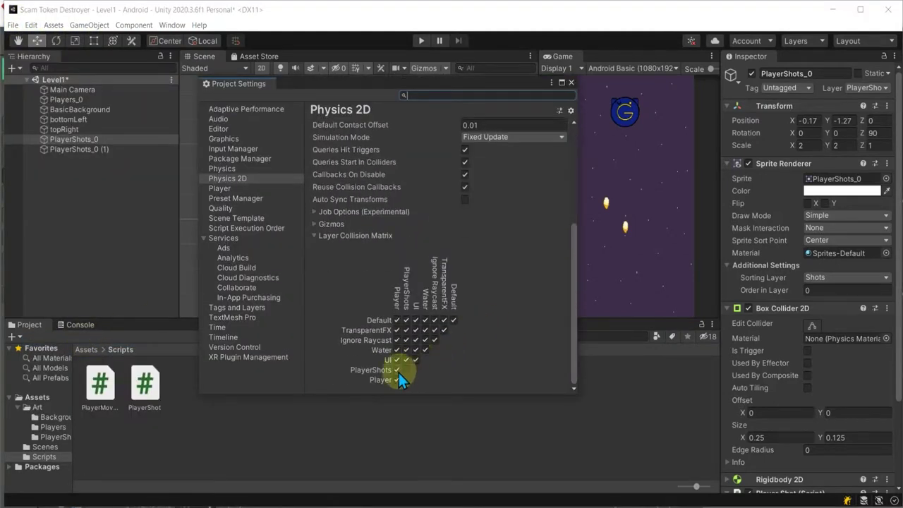
left_click(398, 369)
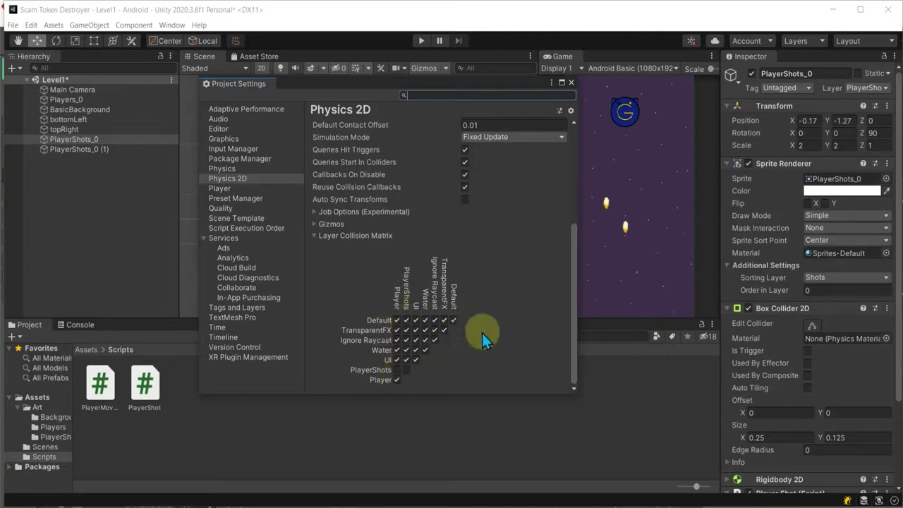
left_click(571, 82)
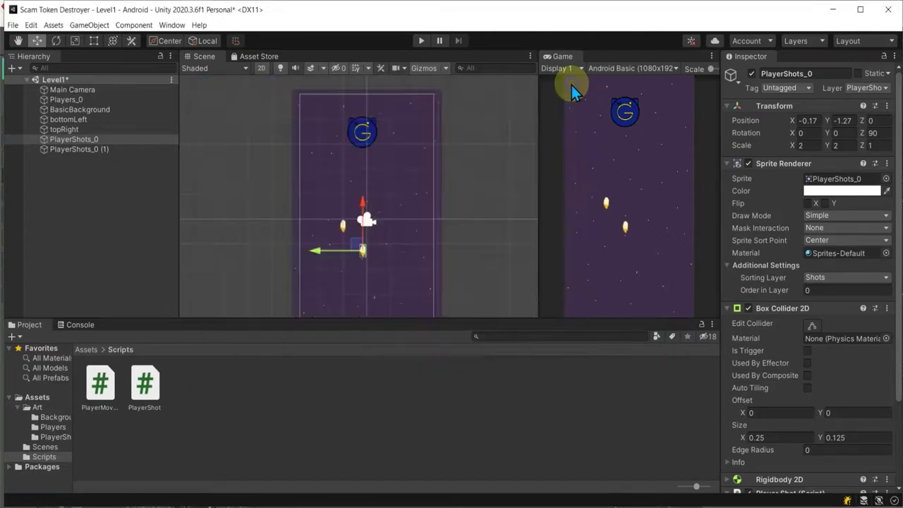
- Delete PlayerShots_0 (1) and place Players_0 just below the remaining shot
left_click(102, 151)
key("Delete")
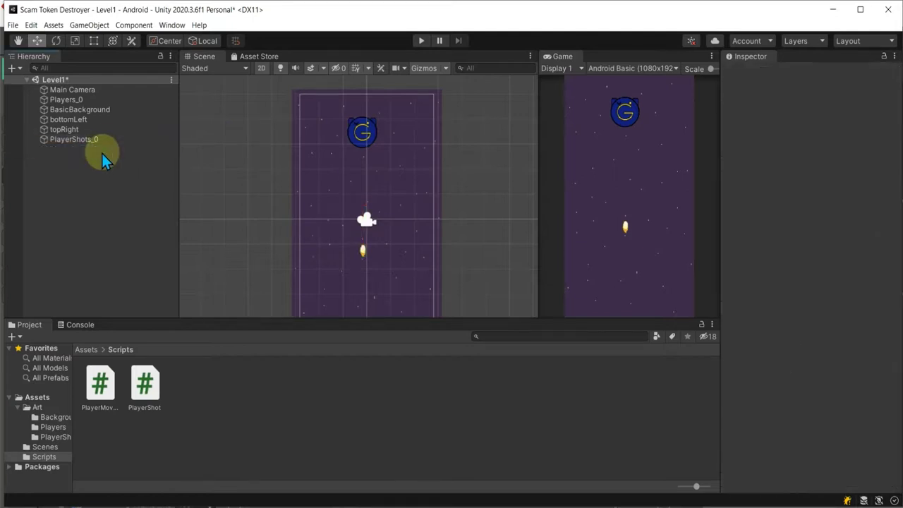
left_click(362, 132)
left_click_drag(366, 128, 372, 277)
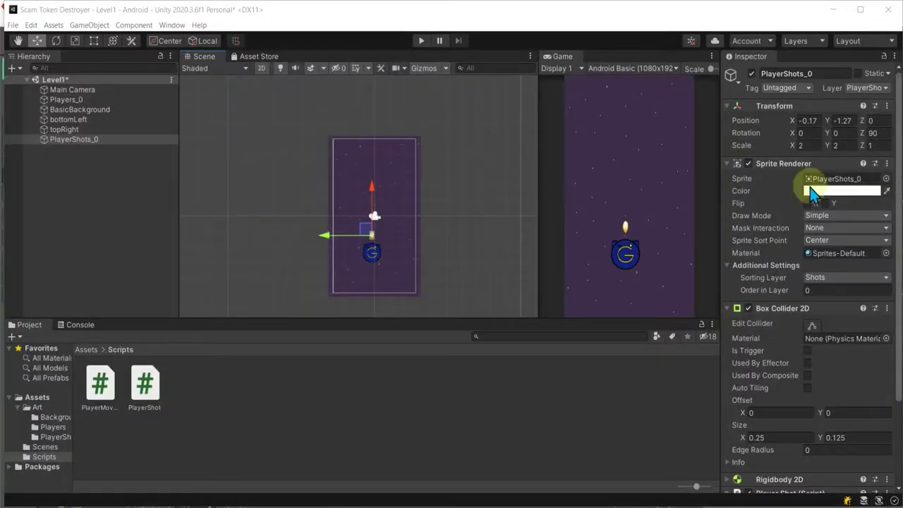
left_click_drag(366, 230, 368, 228)
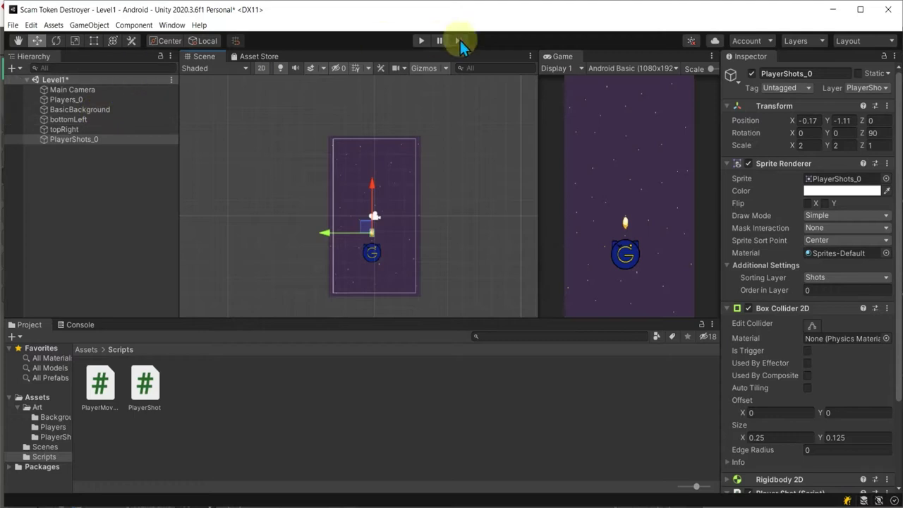
- Play-test, pause, and inspect the shot flying off the top in the Scene view
left_click(421, 40)
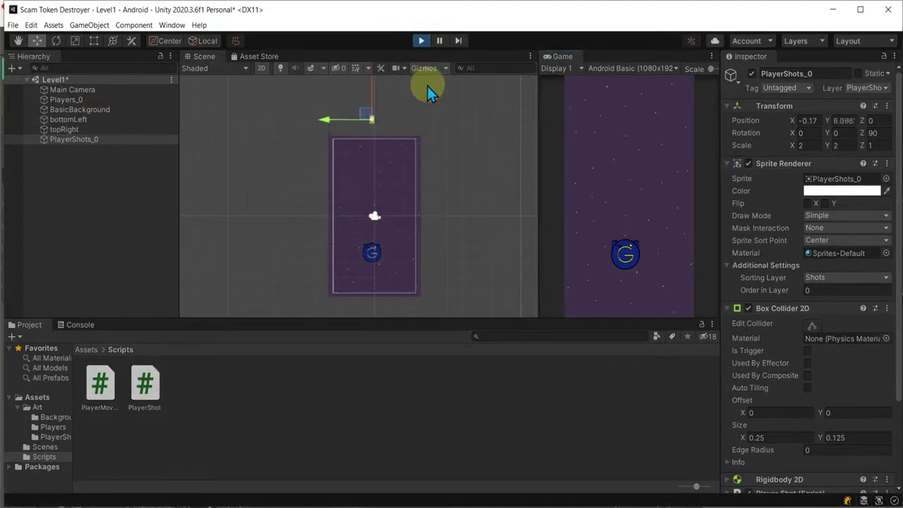
left_click(438, 40)
middle_click_drag(443, 136, 414, 228)
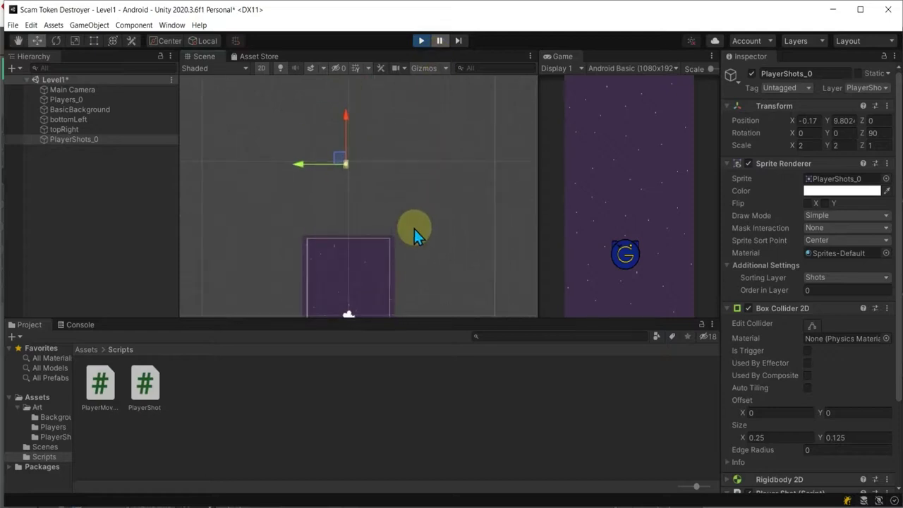
left_click_drag(339, 161, 336, 180)
mouse_move(336, 181)
middle_mouse_down()
mouse_move(401, 238)
mouse_move(413, 190)
middle_mouse_up()
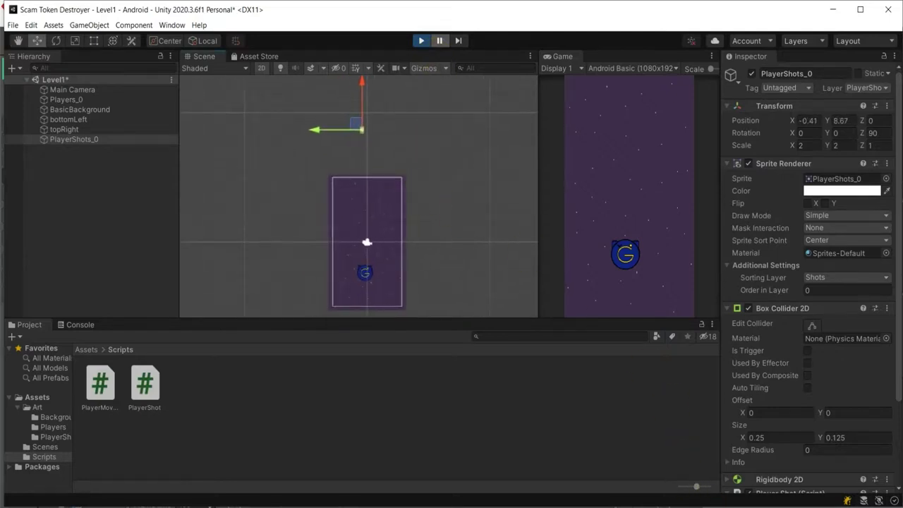
key("alt+Tab")
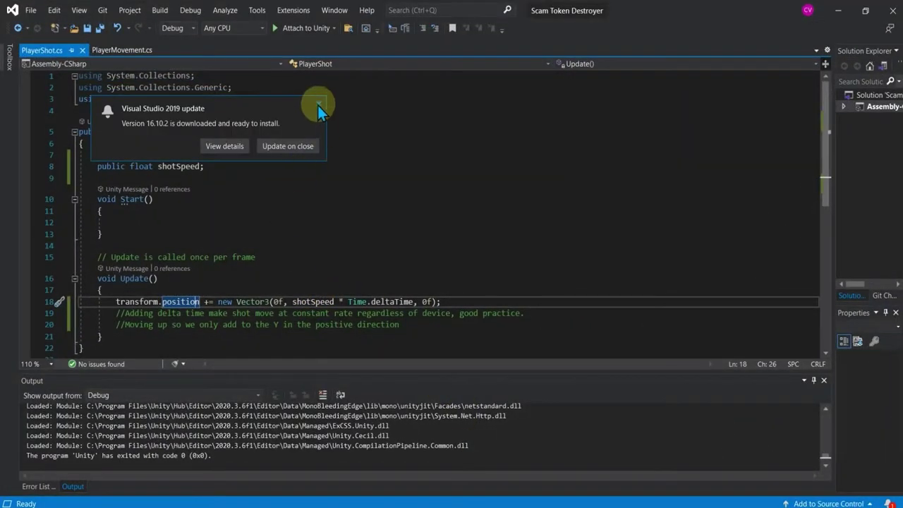
- Add a comment after Update: delete off-screen shots to avoid lagging and using up resources
left_click(316, 104)
scroll(247, 254, "down", 4)
scroll(191, 263, "up", 3)
left_click(139, 268)
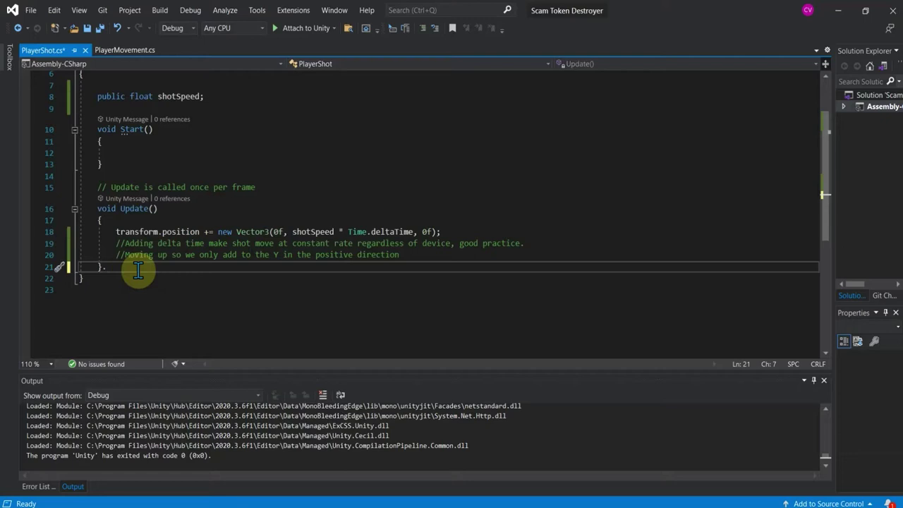
key("Return")
key("Return")
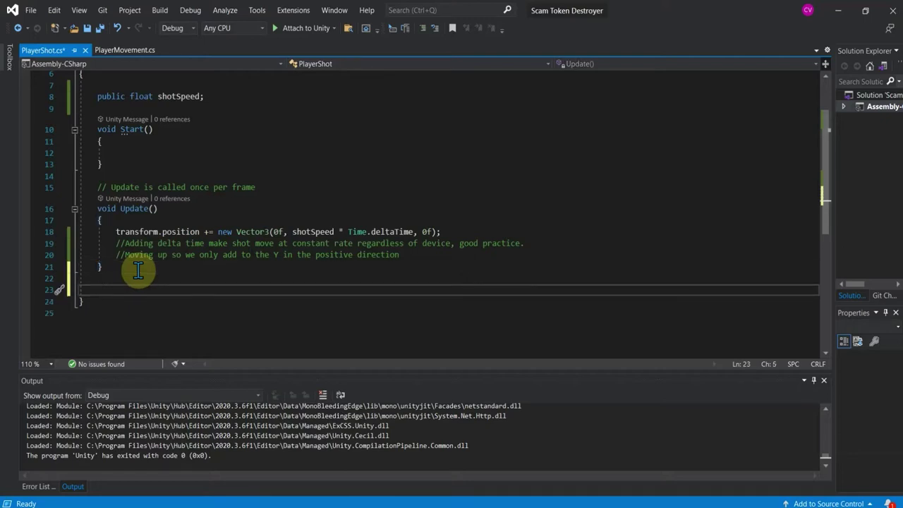
type("//When the player shot is")
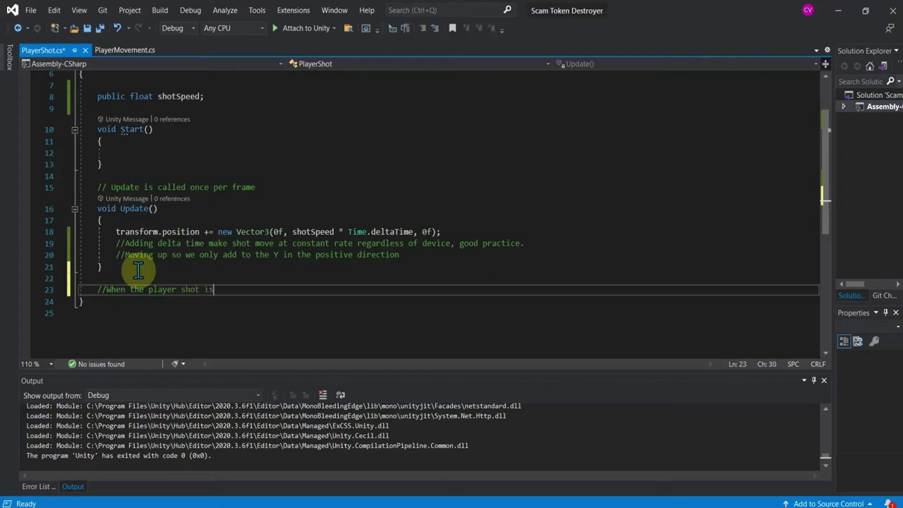
type(" not on the screen we need to del")
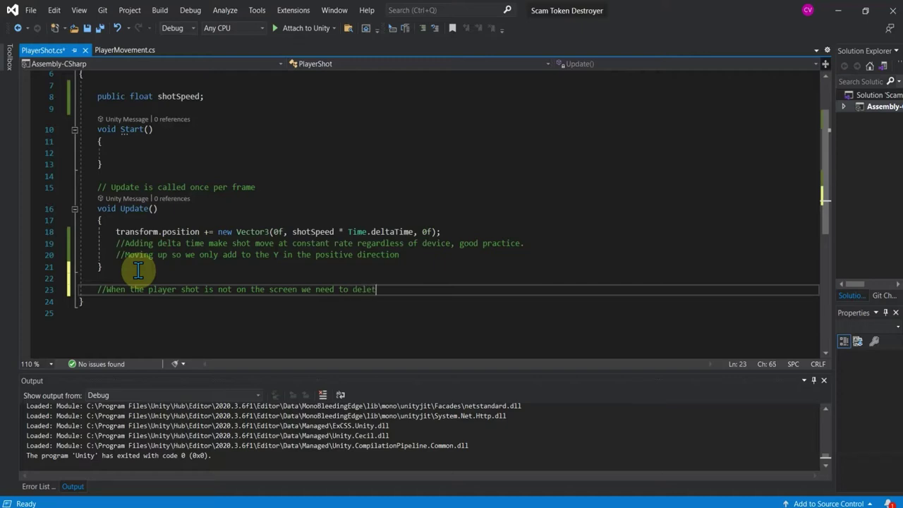
type("e the game ob")
type("ject")
key("BackSpace")
type("oid")
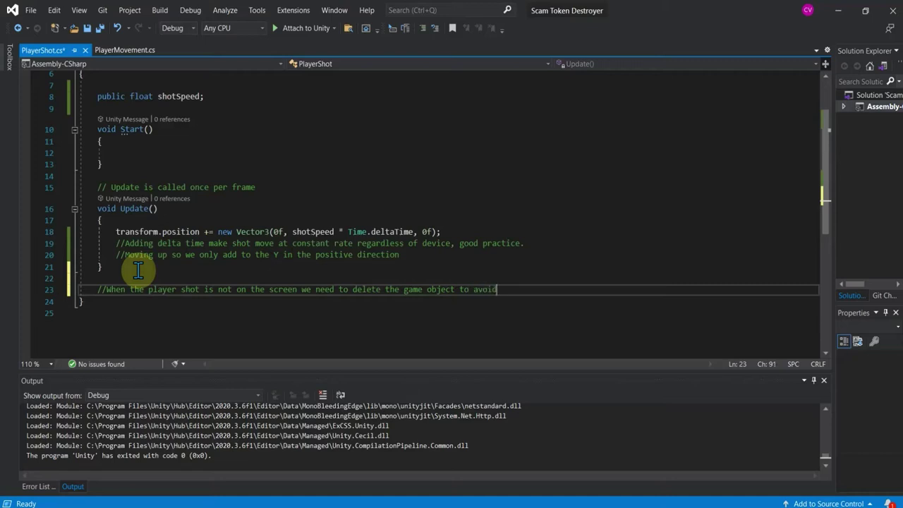
type(" lagging")
type(" and using up")
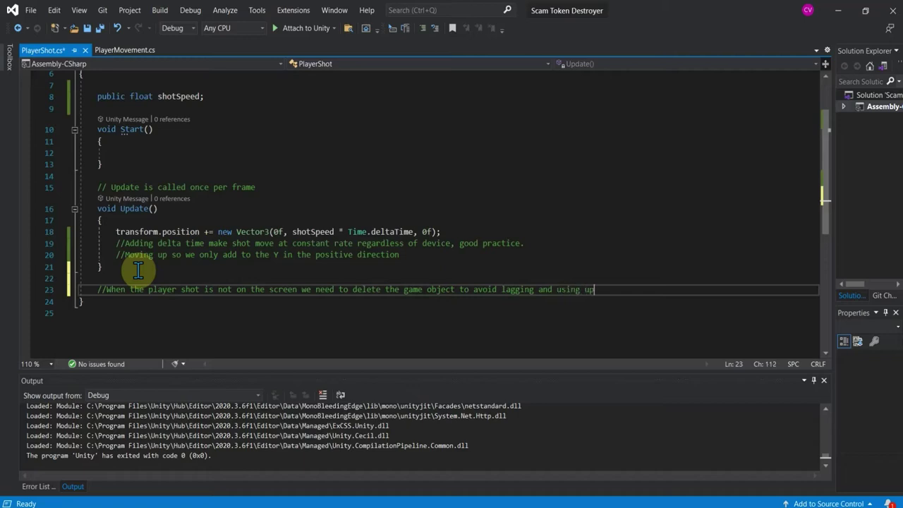
type(" resources.")
key("Return")
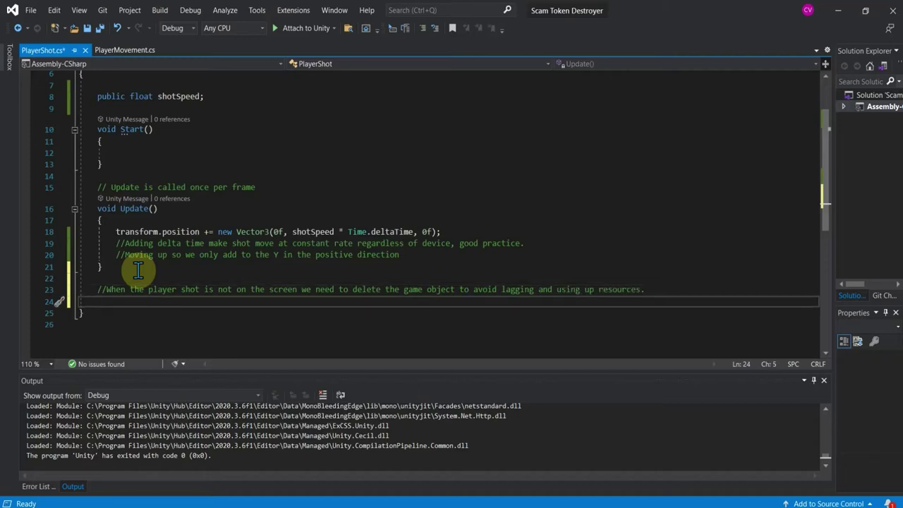
left_click(209, 242)
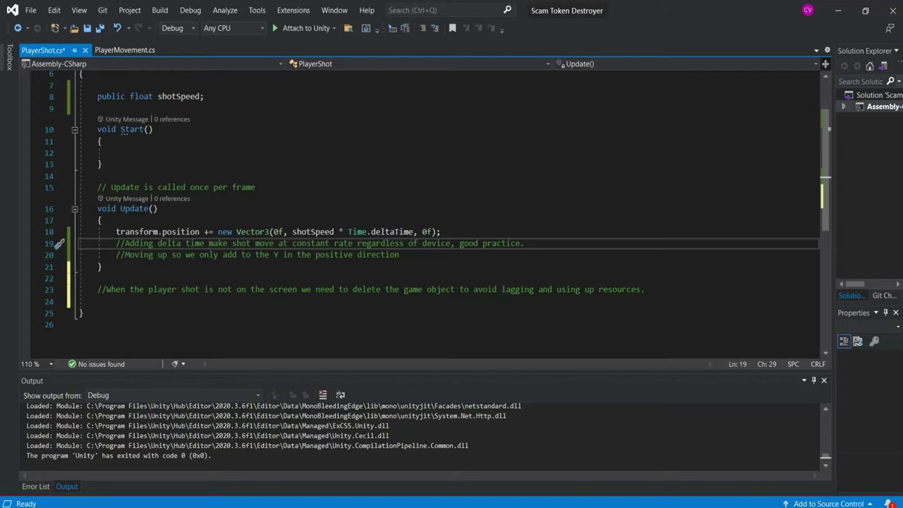
left_click(159, 300)
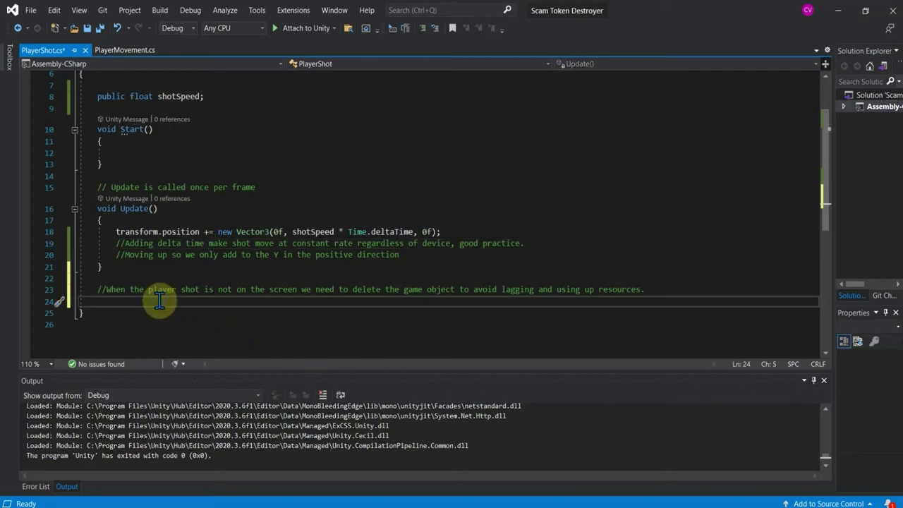
- Add public void OnBecameInvisible() calling Destroy(gameObject); with an explanatory comment
type("publi")
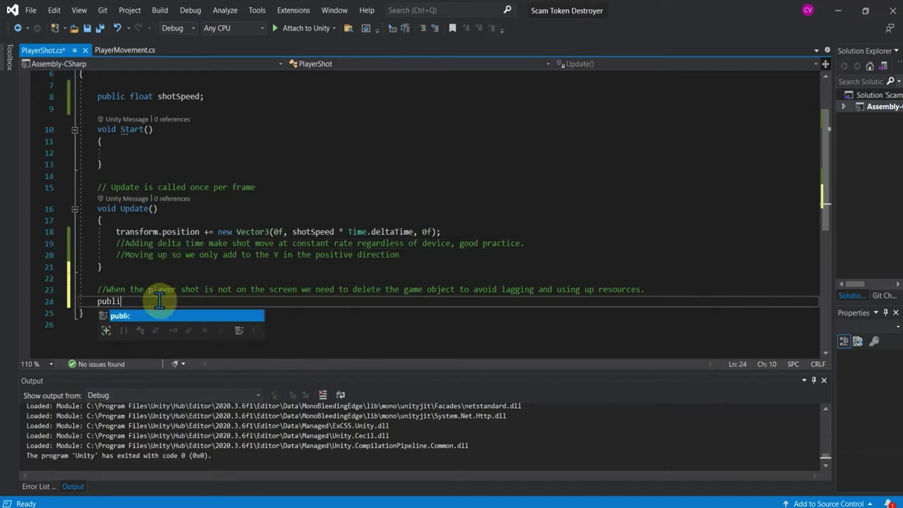
type("c void")
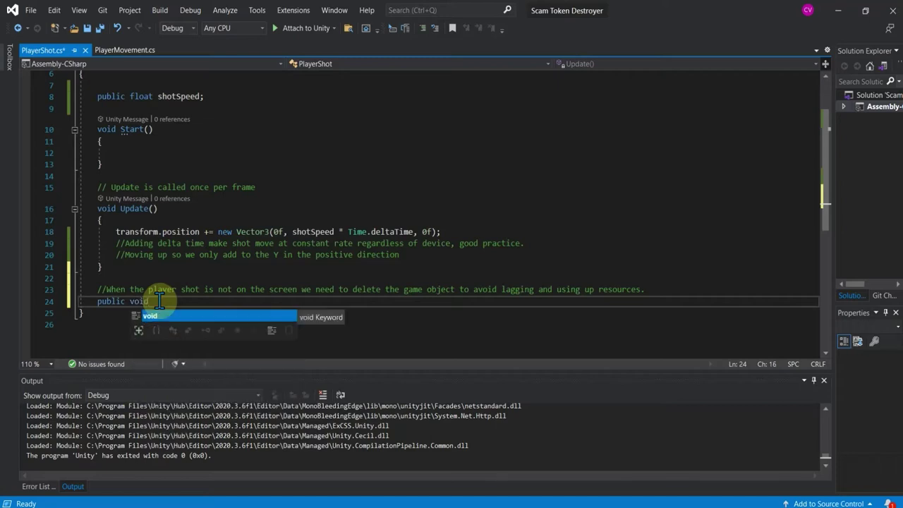
type(" onb")
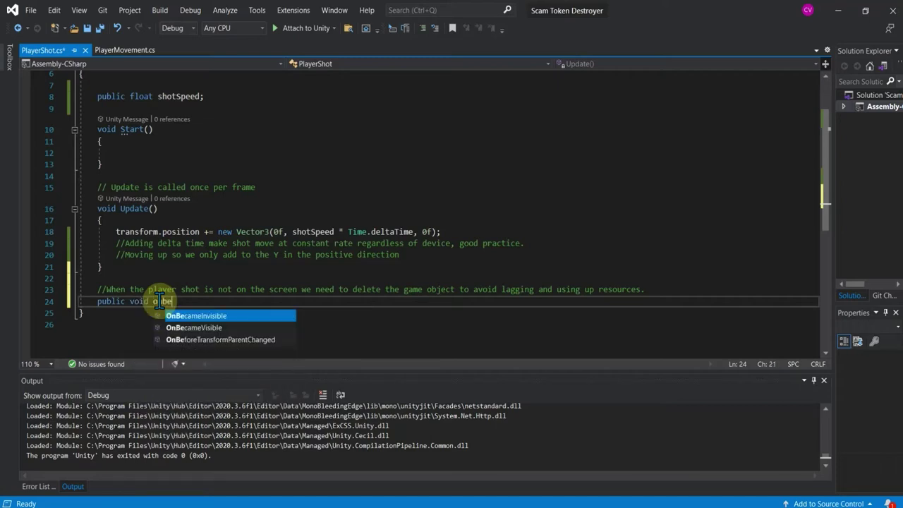
type("e")
key("Tab")
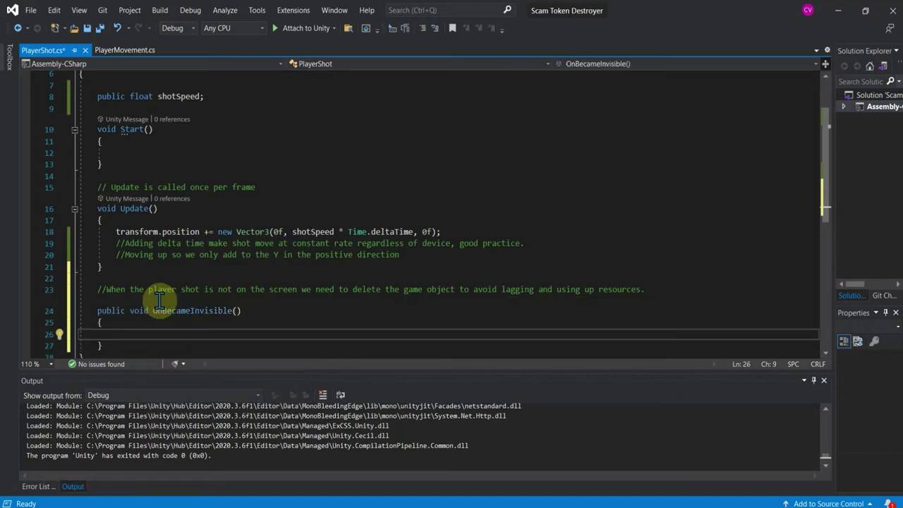
type("Des")
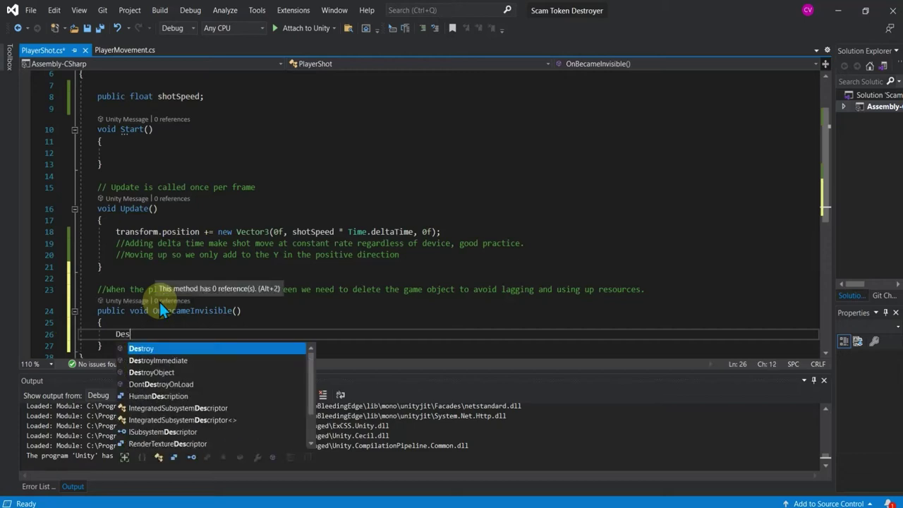
type("troy")
type("(gameObject")
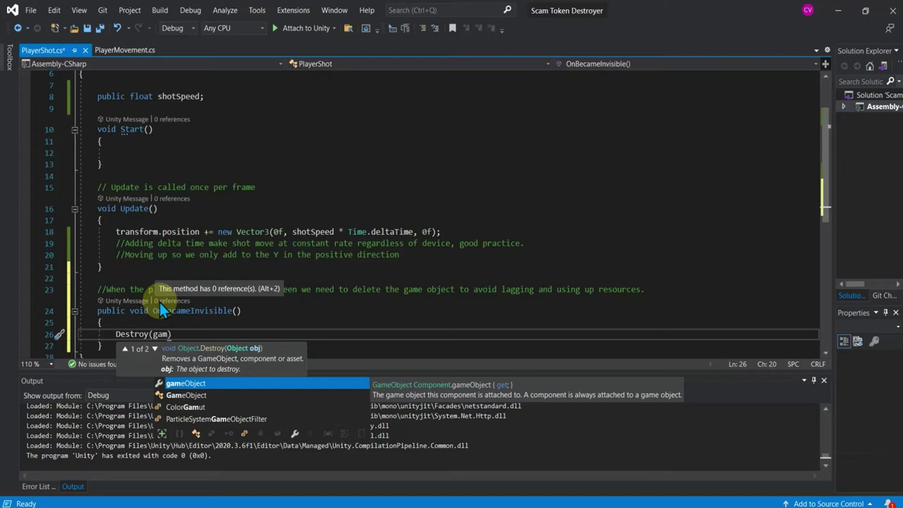
type(")")
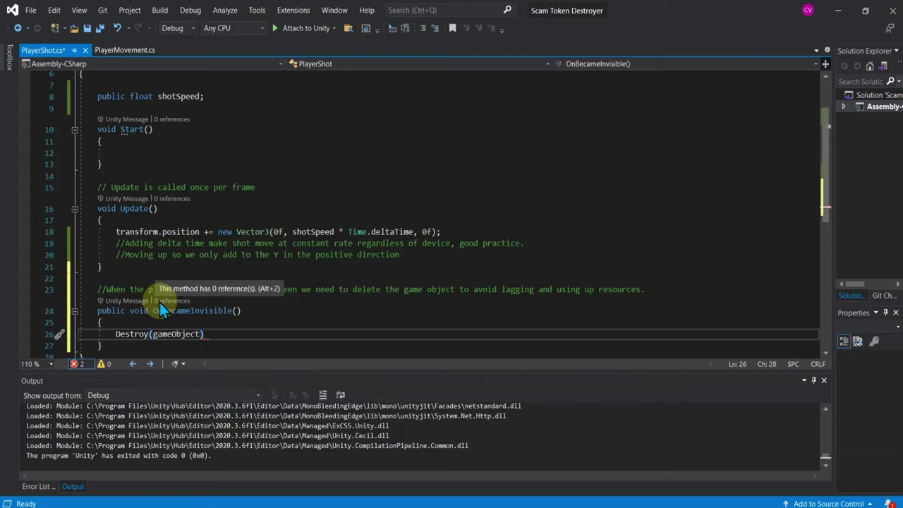
type(";")
type("//D")
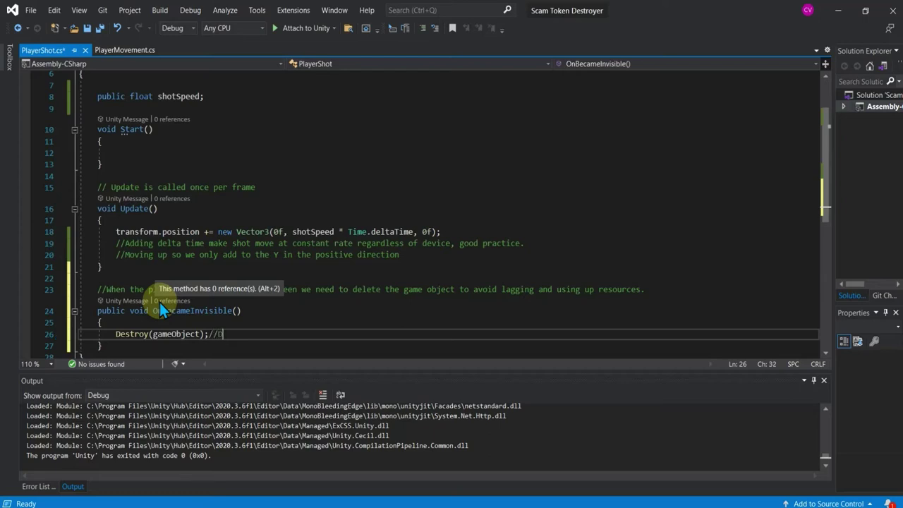
type("estroyrs the ")
type("game")
type(" object attached t")
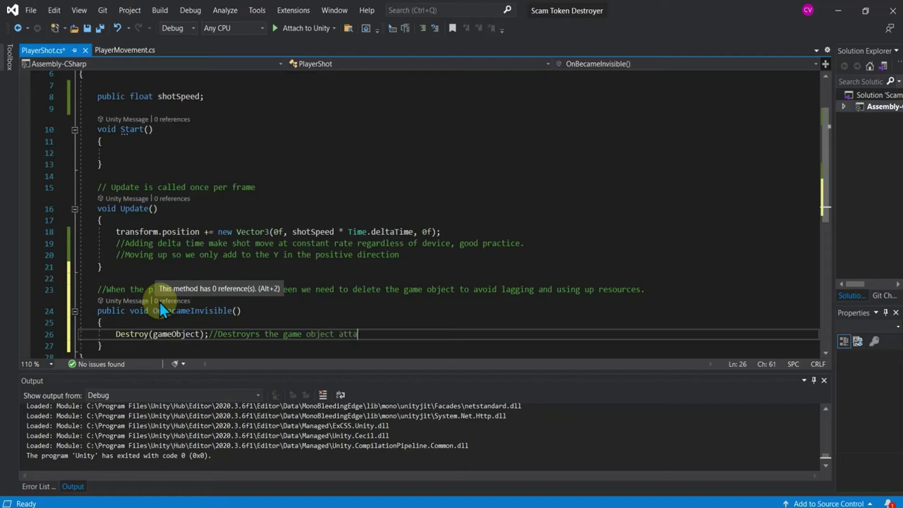
type("o thi")
type("s script..aka the shot.")
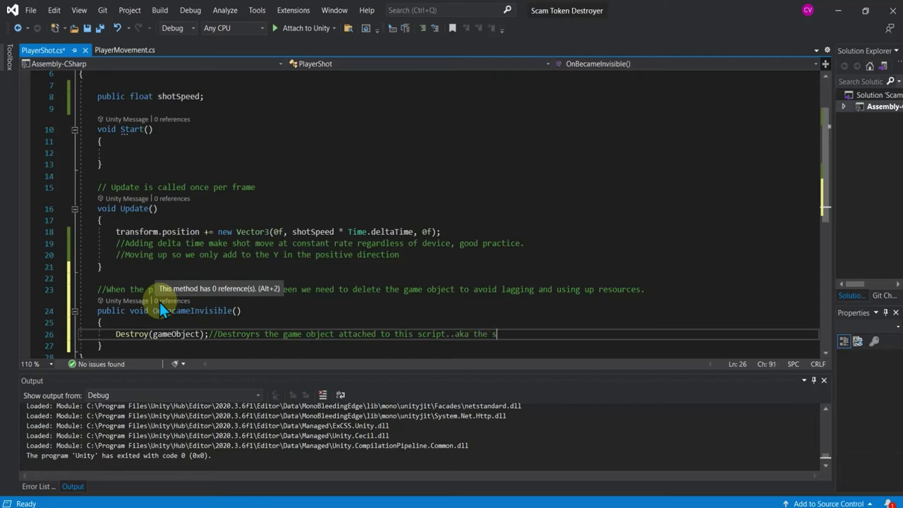
- Save and attach PlayerShot.cs to Unity, then stop debugging
left_click(283, 28)
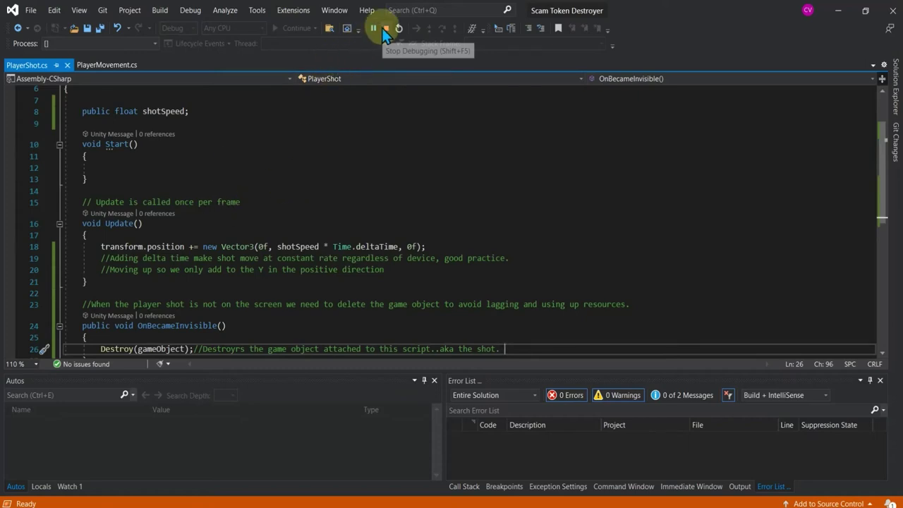
left_click(386, 35)
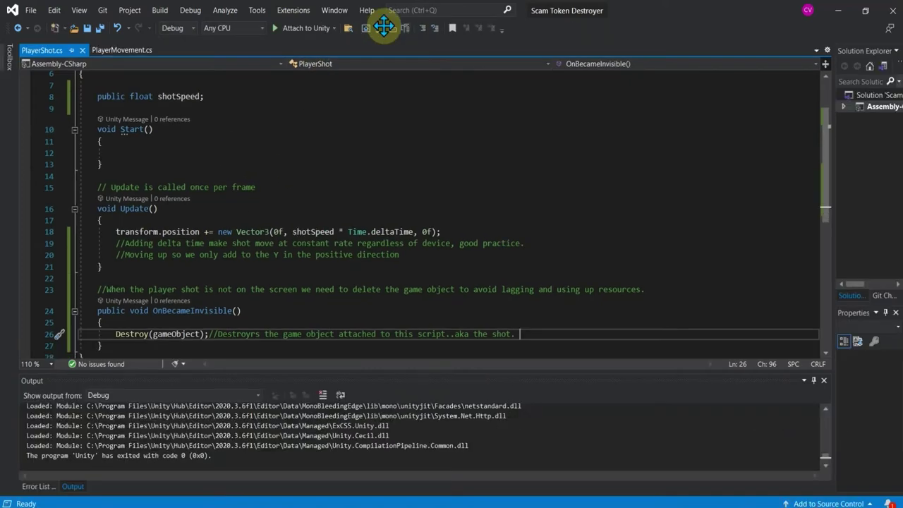
left_click(838, 10)
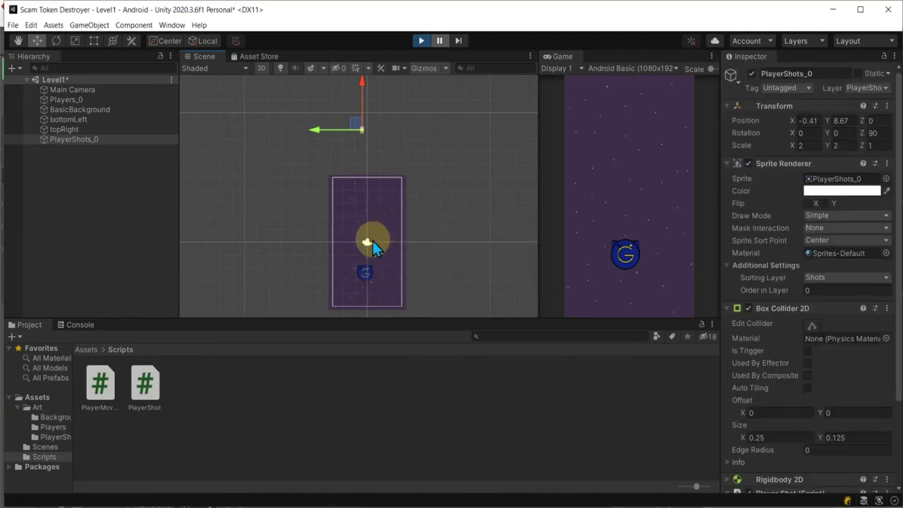
- Stop the running game and save the Level1 scene
scroll(370, 269, "up", 3)
middle_click_drag(371, 269, 408, 88)
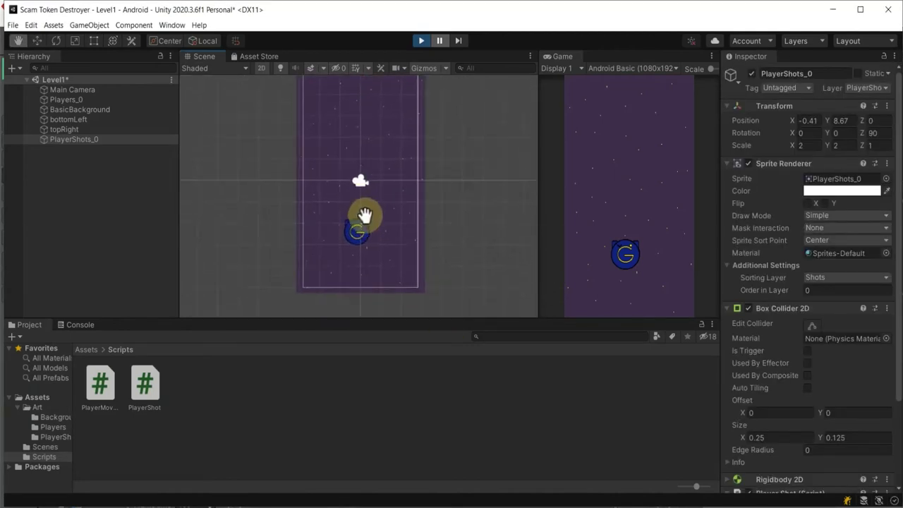
left_click(422, 40)
key("ctrl+s")
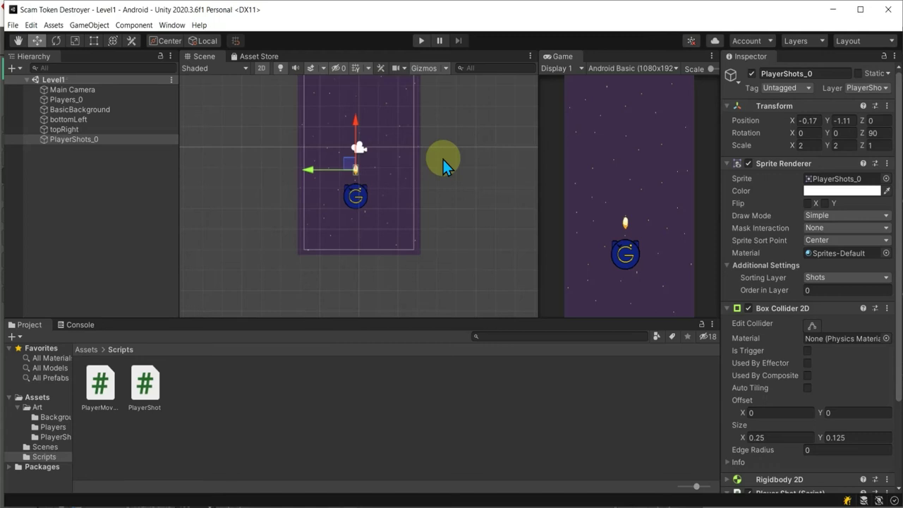
- Play-test again until PlayerShots_0 flies off-screen and vanishes from the Hierarchy
middle_click_drag(365, 165, 360, 210)
scroll(355, 158, "up", 2)
middle_click_drag(354, 158, 358, 181)
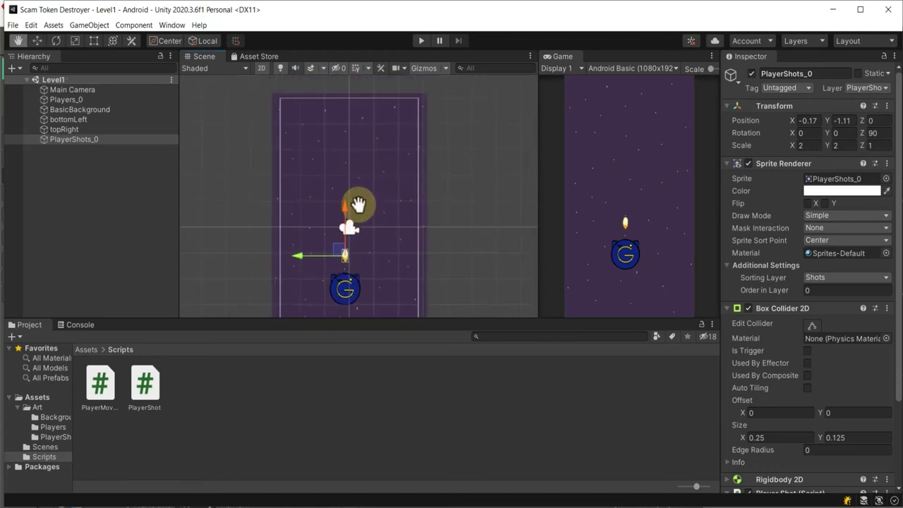
scroll(358, 181, "down", 1)
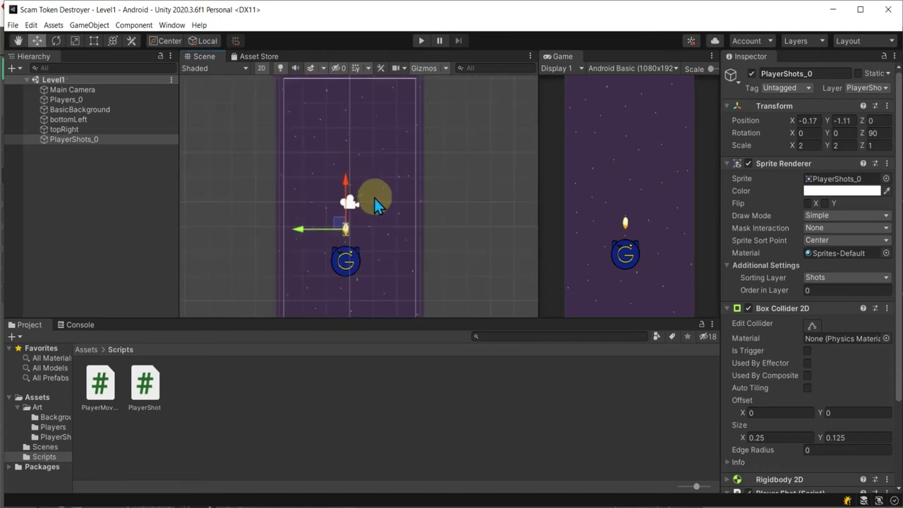
left_click(422, 40)
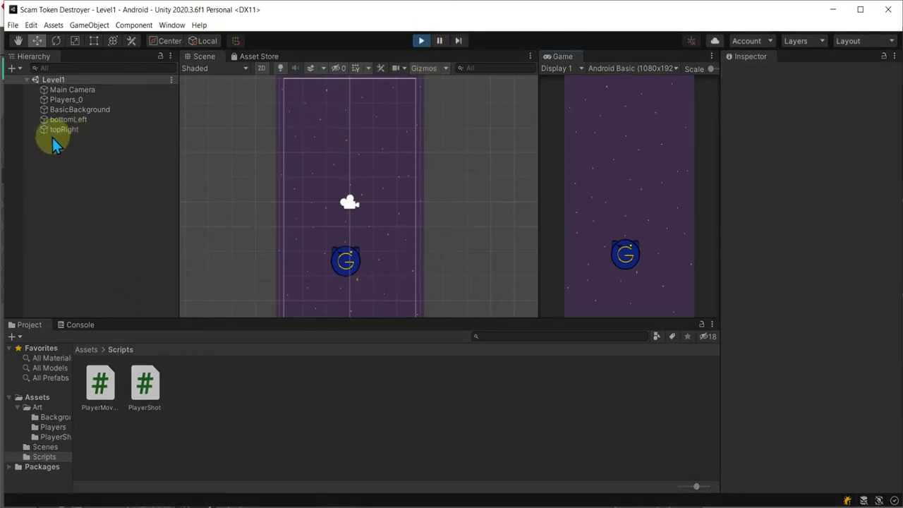
left_click(422, 40)
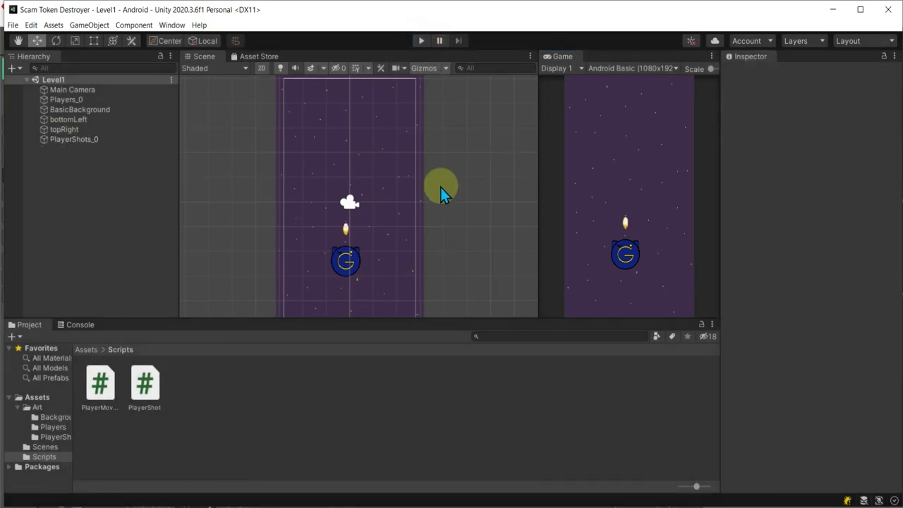